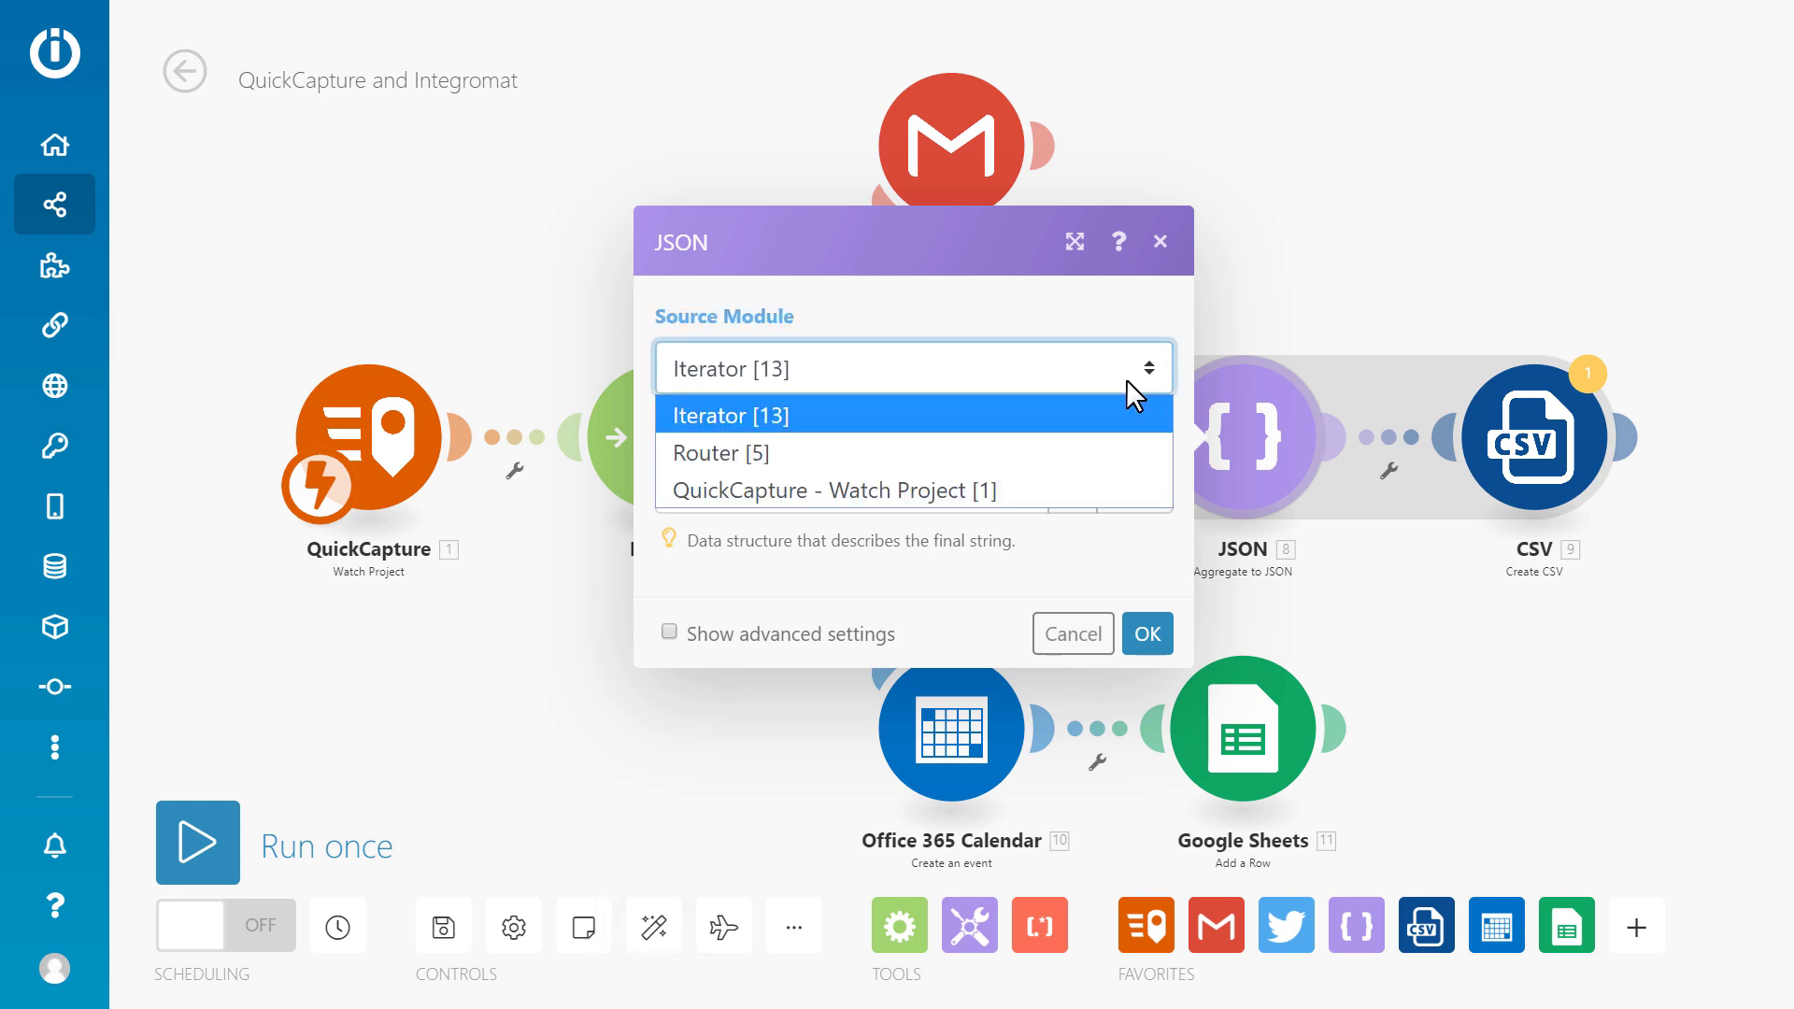
# Set the JSON source to QuickCapture - Watch Project and add a Twitter Create a Tweet module.
pyautogui.click(1002, 486)
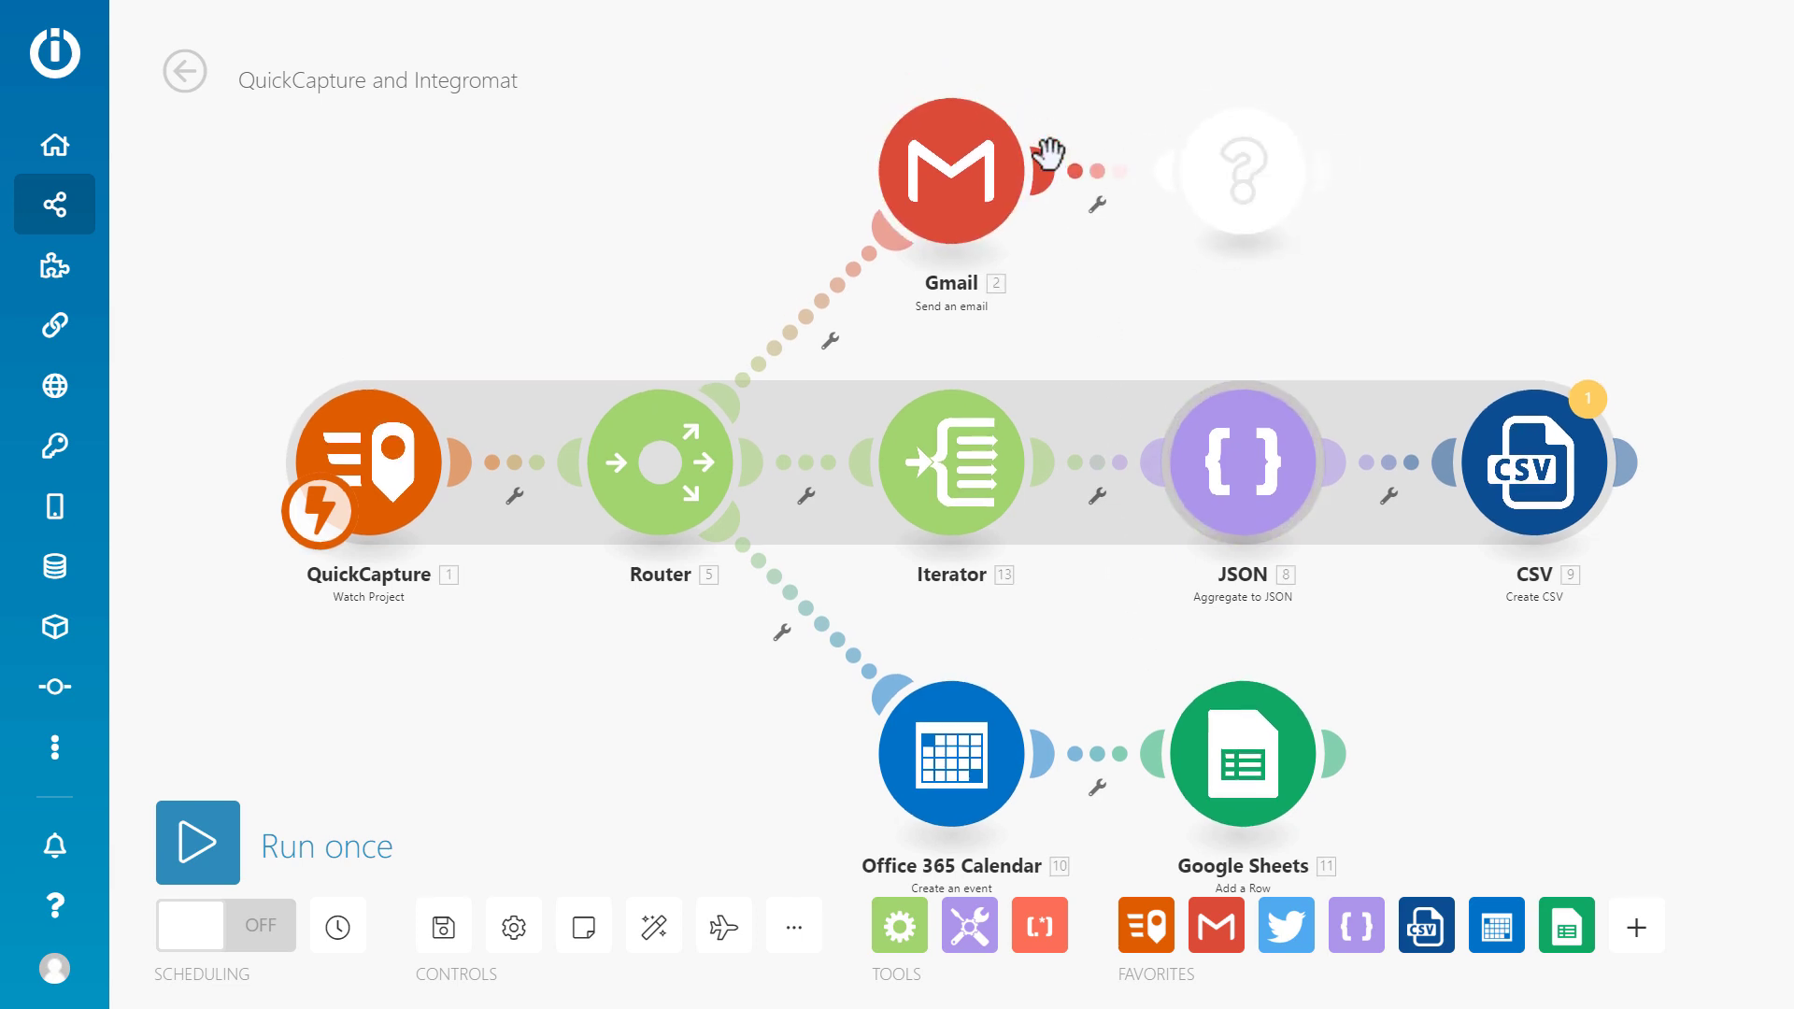
pyautogui.click(985, 214)
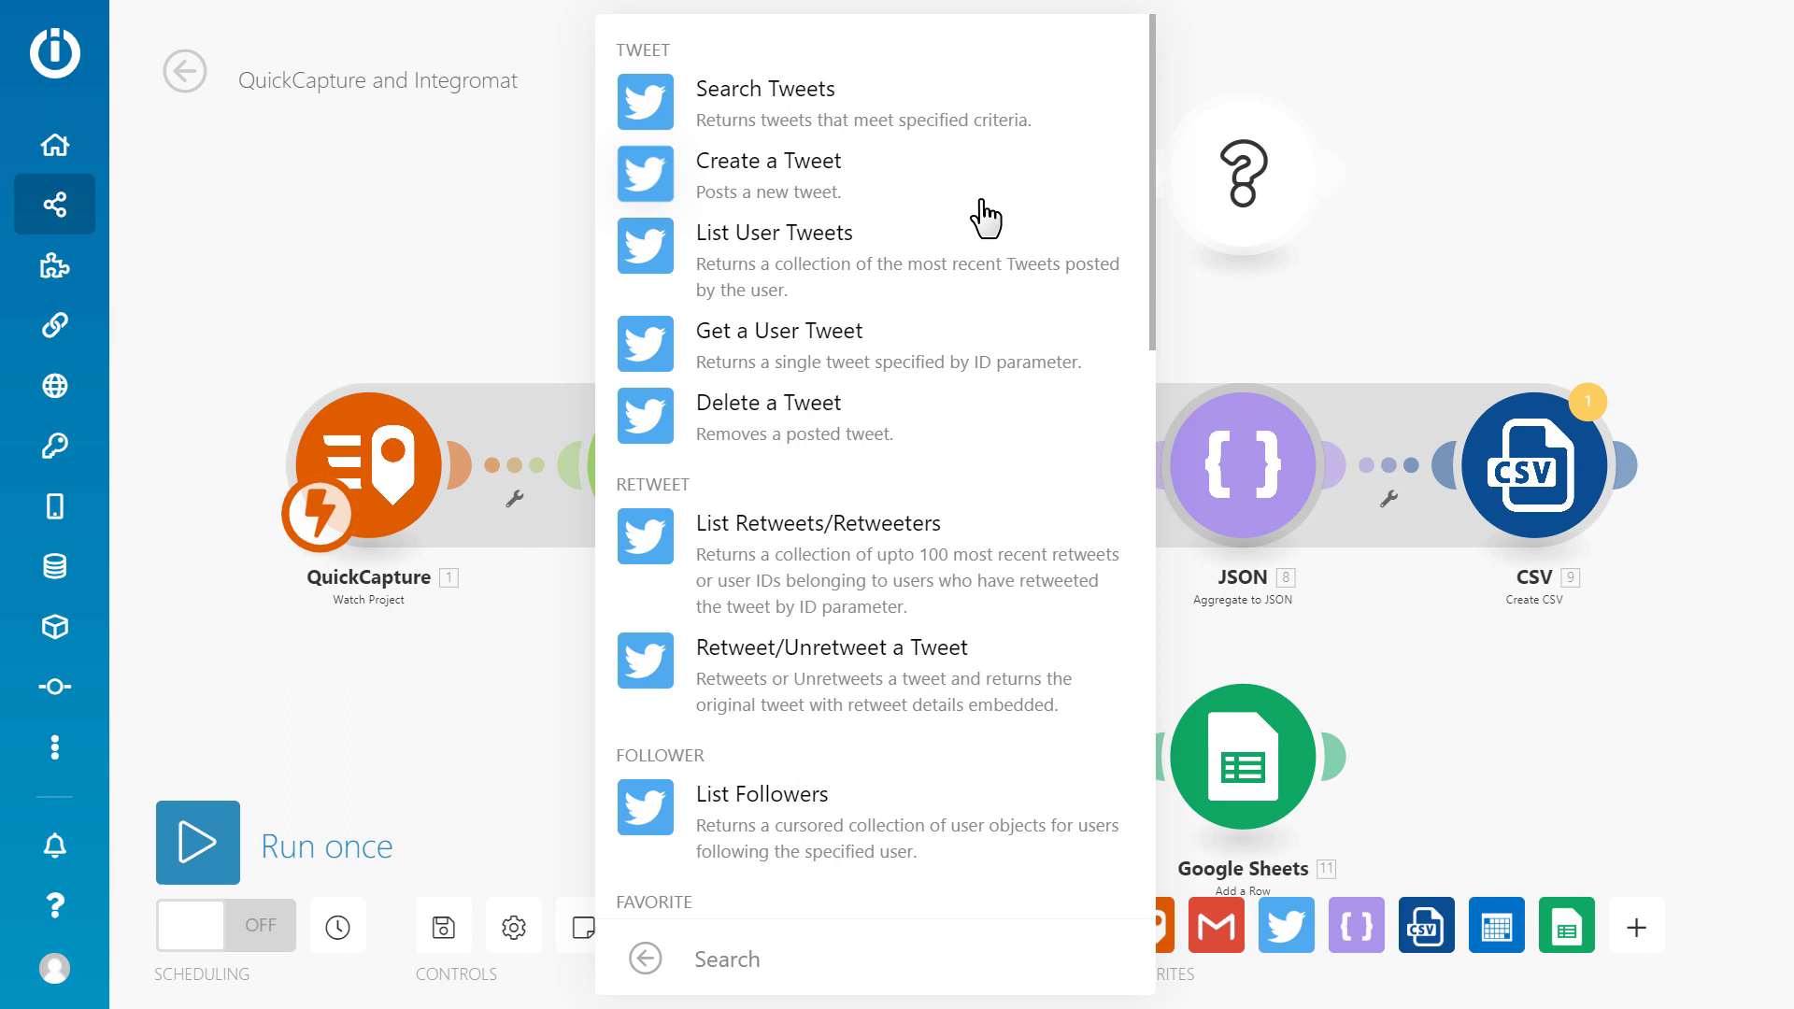
pyautogui.click(868, 191)
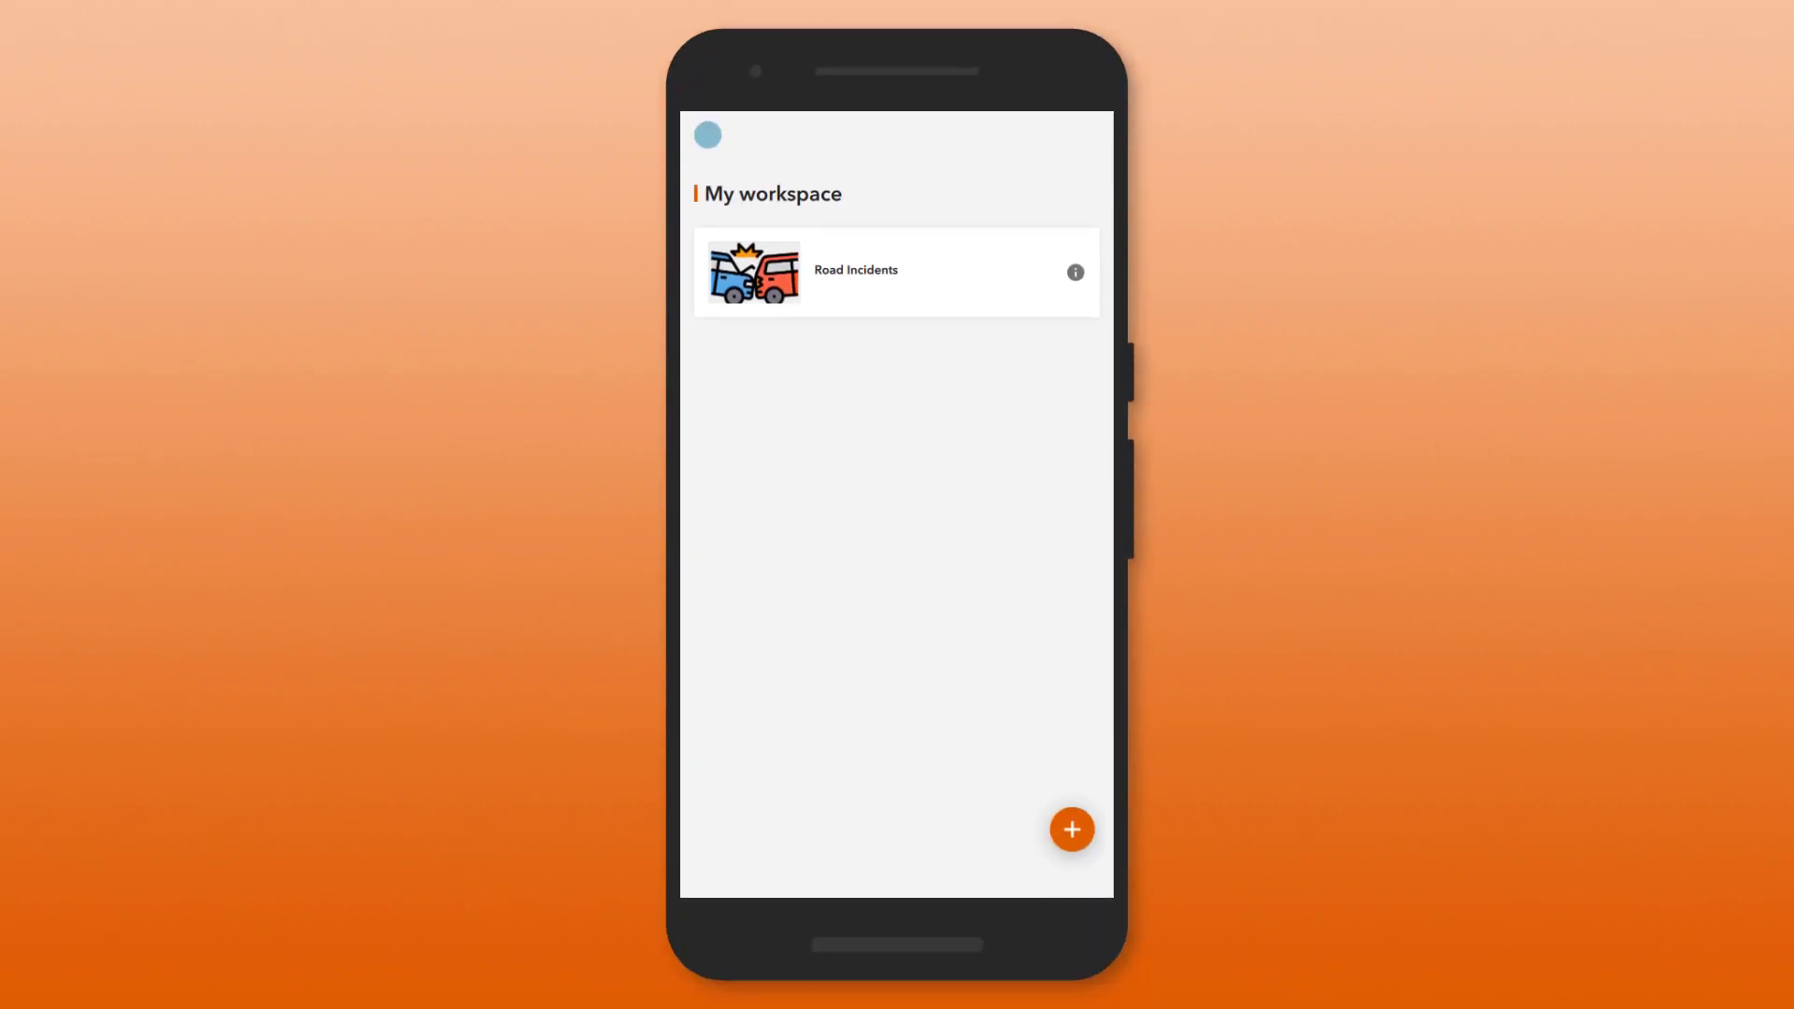
# In Road Incidents, capture a Vehicle Accident, toggle Track, then capture a Spun out incident.
pyautogui.click(925, 271)
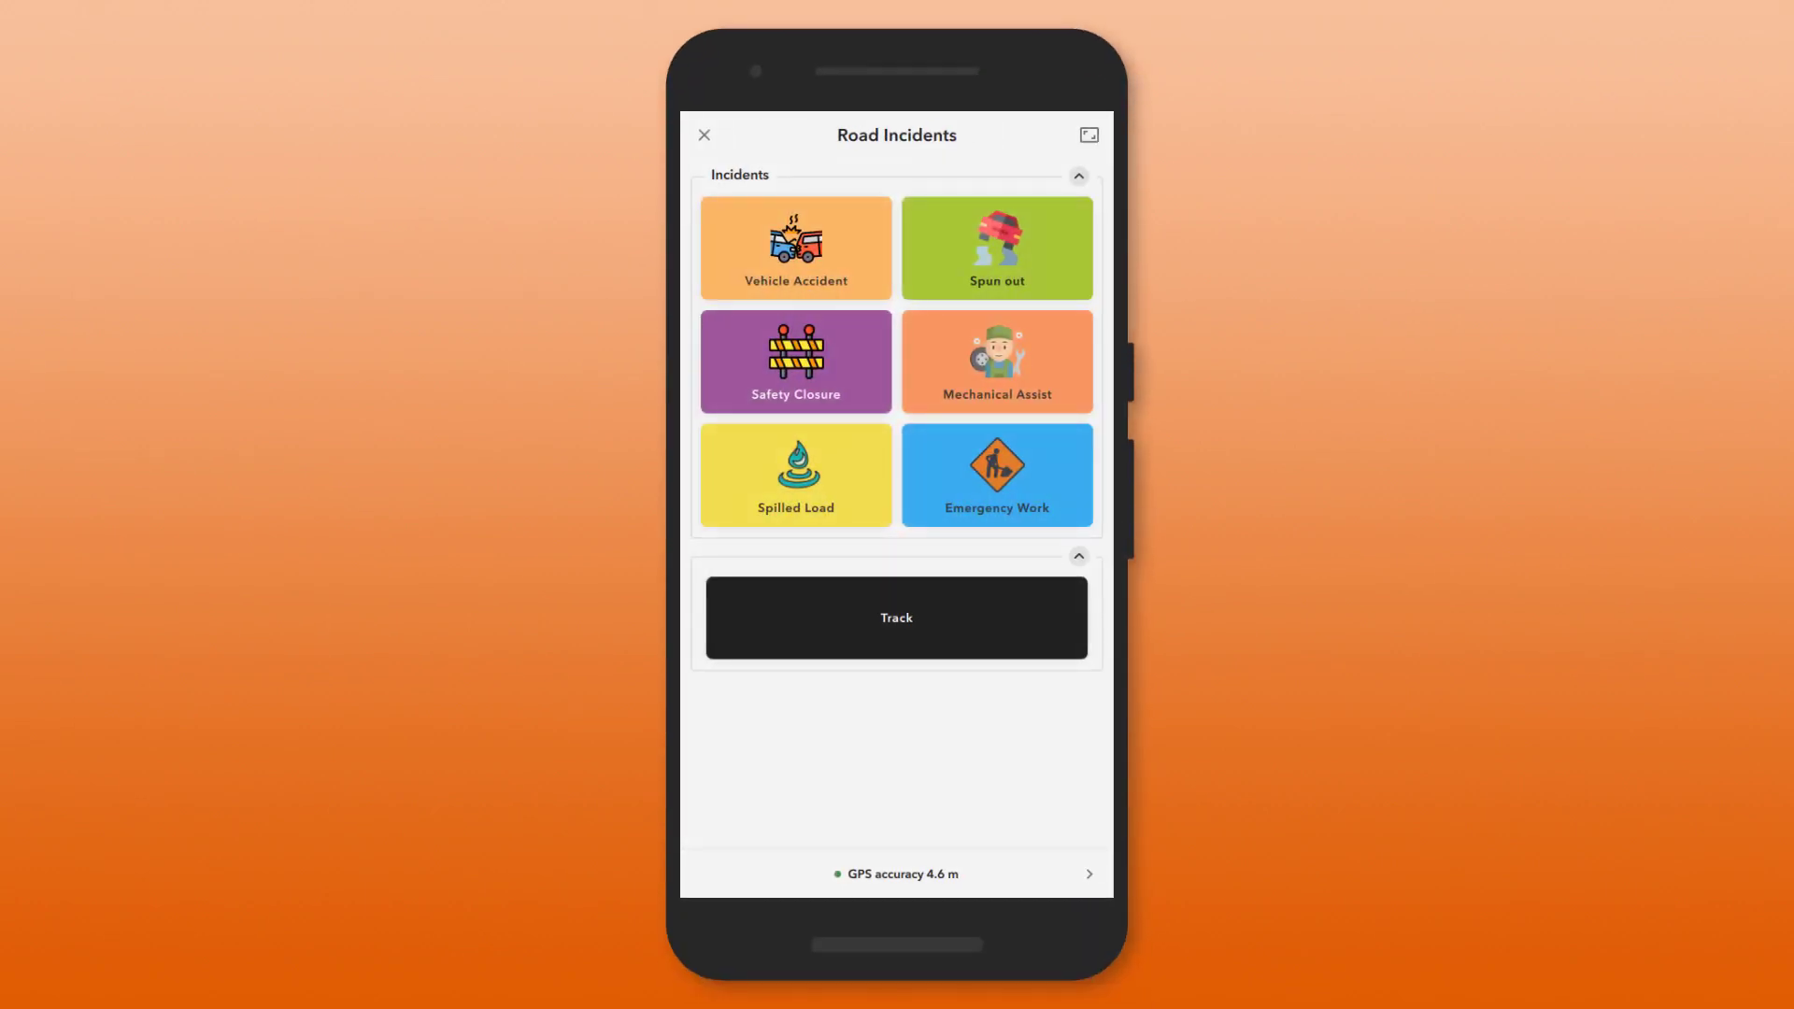
pyautogui.click(795, 245)
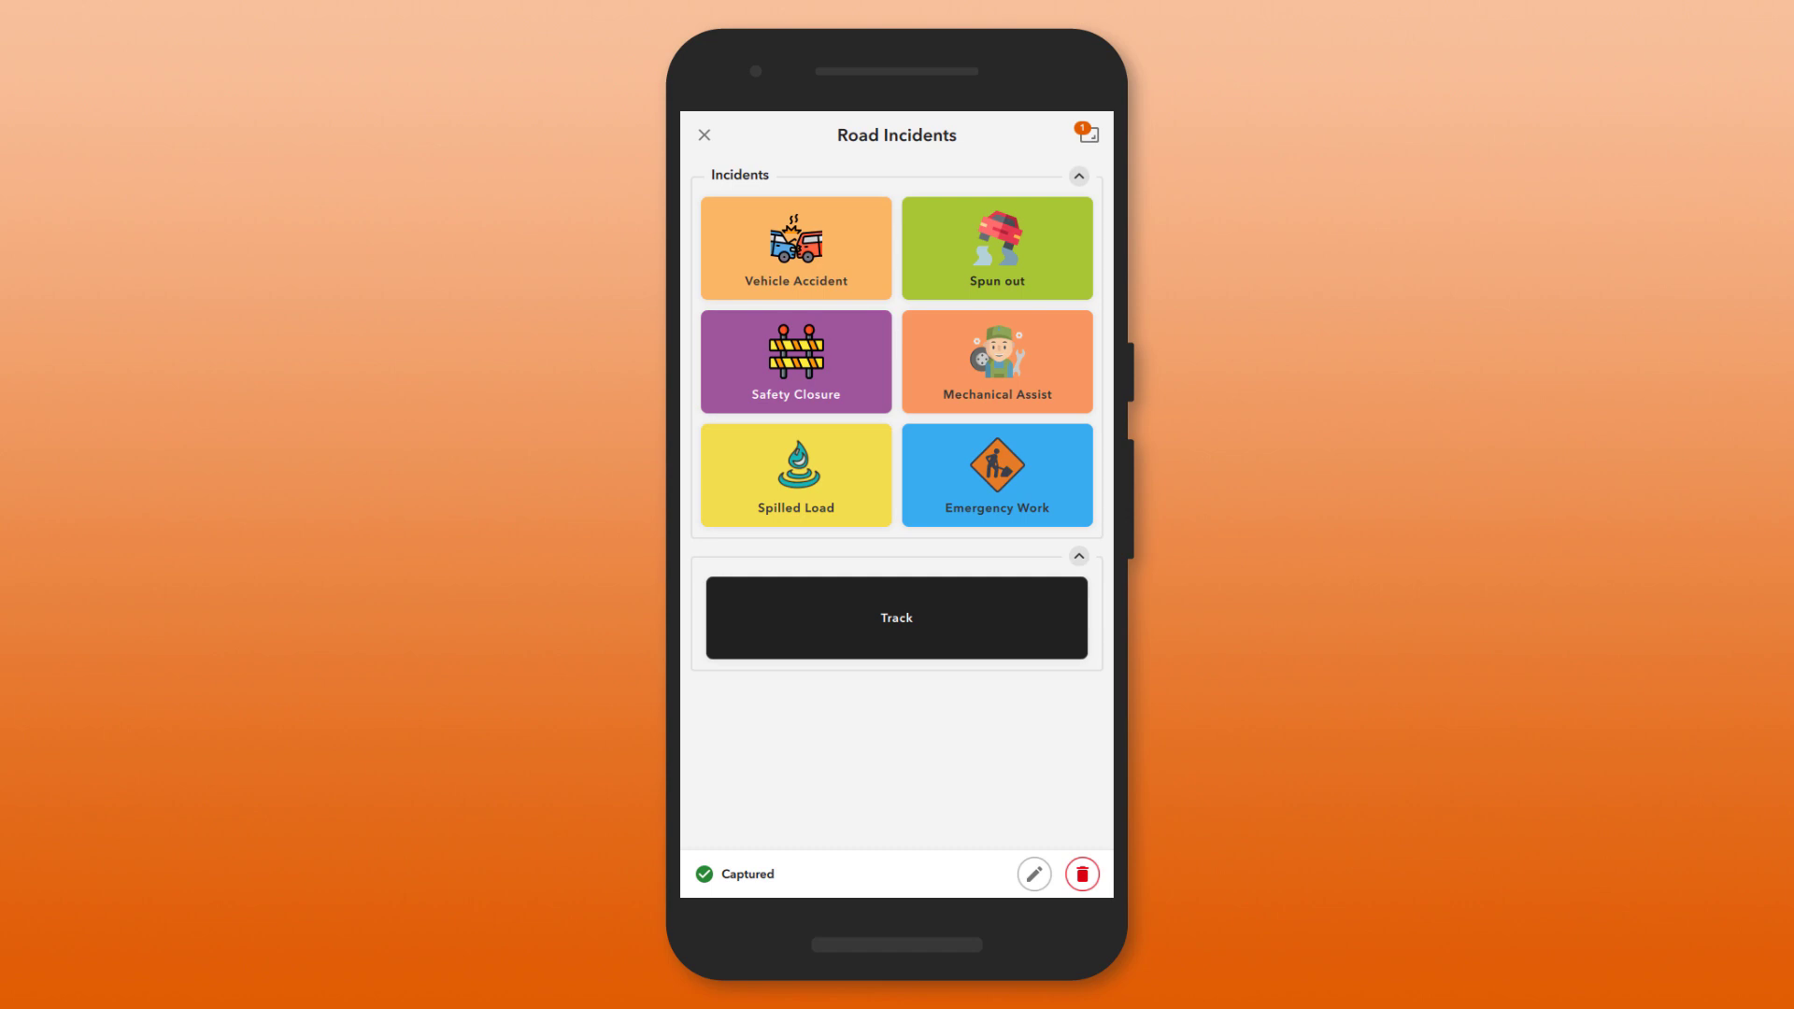
pyautogui.click(897, 612)
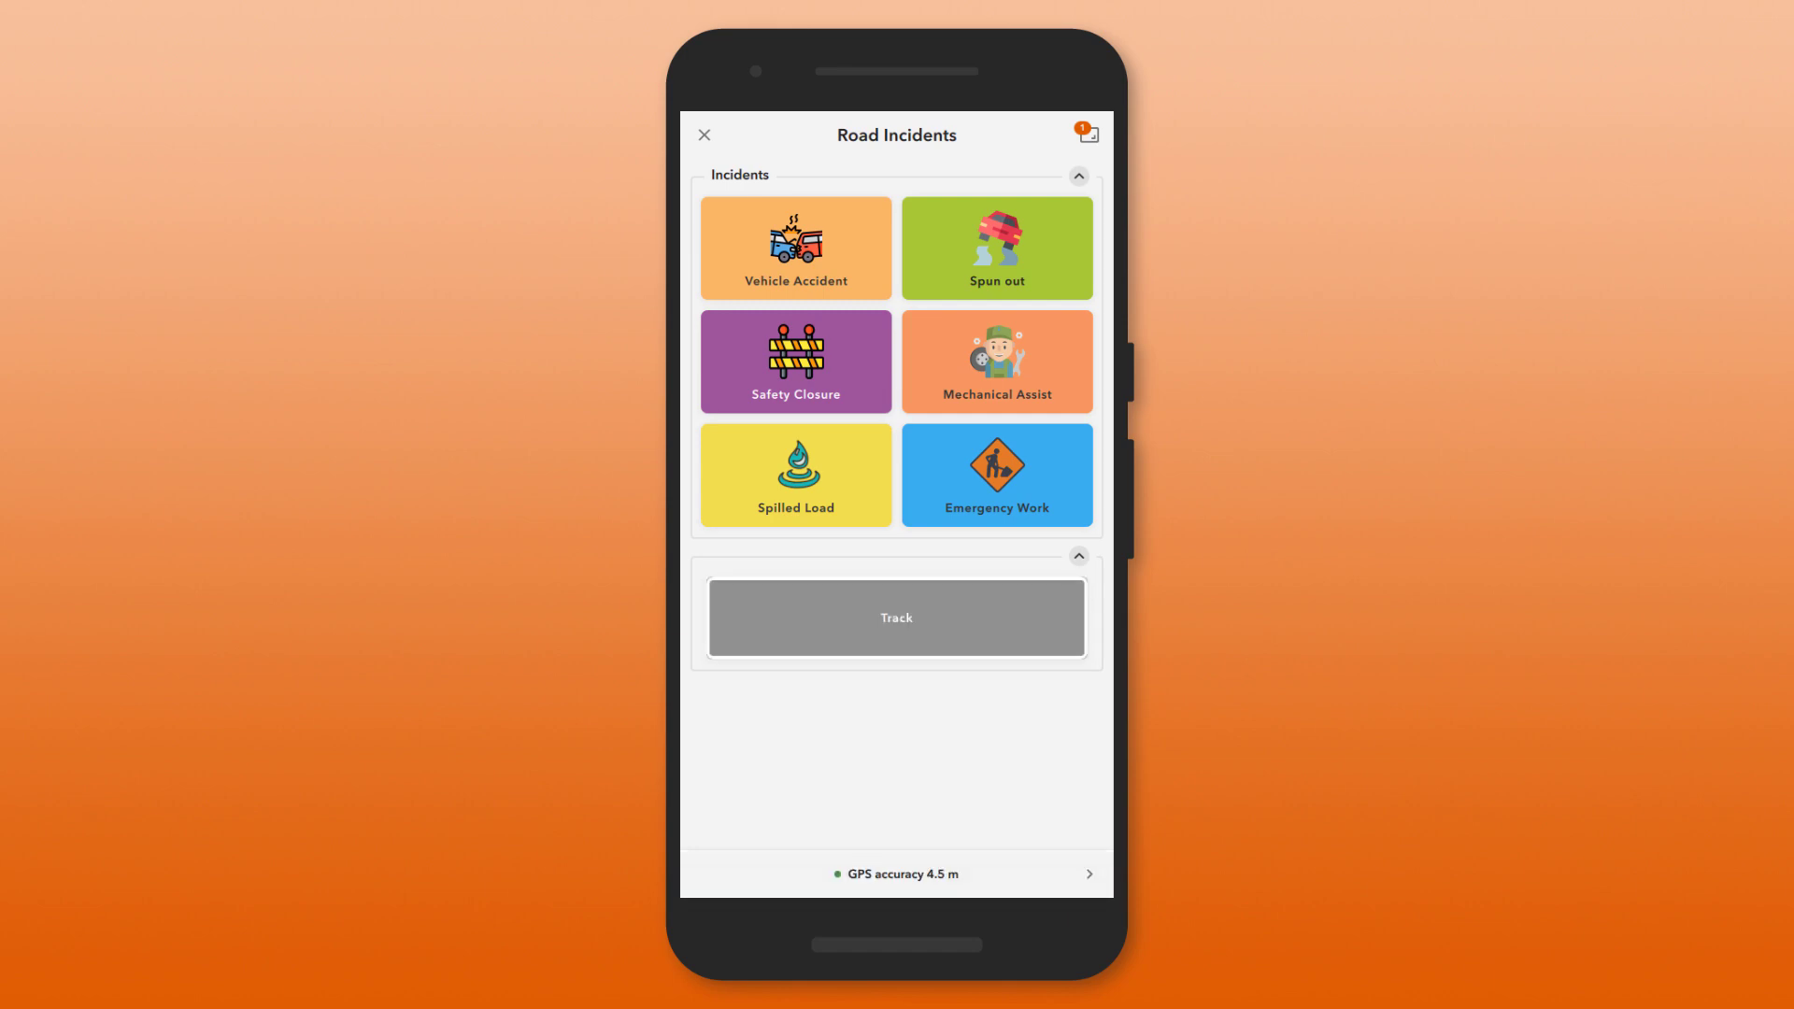
pyautogui.click(997, 236)
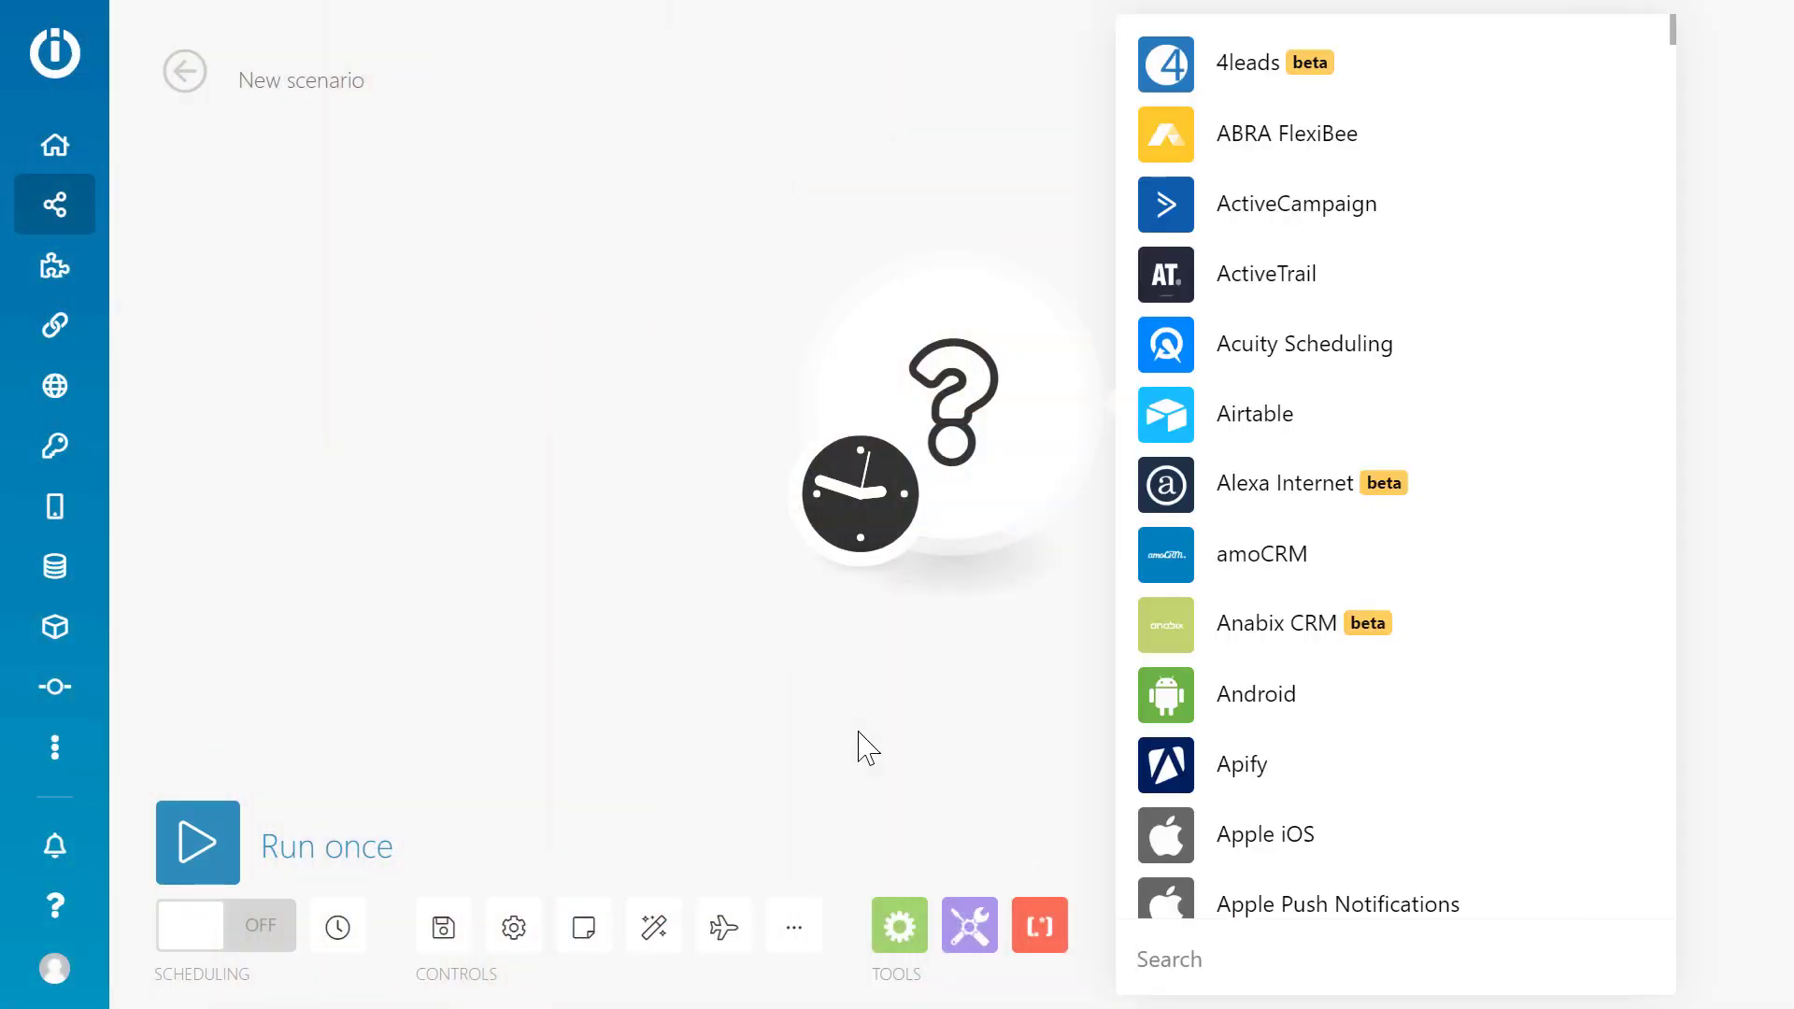
# Add a QuickCapture Watch Project trigger with a new 'Road Incidents webhook' authorized via ArcGIS Online.
pyautogui.write('quick')
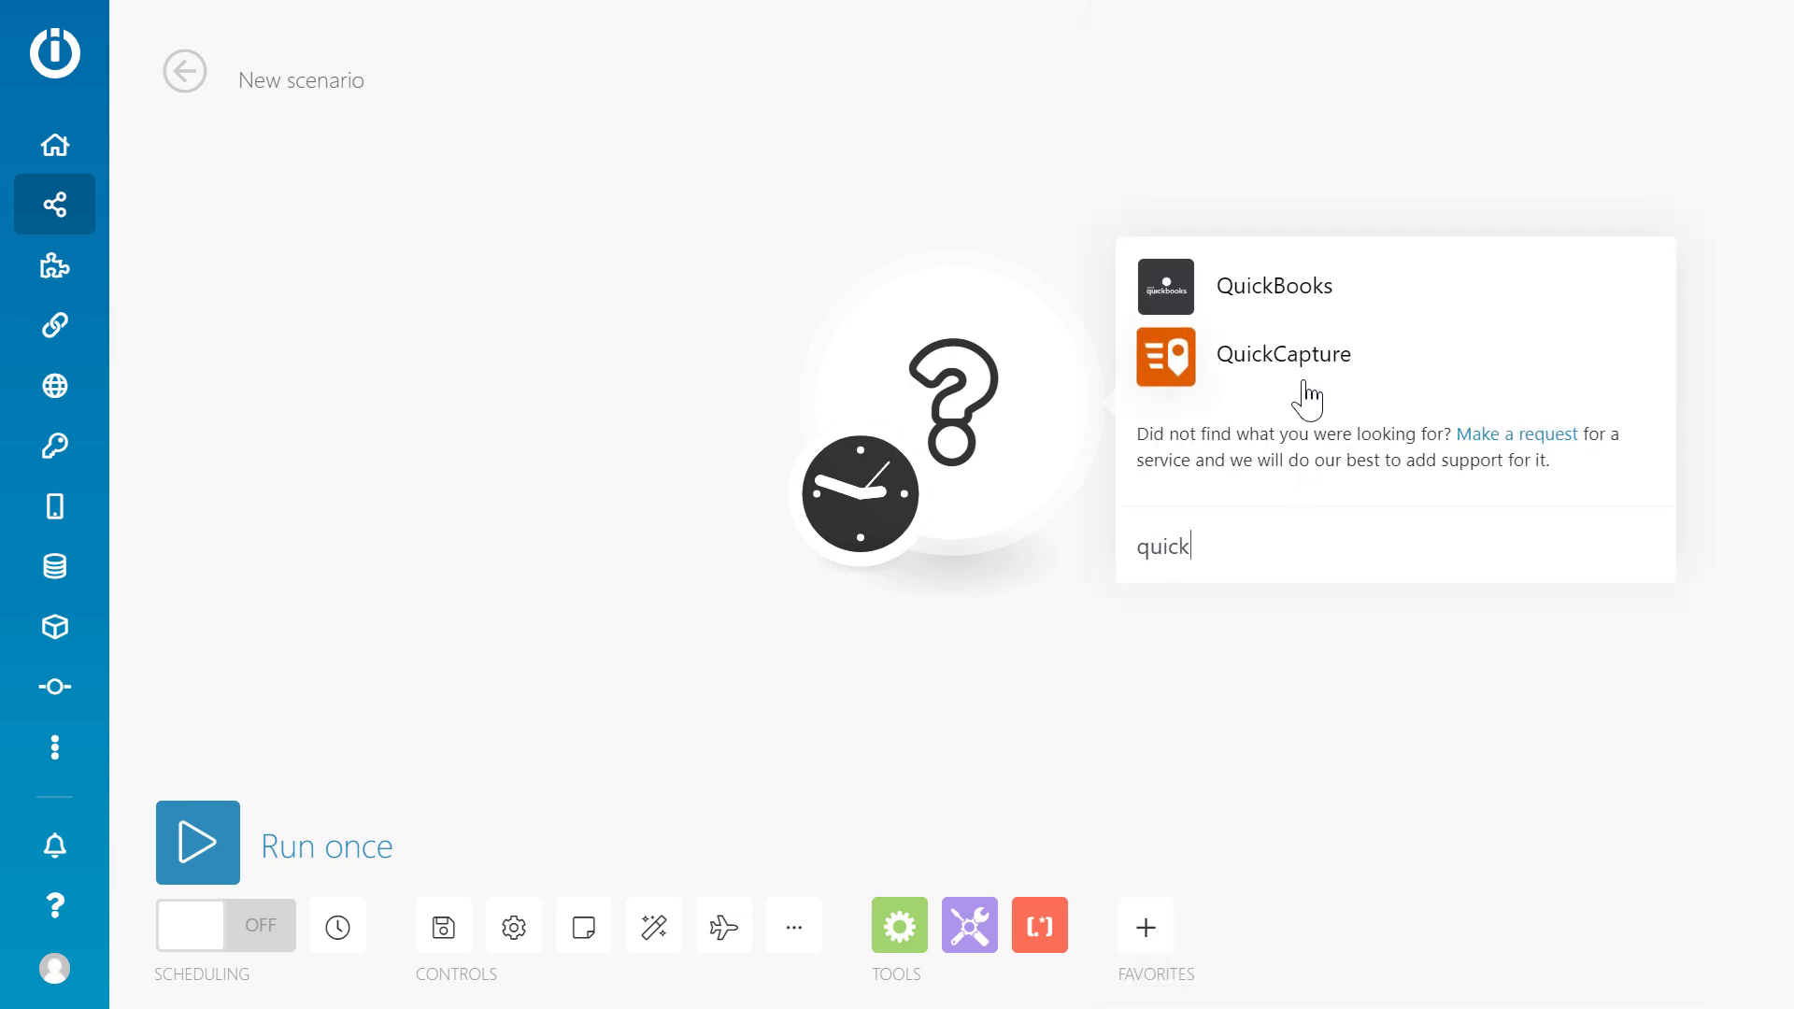
pyautogui.click(1307, 398)
pyautogui.click(1307, 394)
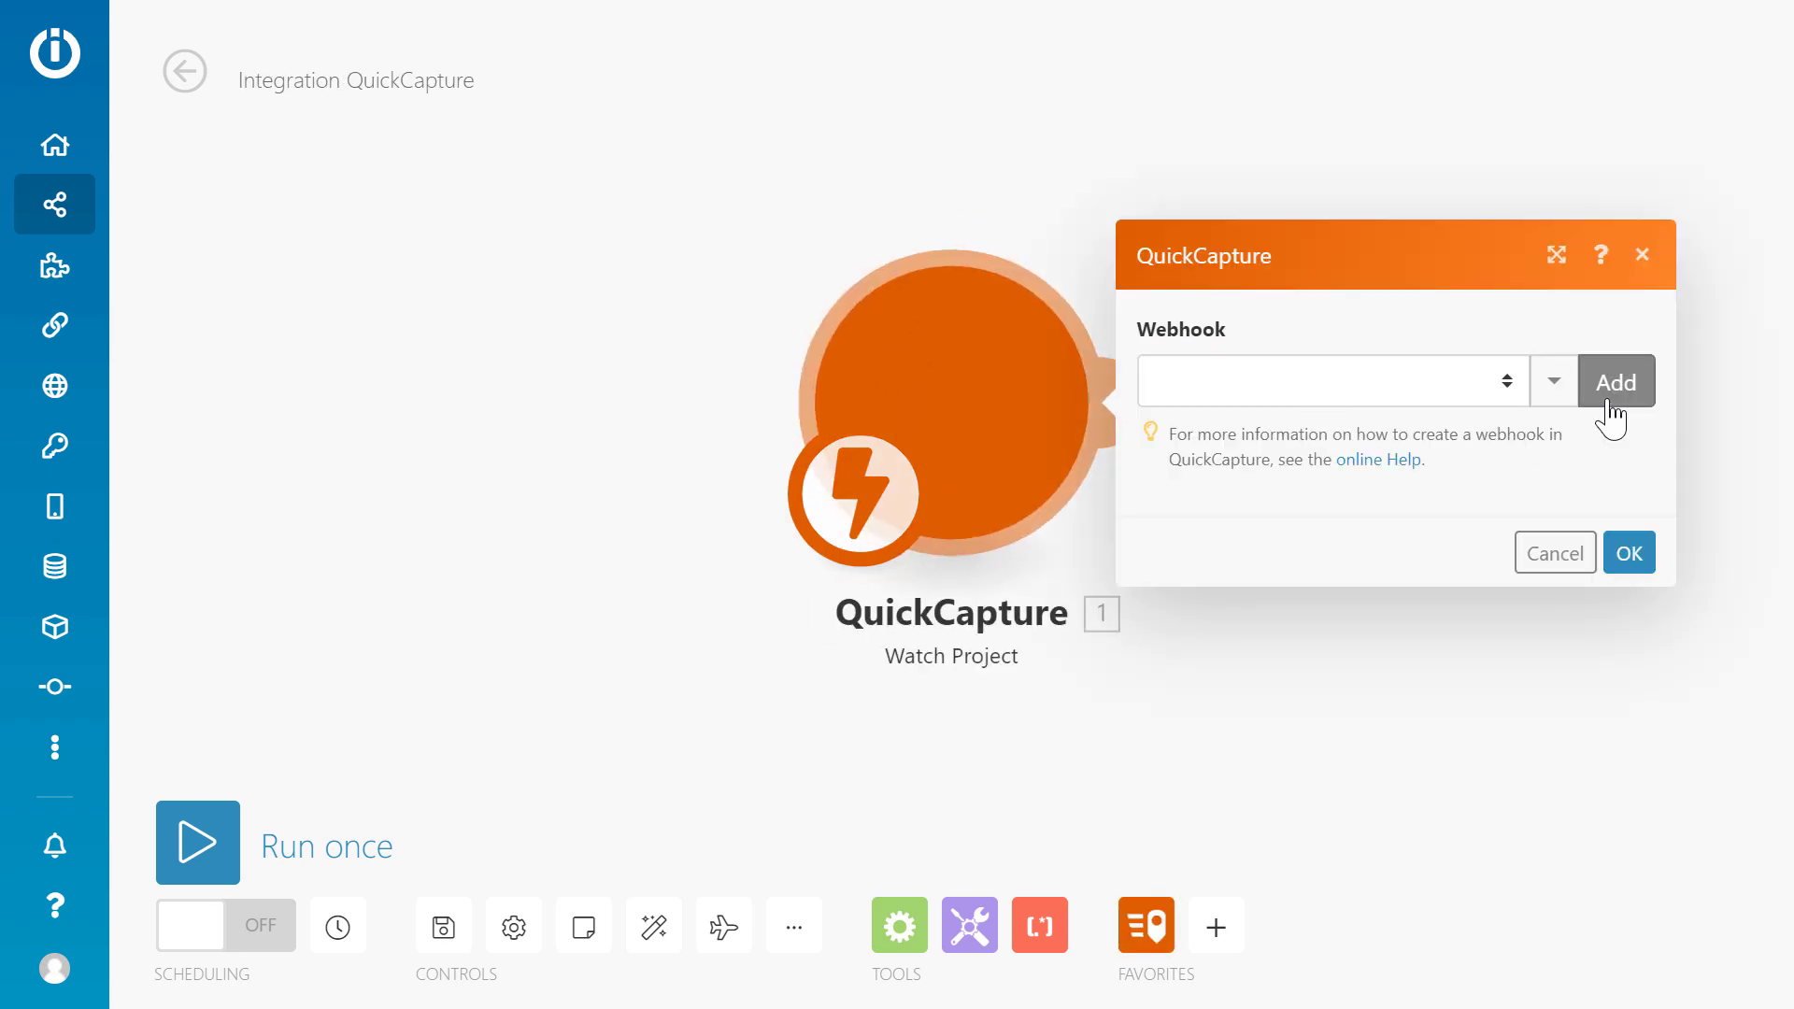
pyautogui.click(1612, 409)
pyautogui.moveTo(888, 240); pyautogui.dragTo(544, 236)
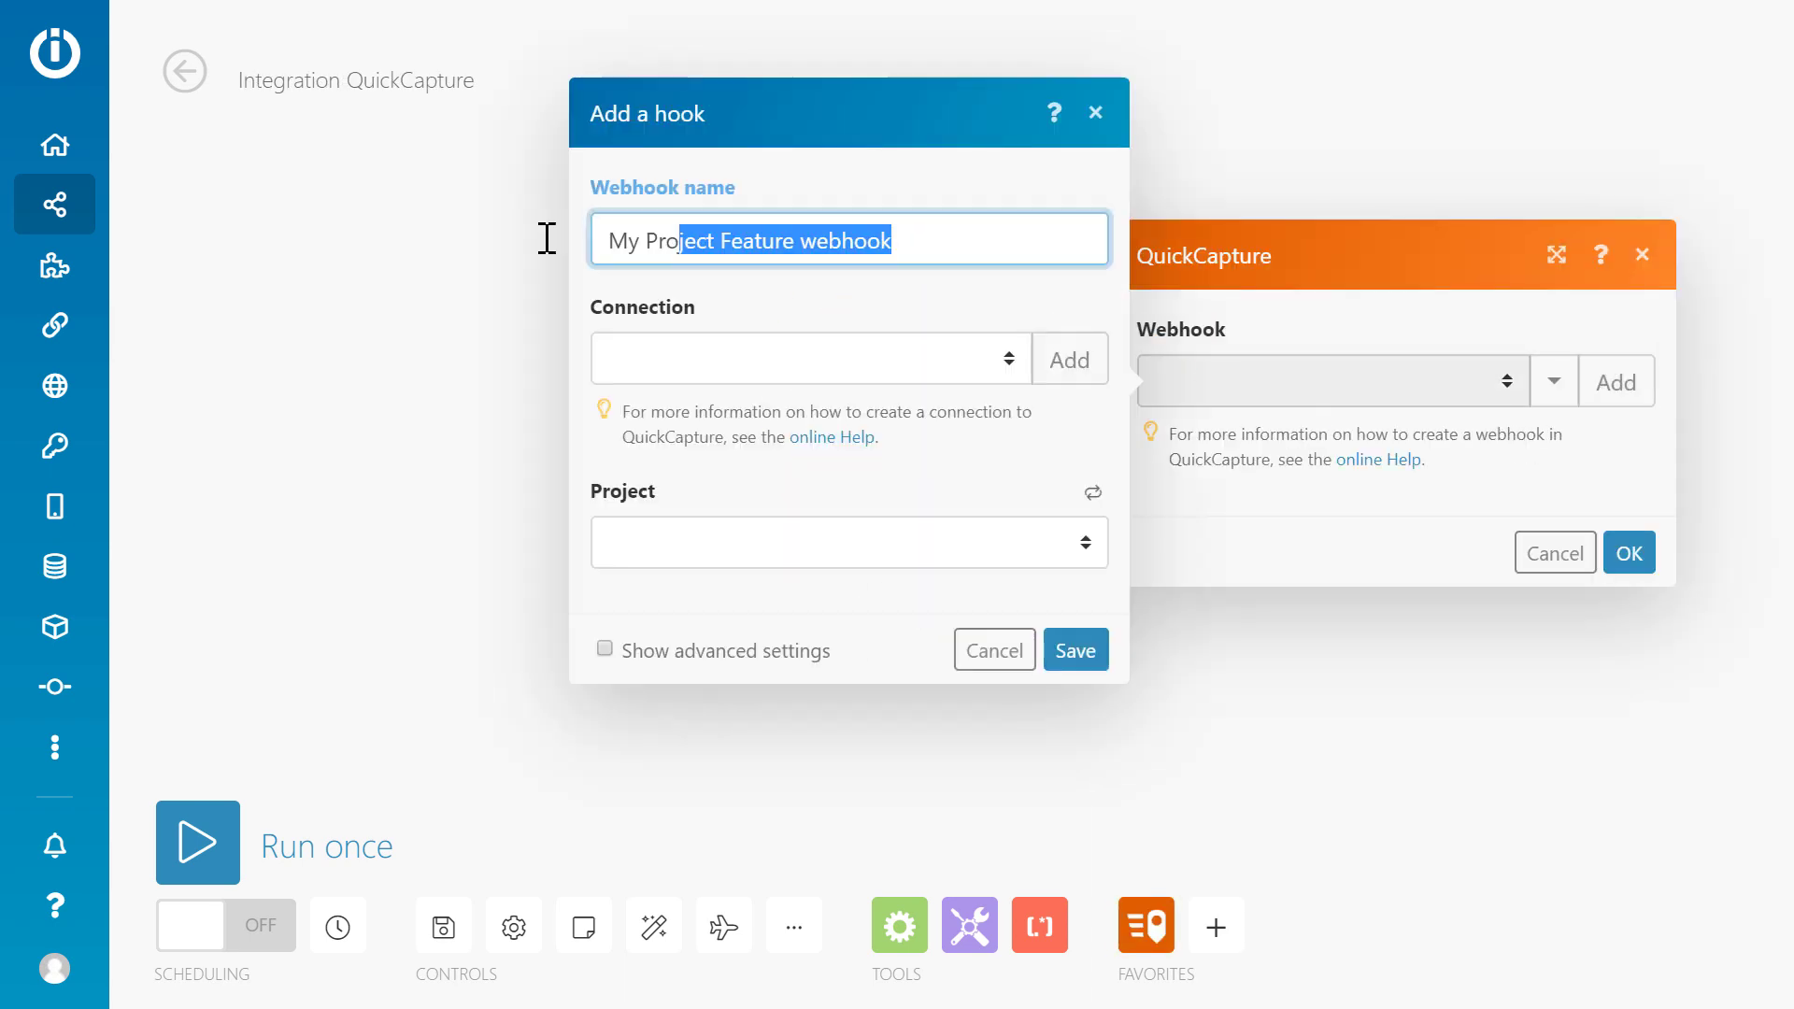
pyautogui.write('Road Incidents we')
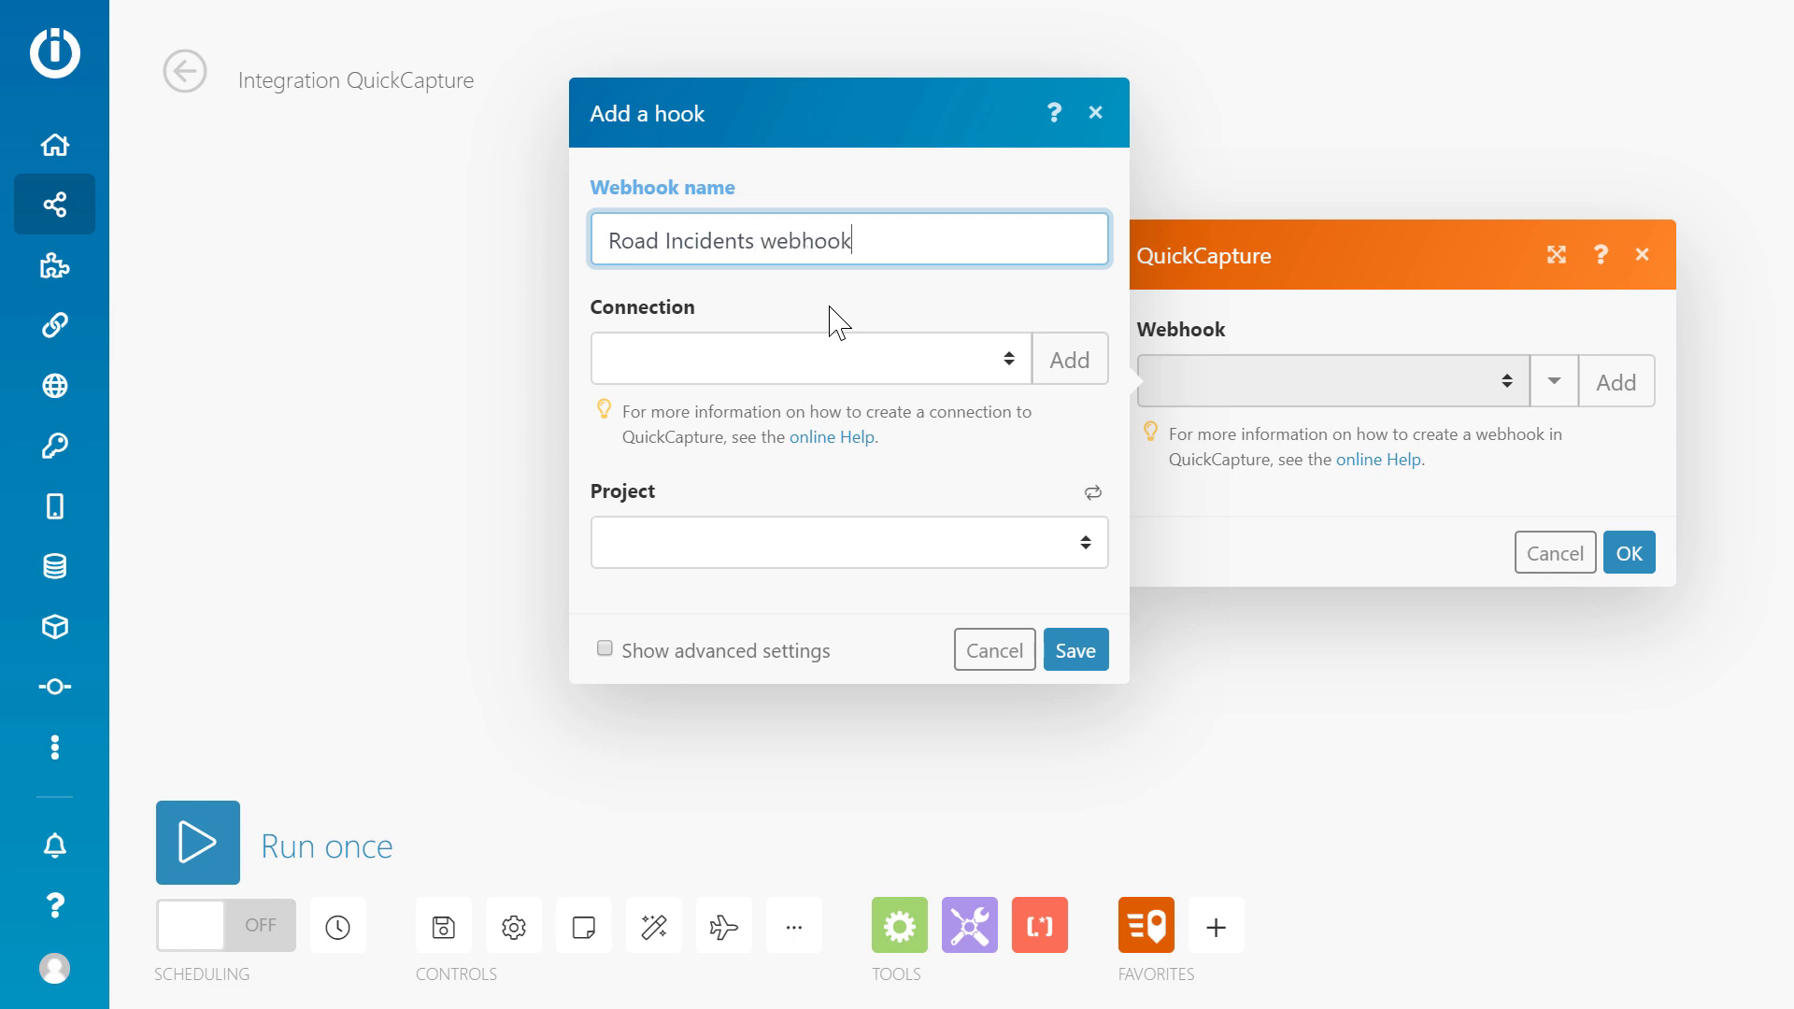
pyautogui.click(1069, 360)
pyautogui.click(1601, 474)
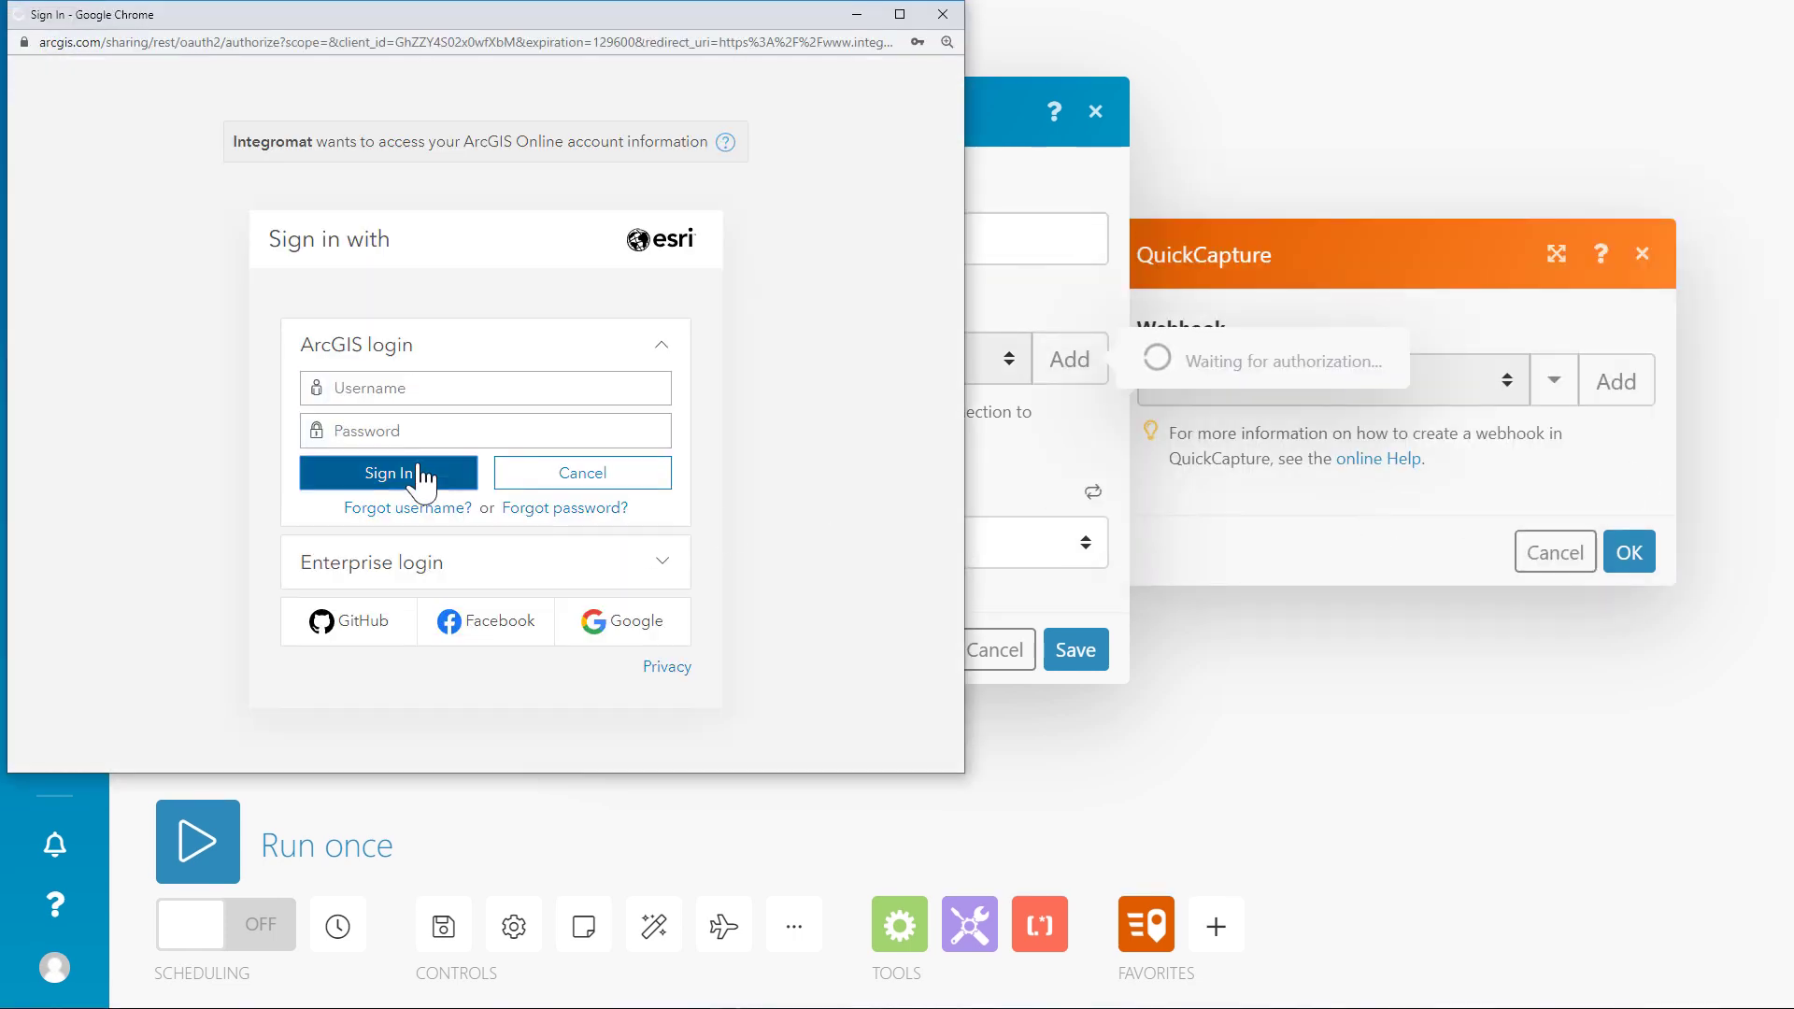
pyautogui.click(421, 475)
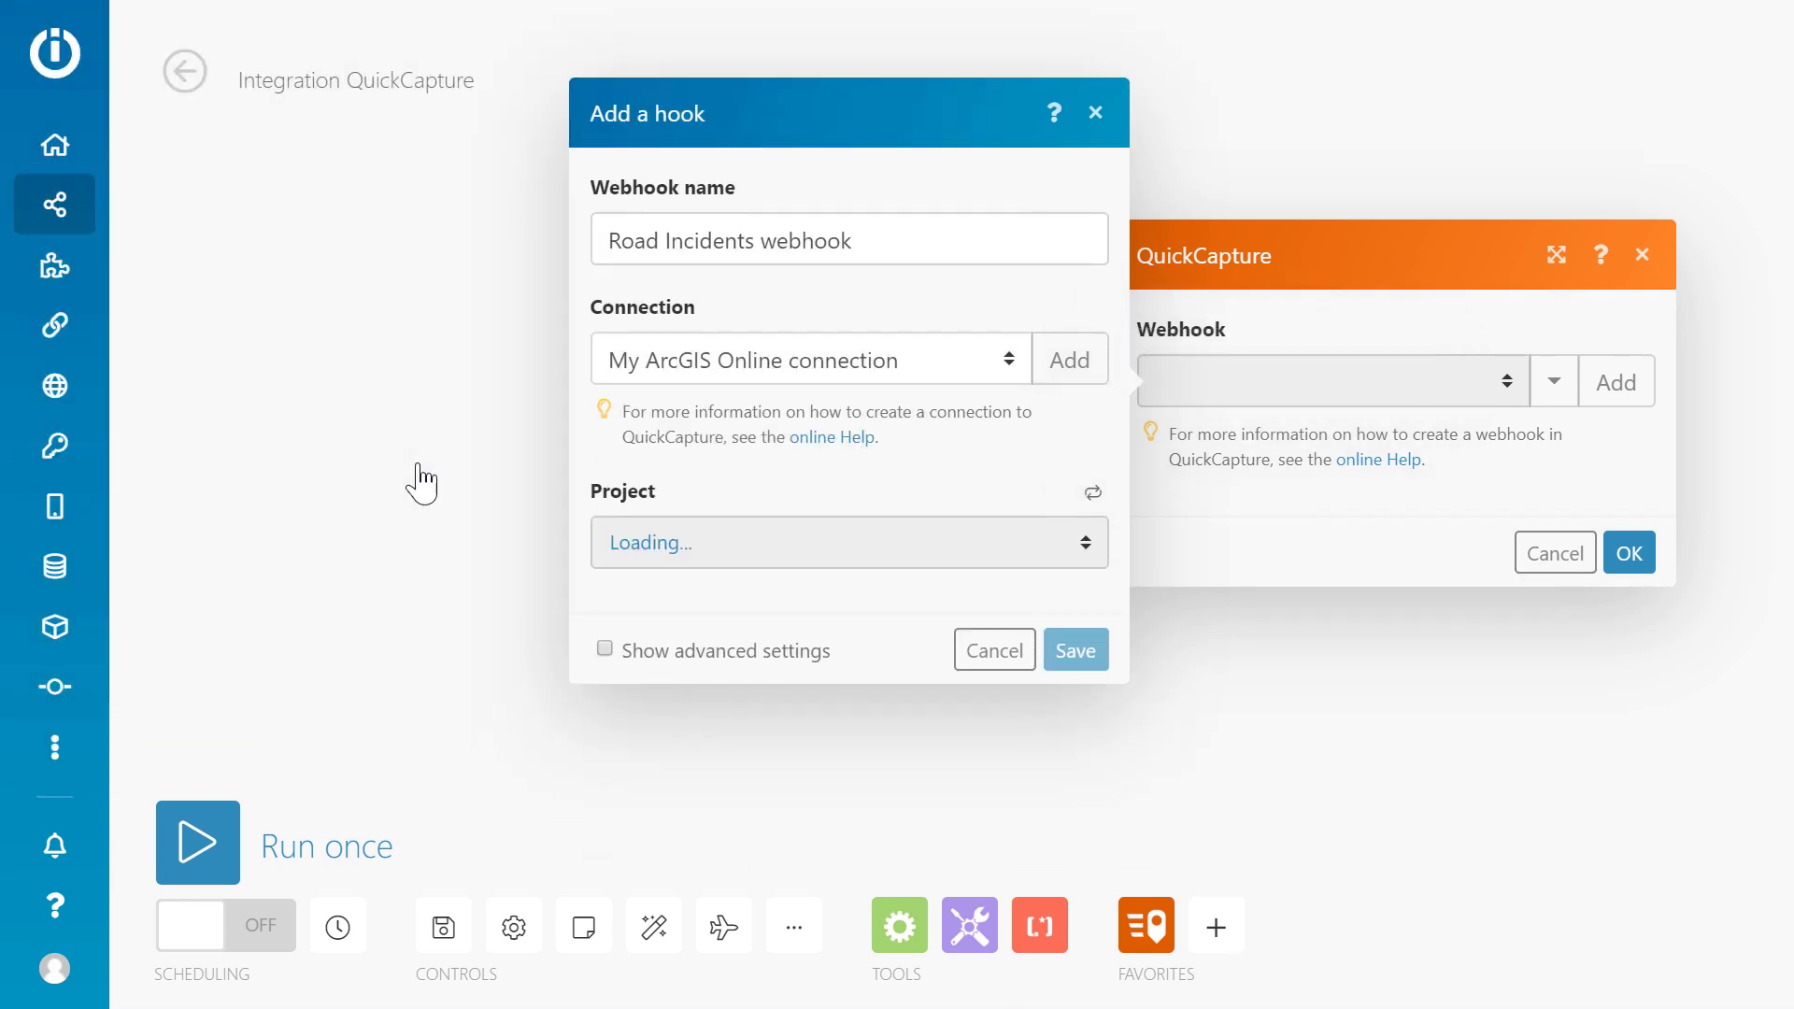
# Point the webhook at the Road Incidents project, feature layer and Incidents layer, then save.
pyautogui.click(845, 543)
pyautogui.click(841, 579)
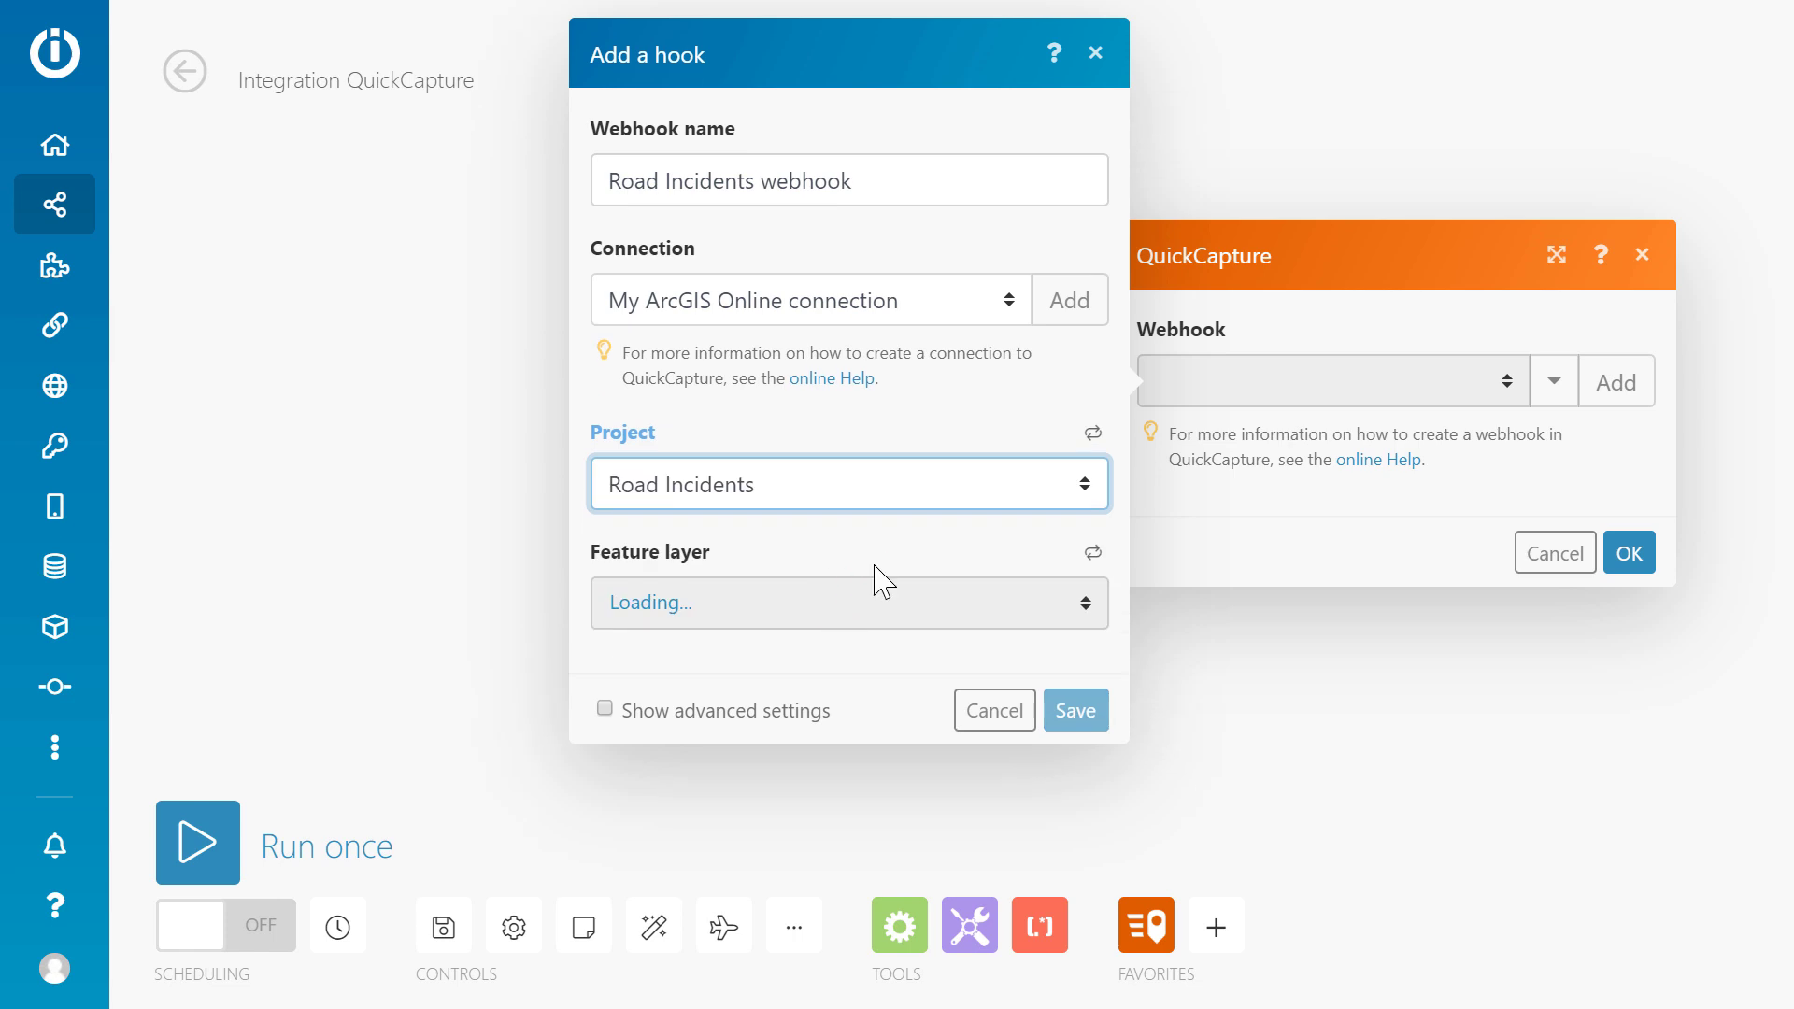
pyautogui.click(873, 609)
pyautogui.click(809, 677)
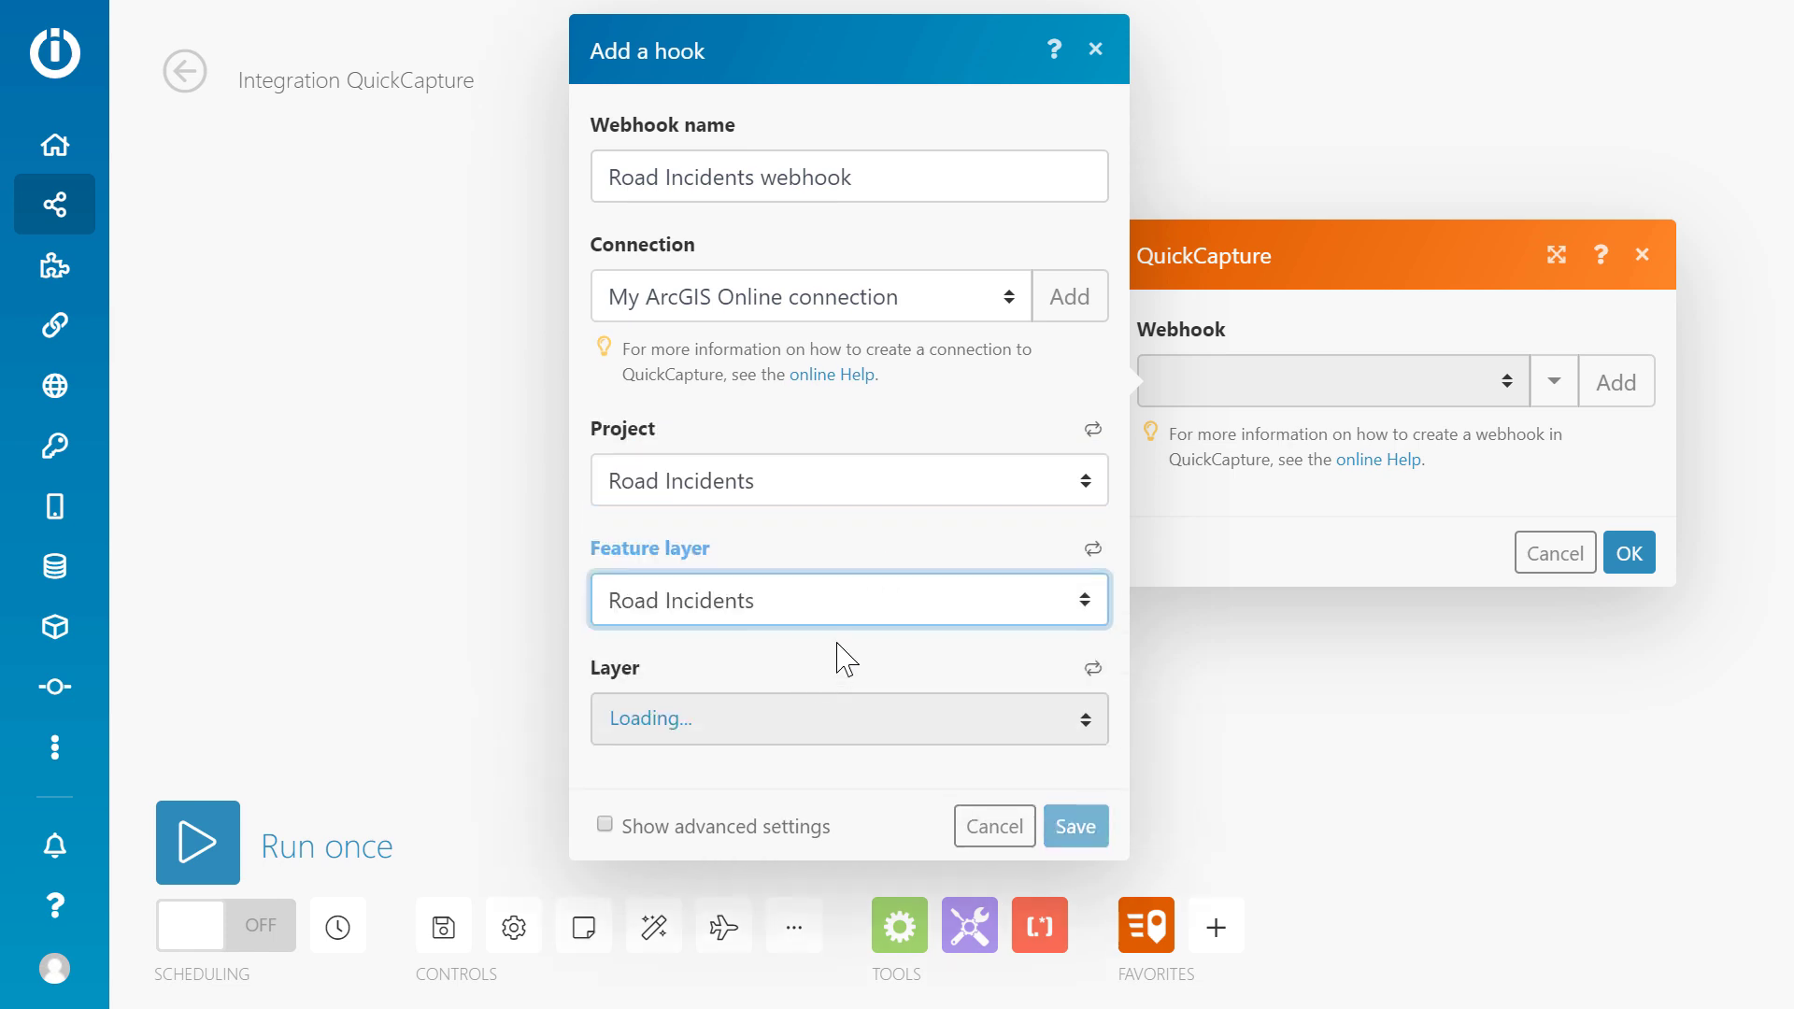
pyautogui.click(802, 720)
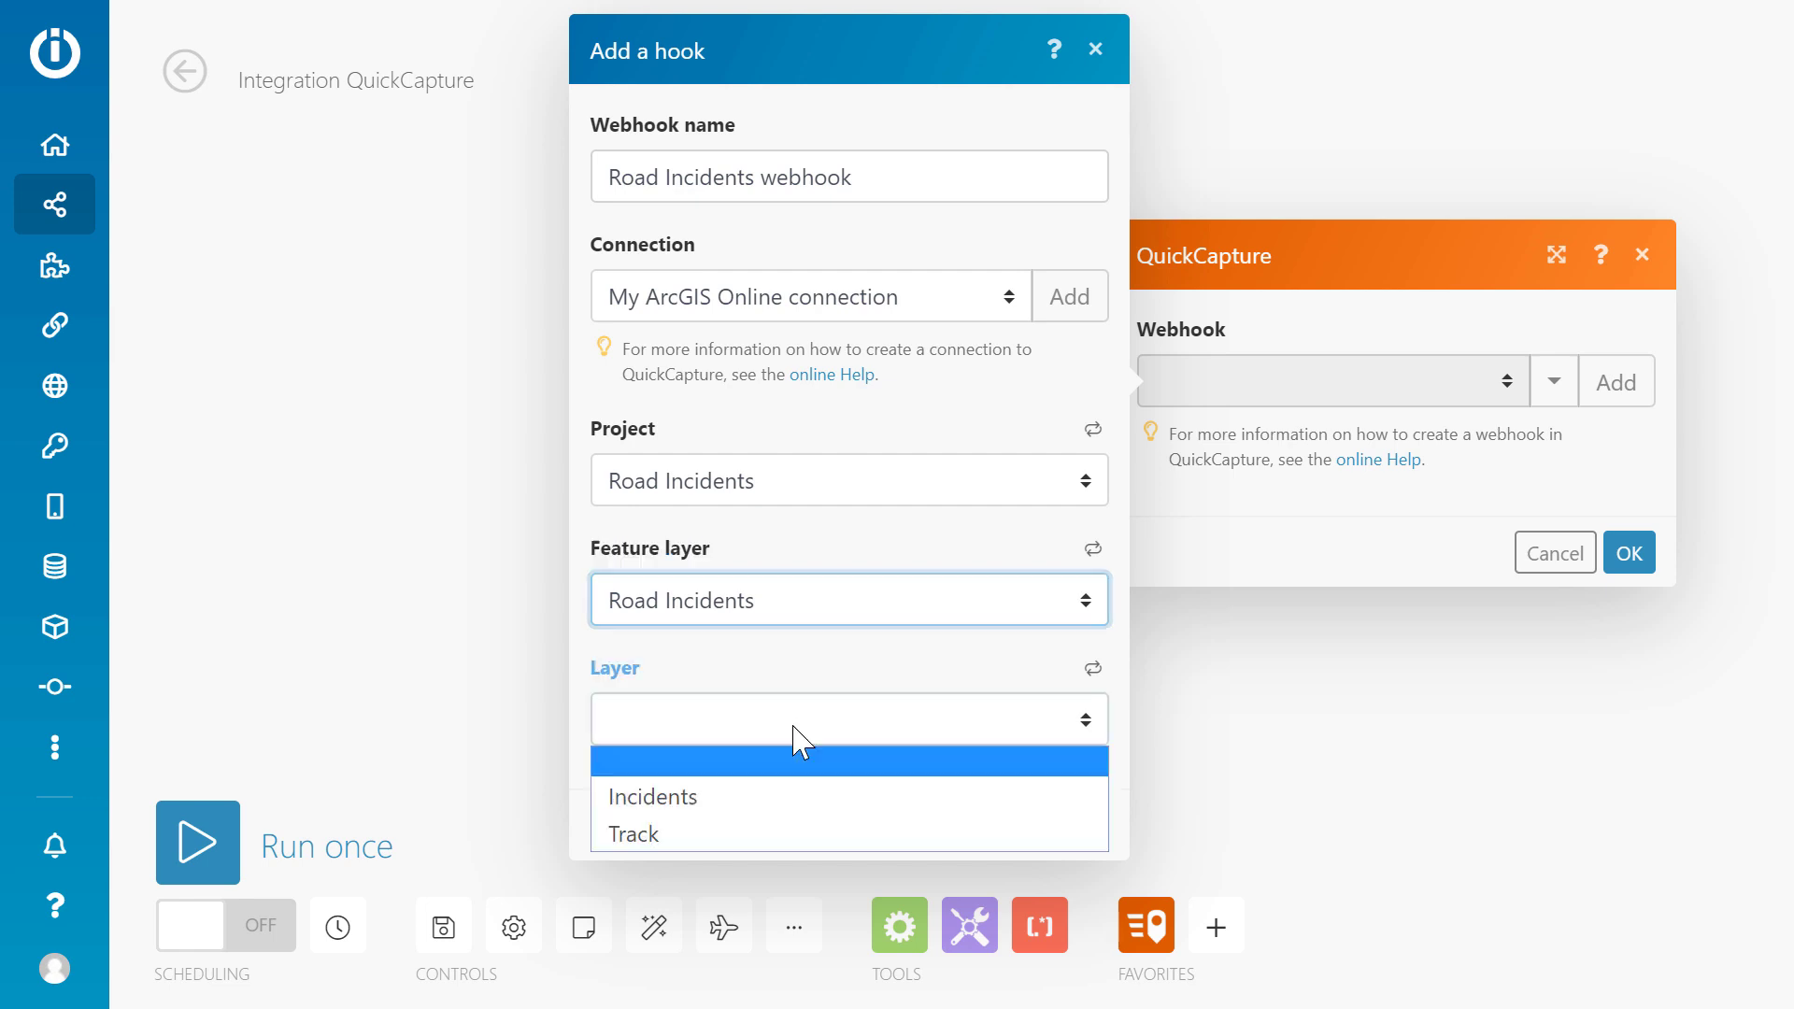
pyautogui.click(752, 796)
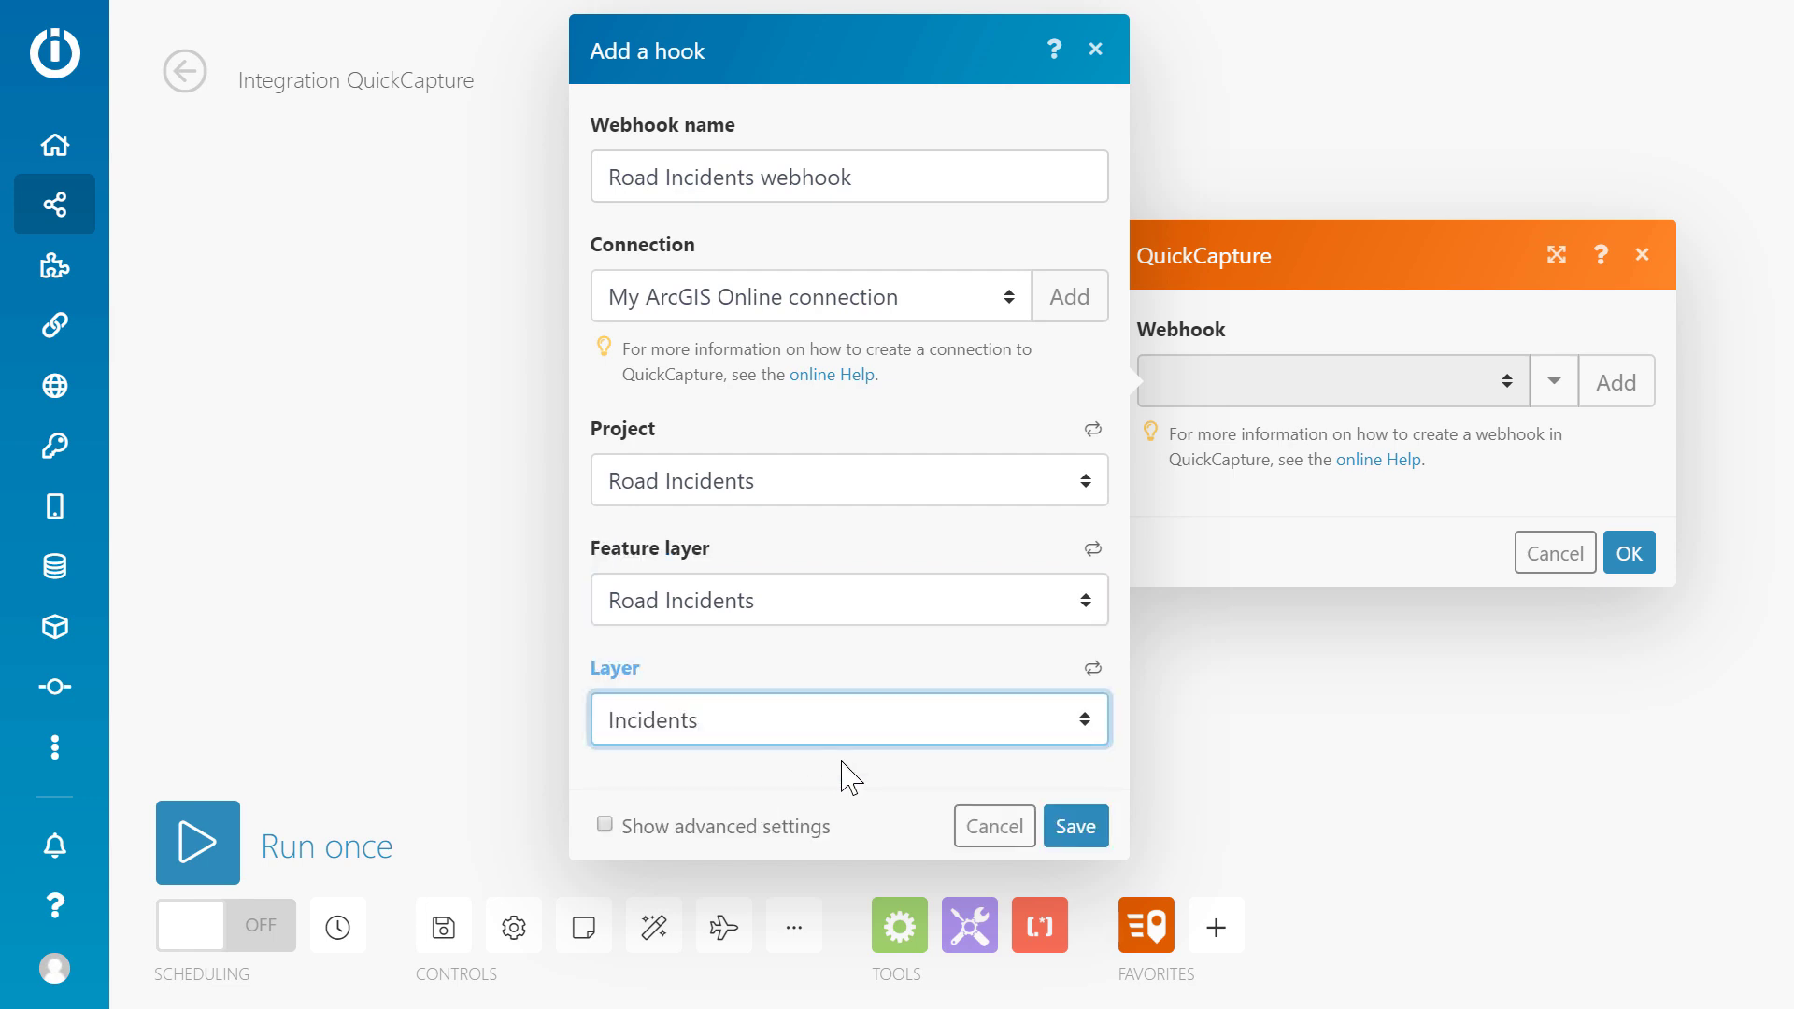
pyautogui.click(1075, 826)
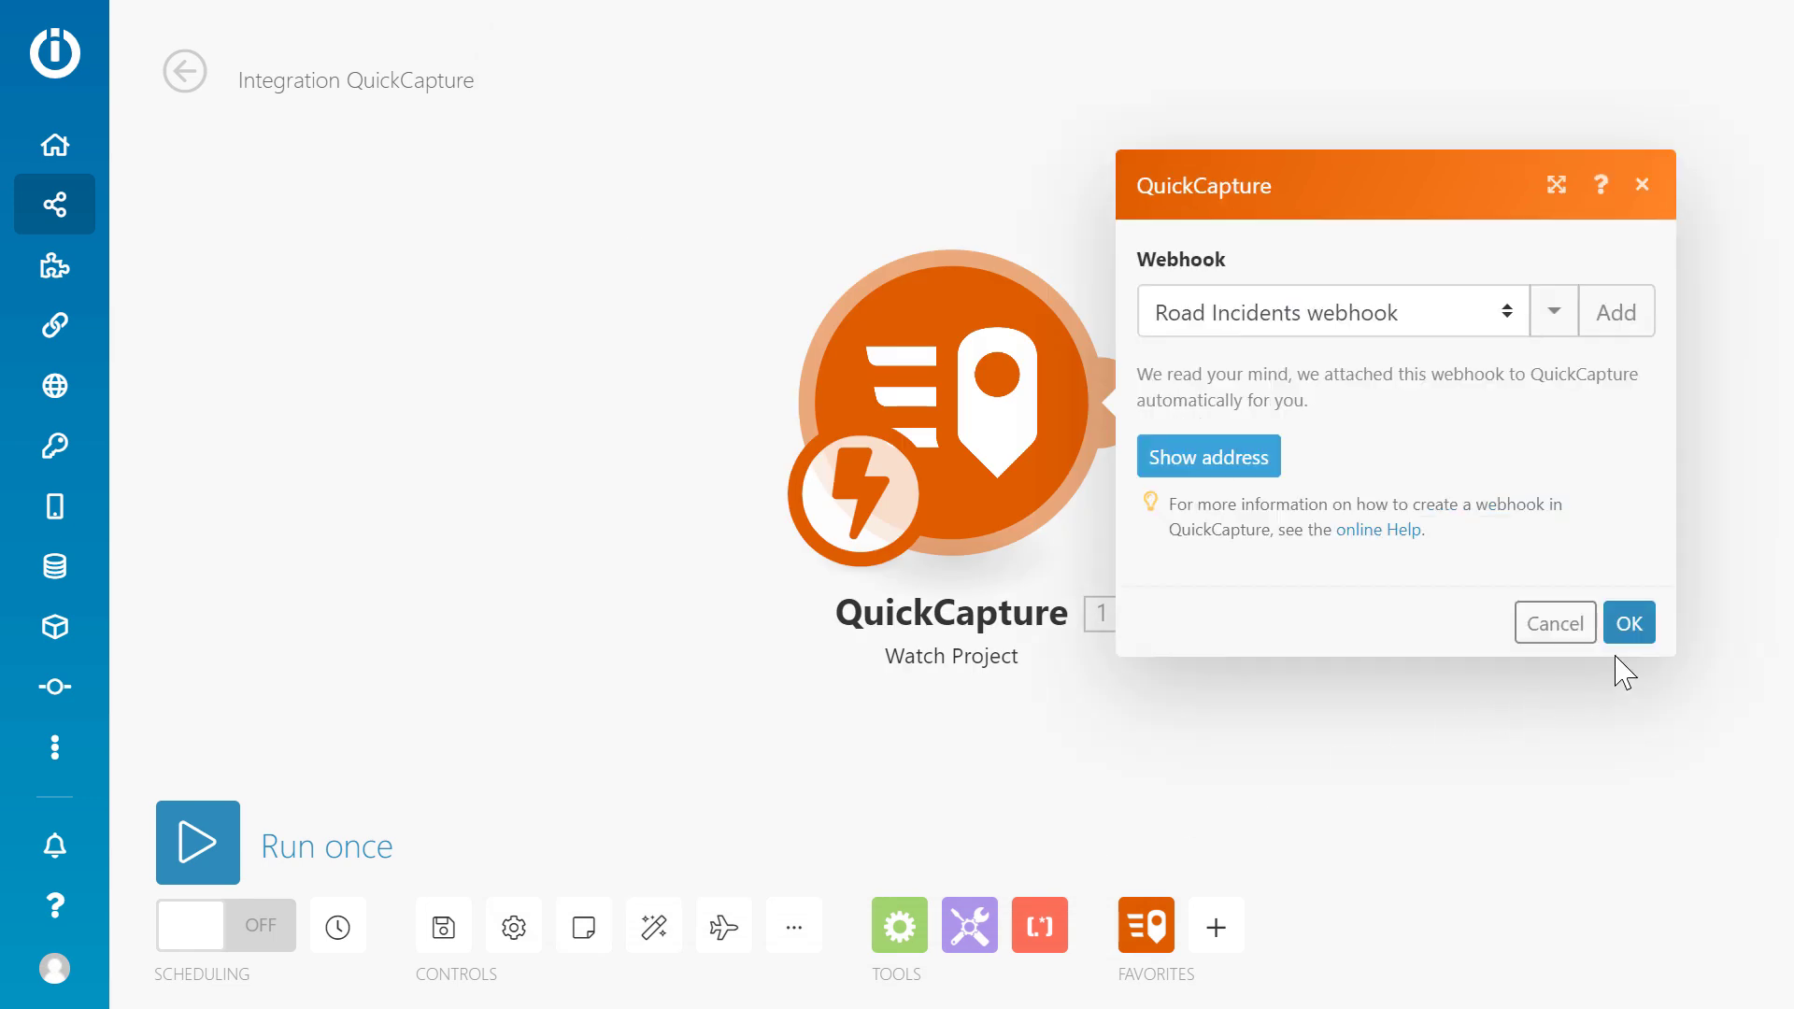
pyautogui.click(1629, 624)
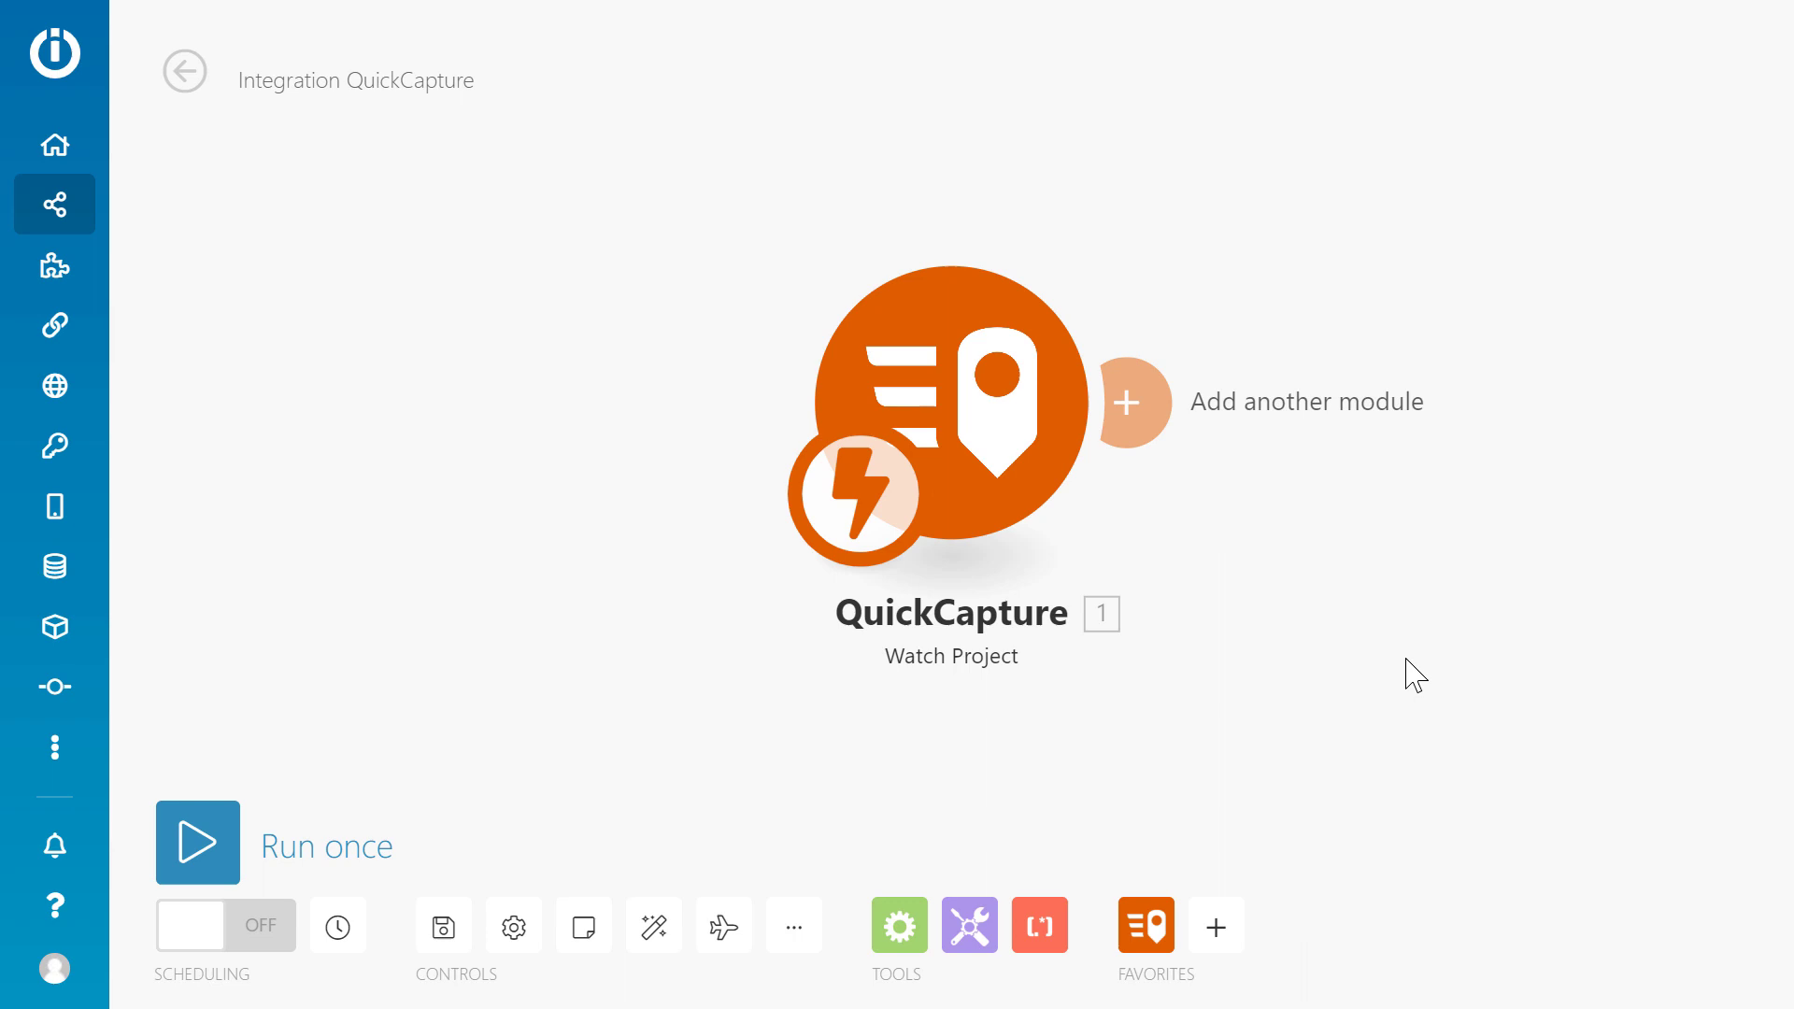
# Add a Gmail Send an email module after QuickCapture, addressed to the alert recipient's e-mail.
pyautogui.click(1125, 404)
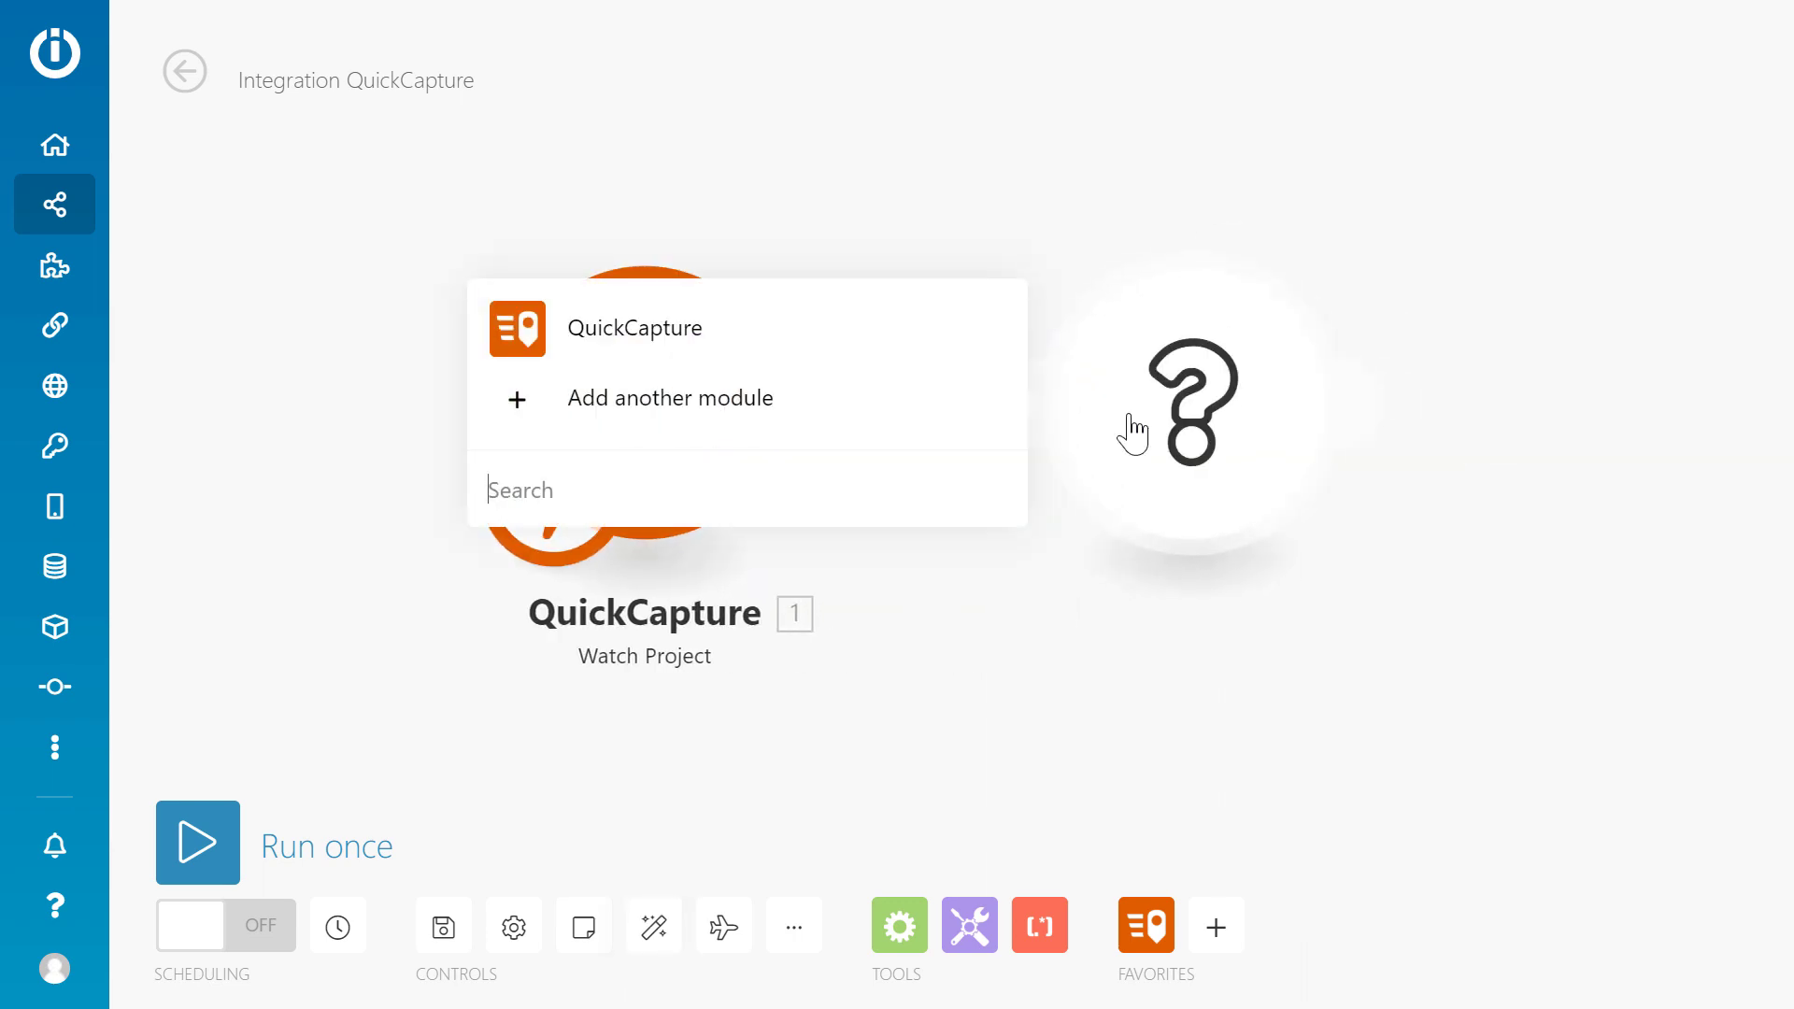
pyautogui.write('gmail')
pyautogui.click(725, 322)
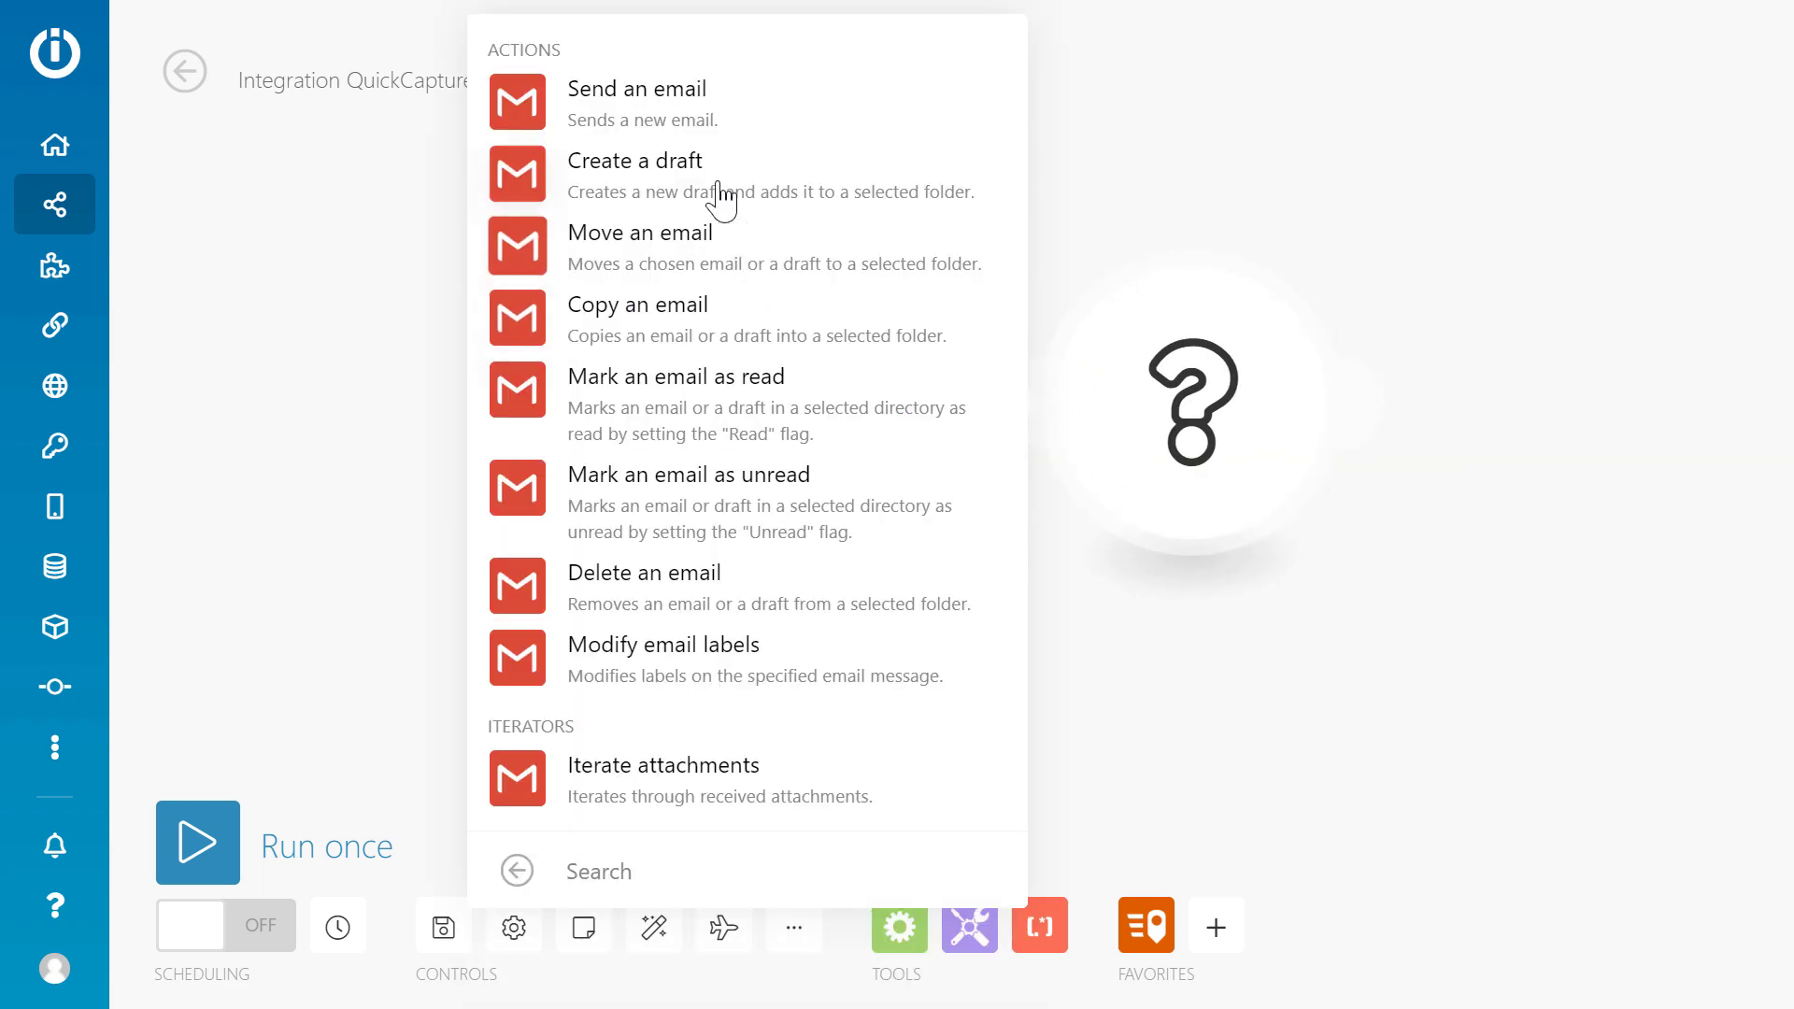
pyautogui.click(739, 114)
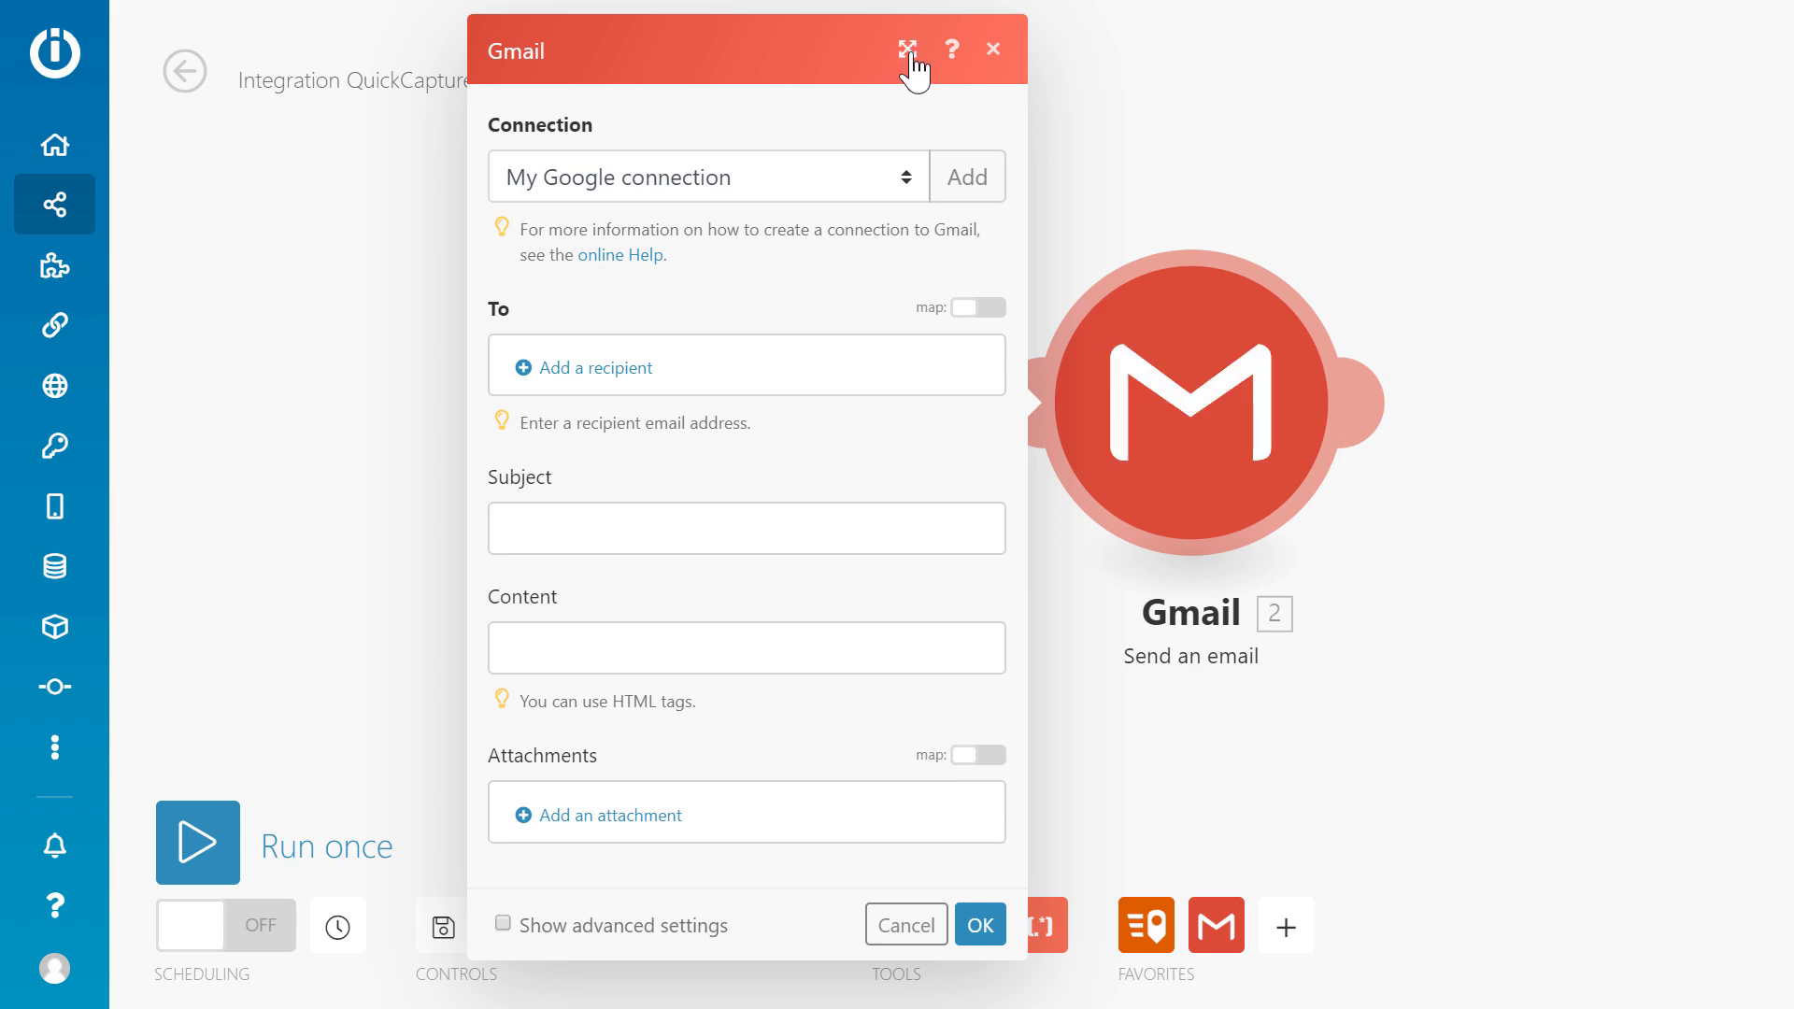
pyautogui.click(907, 51)
pyautogui.click(826, 351)
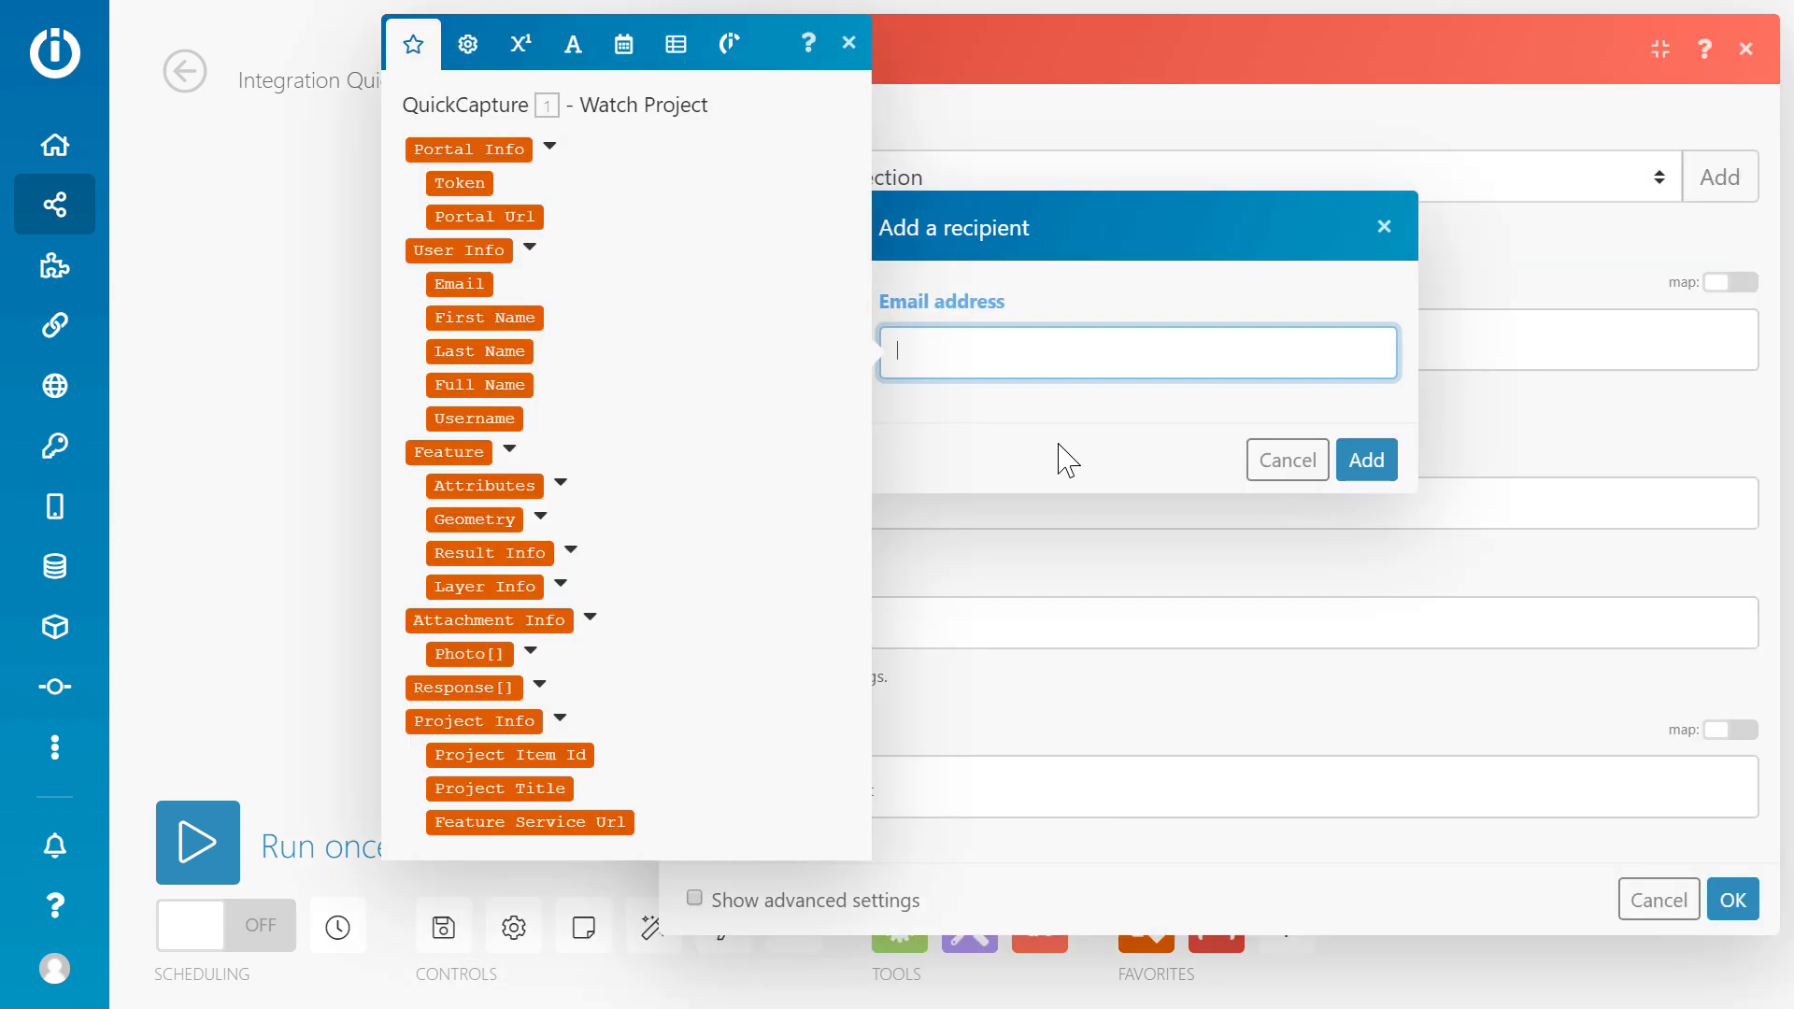
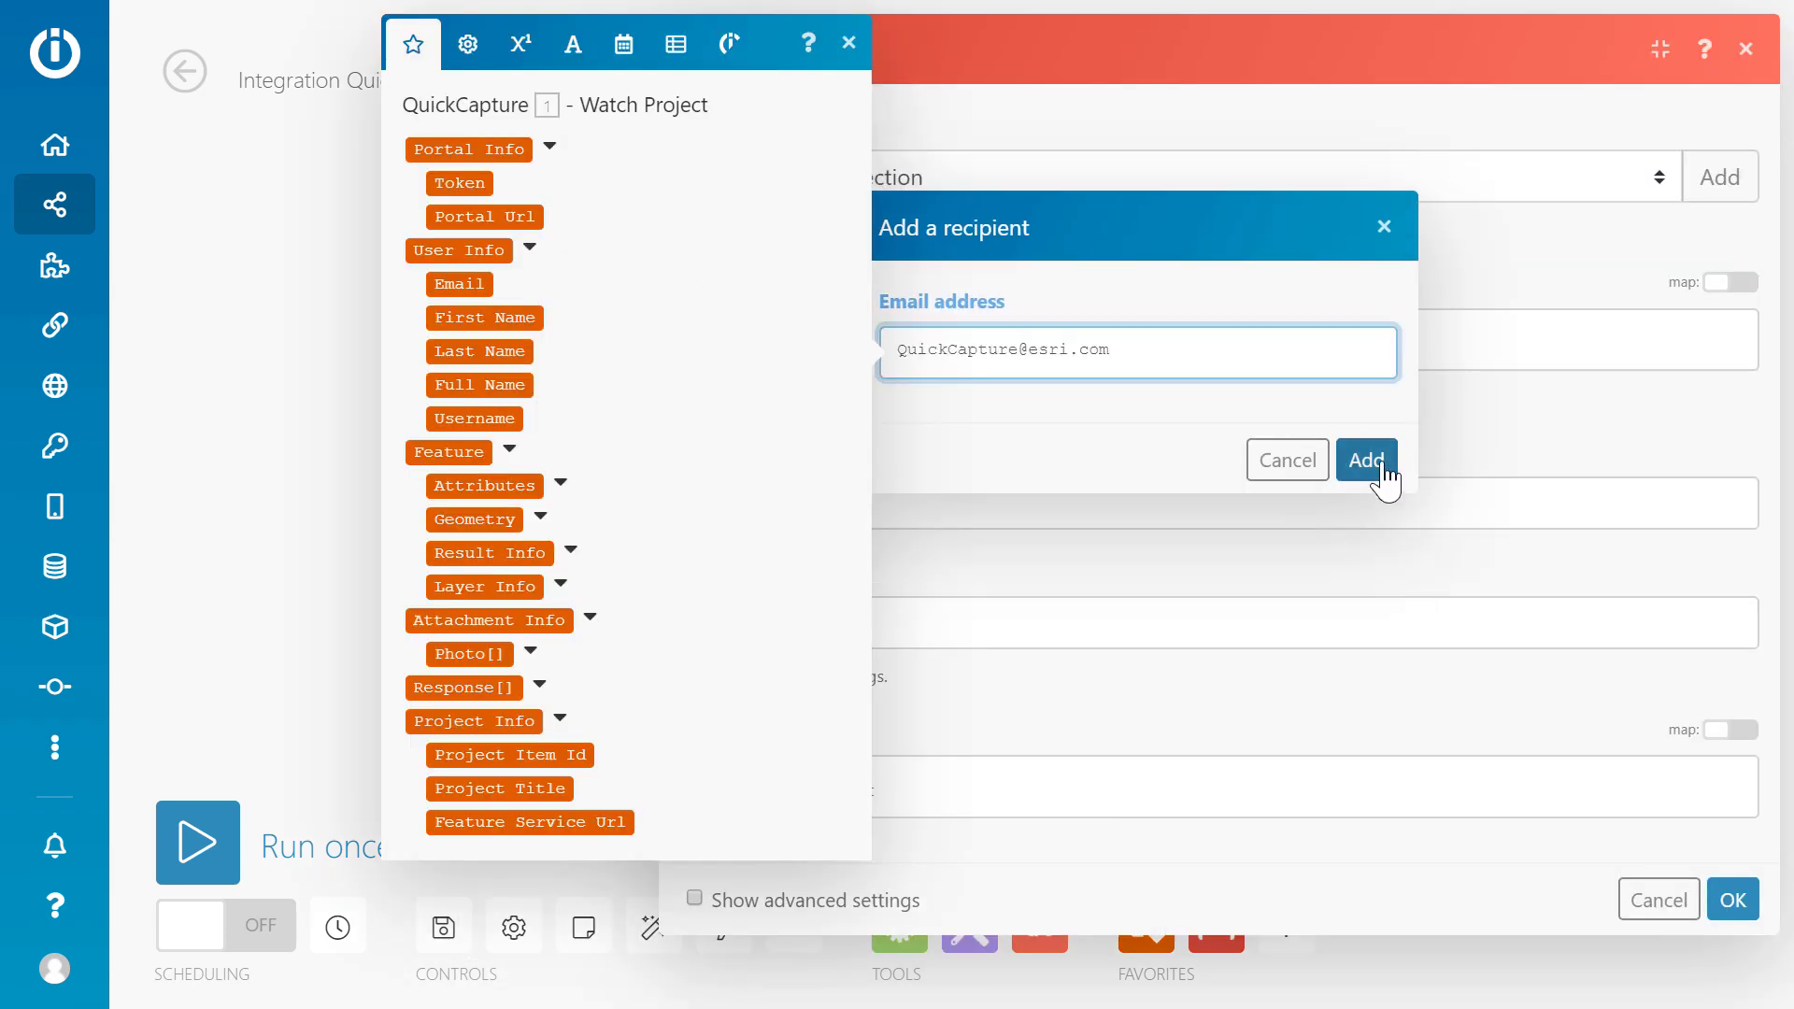
pyautogui.click(1372, 479)
# Set the email subject to 'Road Incident Alert -' followed by the Incident Type.
pyautogui.click(1042, 545)
pyautogui.write('Road Inc')
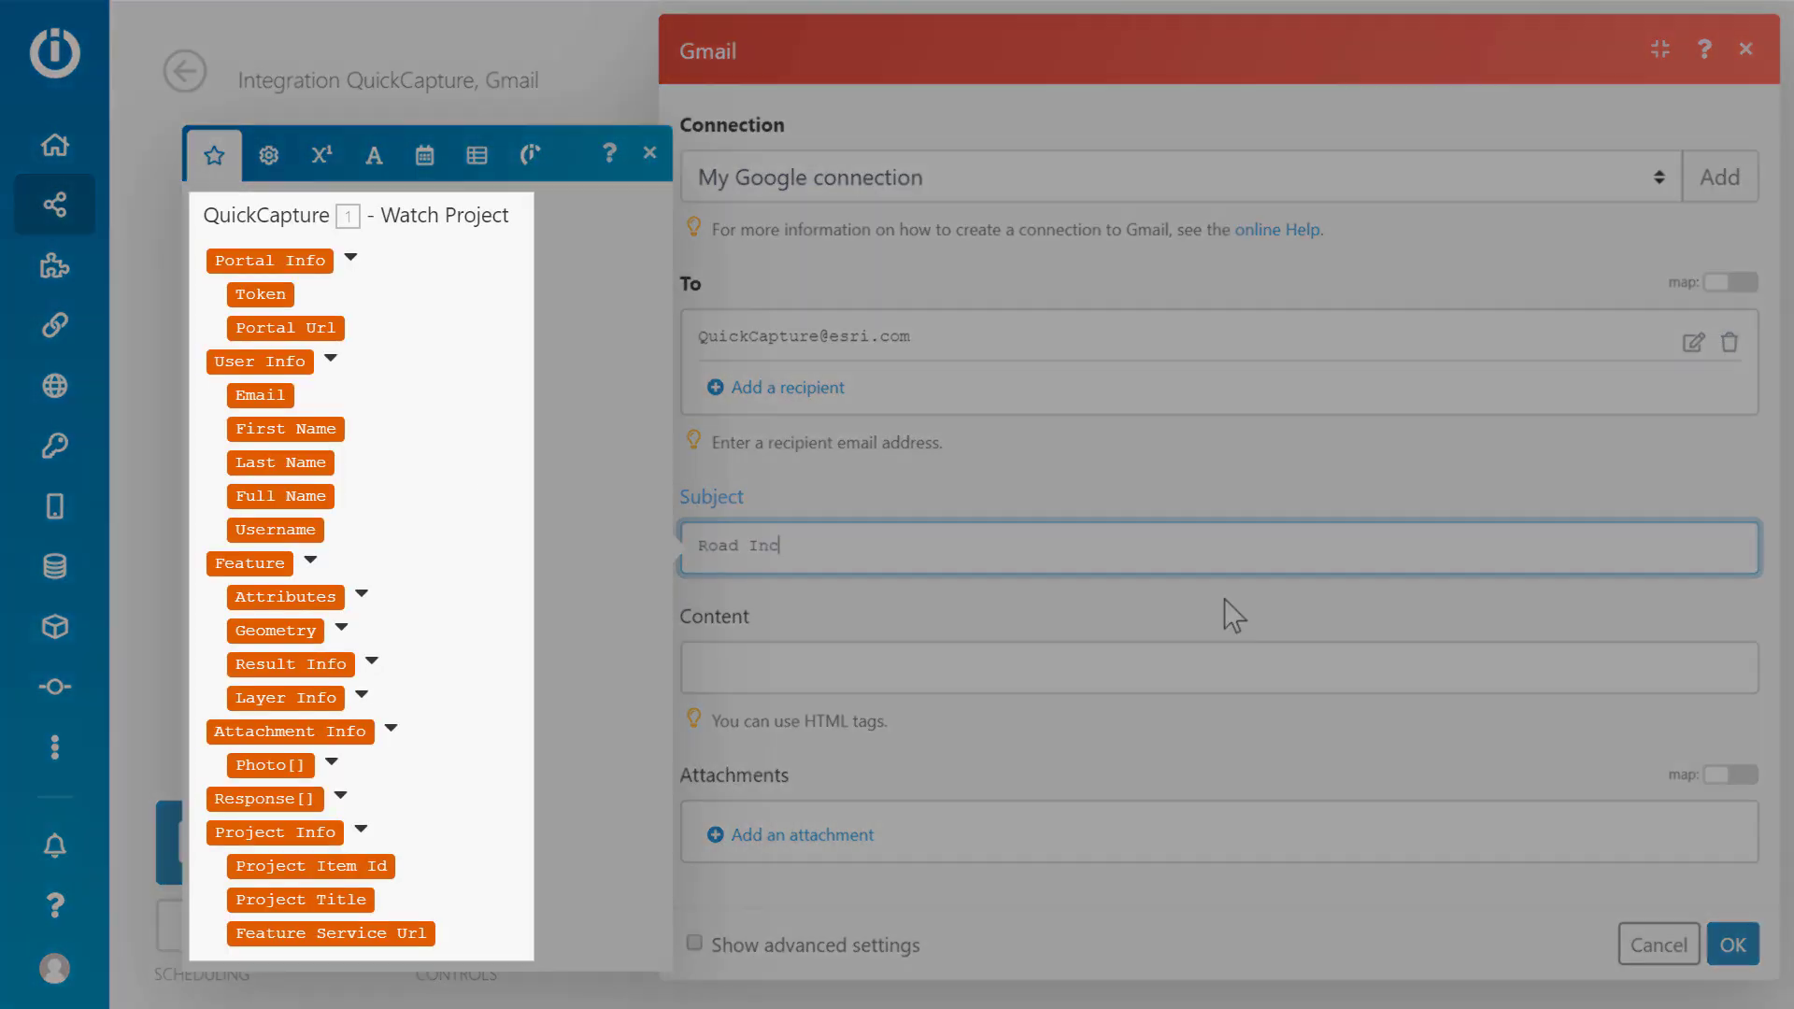
pyautogui.write('ident Alert -')
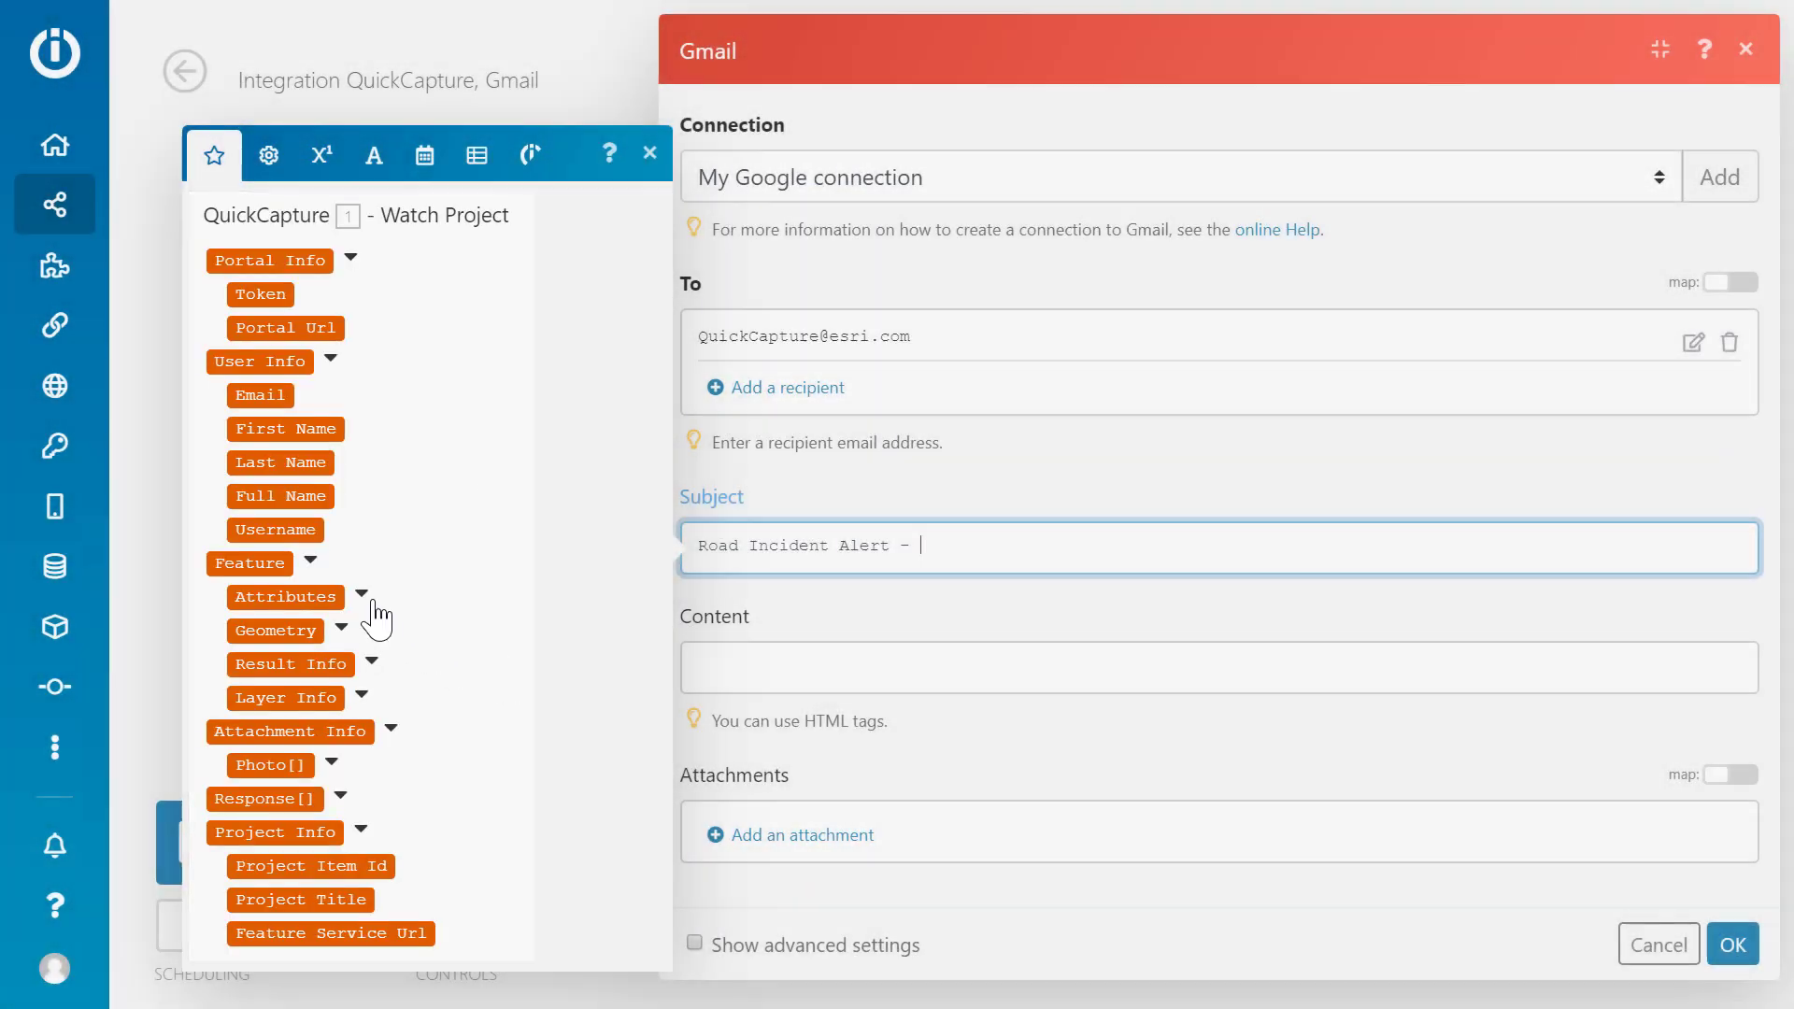
pyautogui.click(361, 594)
pyautogui.click(396, 520)
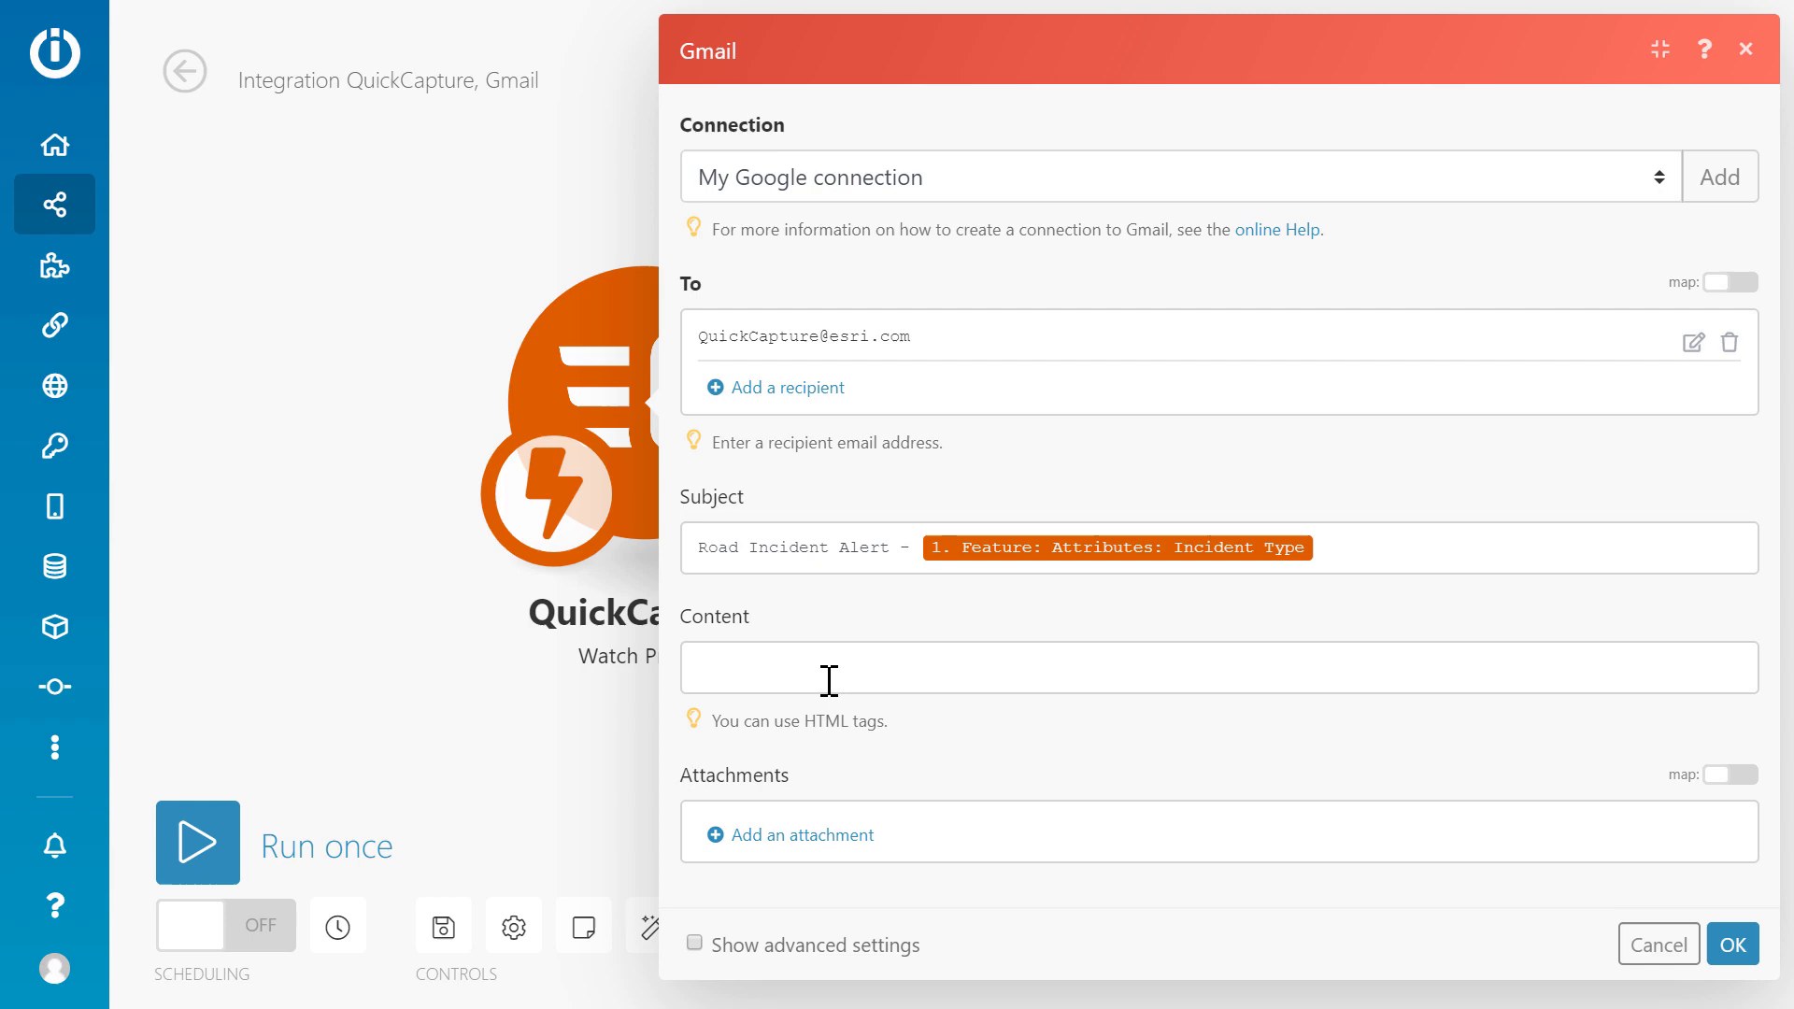
# Write the body labels Incident Type, Reported By and Reported On, separated by <br><br>.
pyautogui.click(829, 680)
pyautogui.write('<strong>Inciden')
pyautogui.write('t Type:<')
pyautogui.write('/strong')
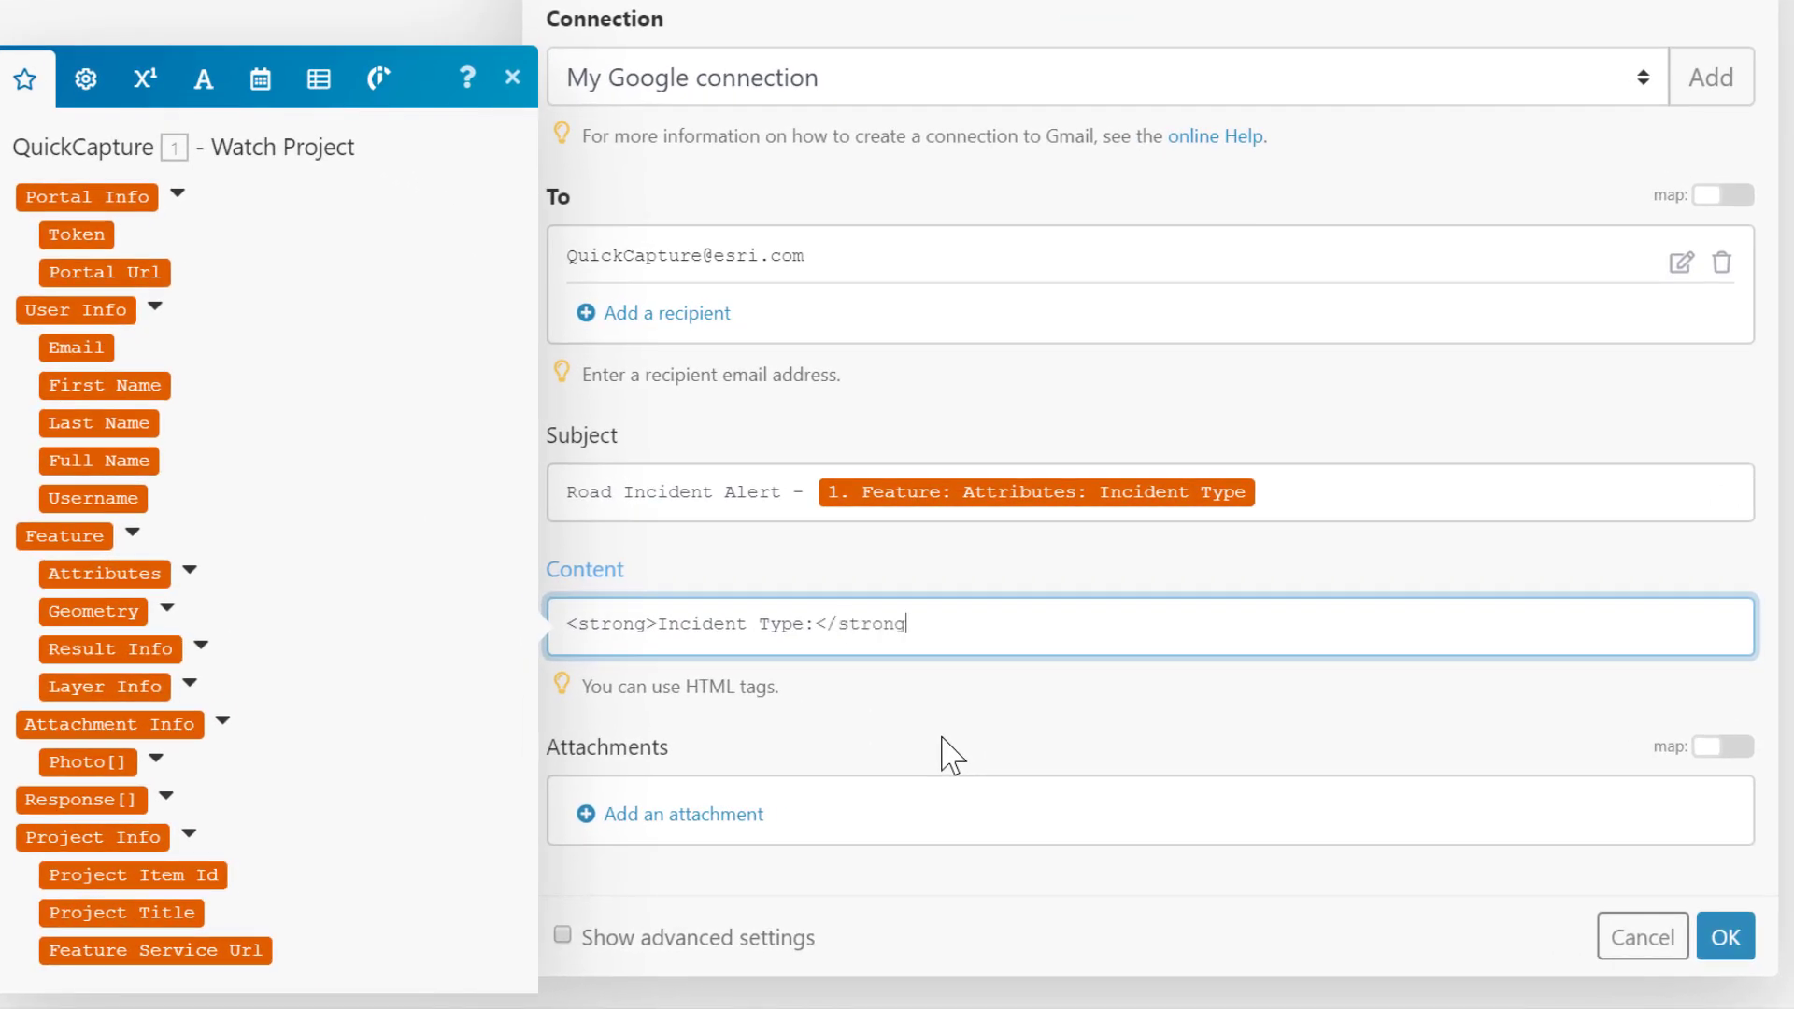
pyautogui.write('>')
pyautogui.press('Return')
pyautogui.write('<br><br>')
pyautogui.press('Return')
pyautogui.write('<strong>Reported By:<')
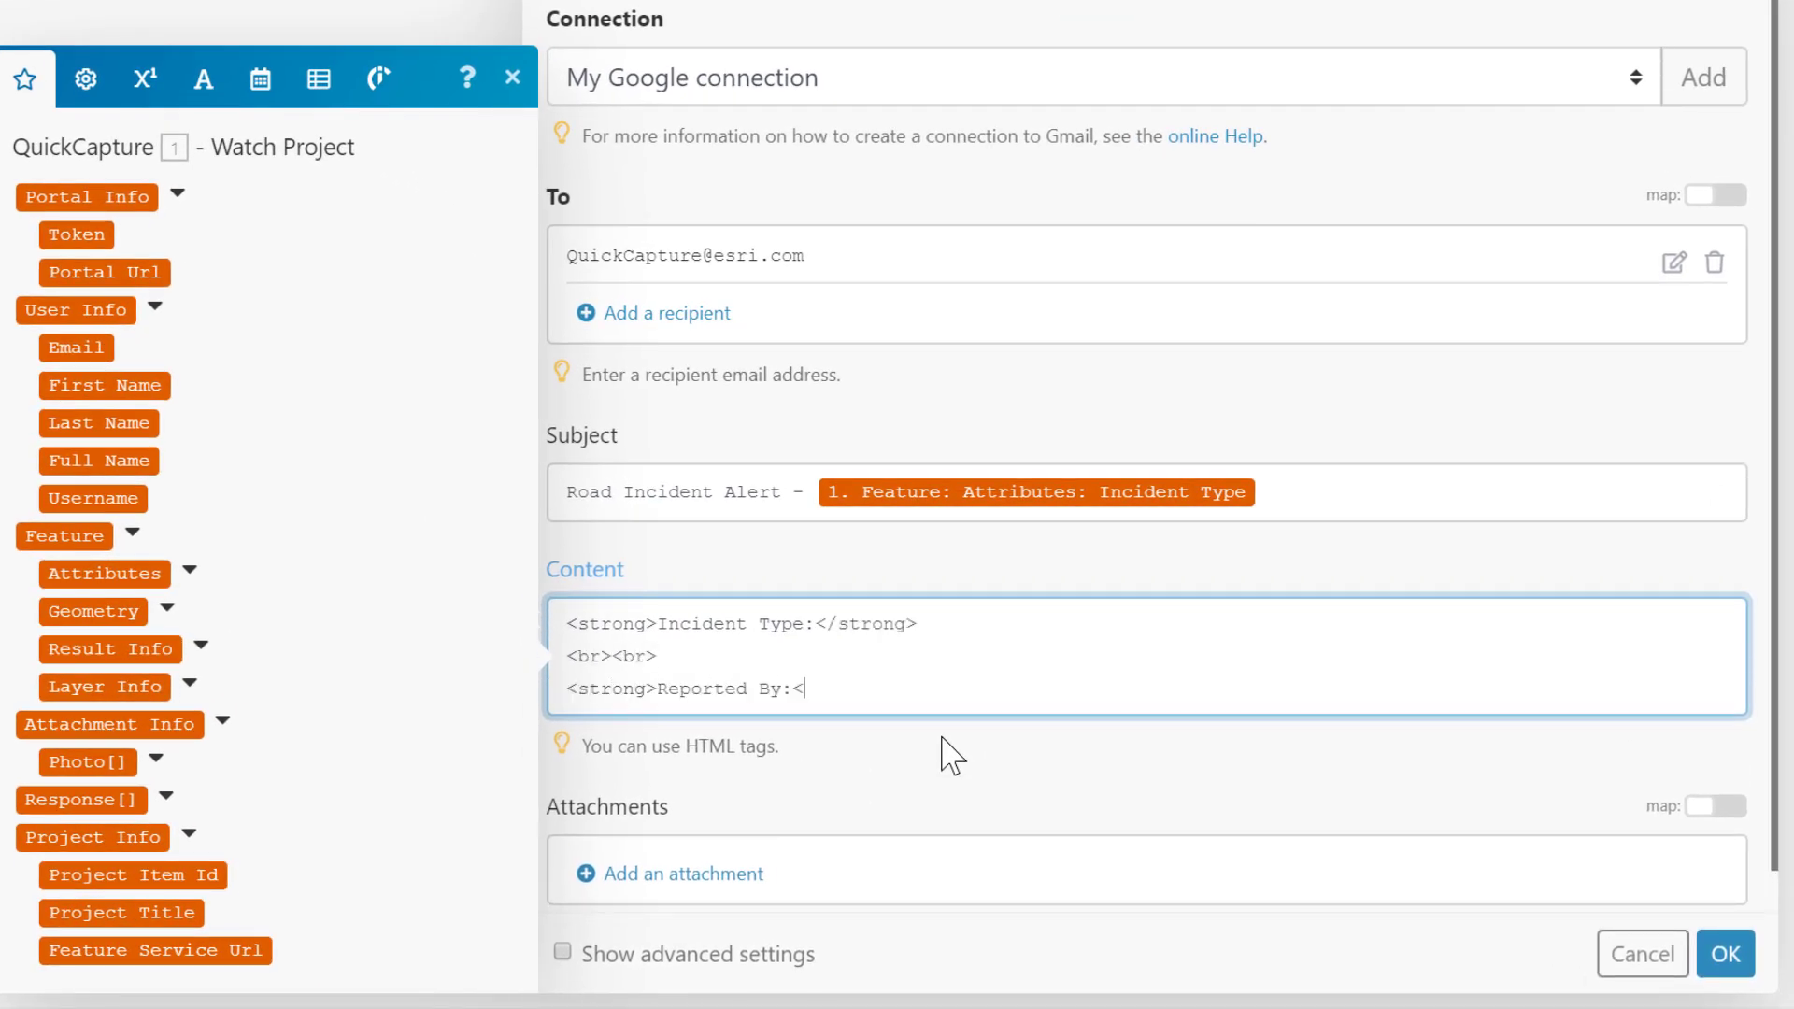
pyautogui.write('/strong>')
pyautogui.press('Return')
pyautogui.write('<br><br>')
pyautogui.press('Return')
pyautogui.write('<strong>Reported On')
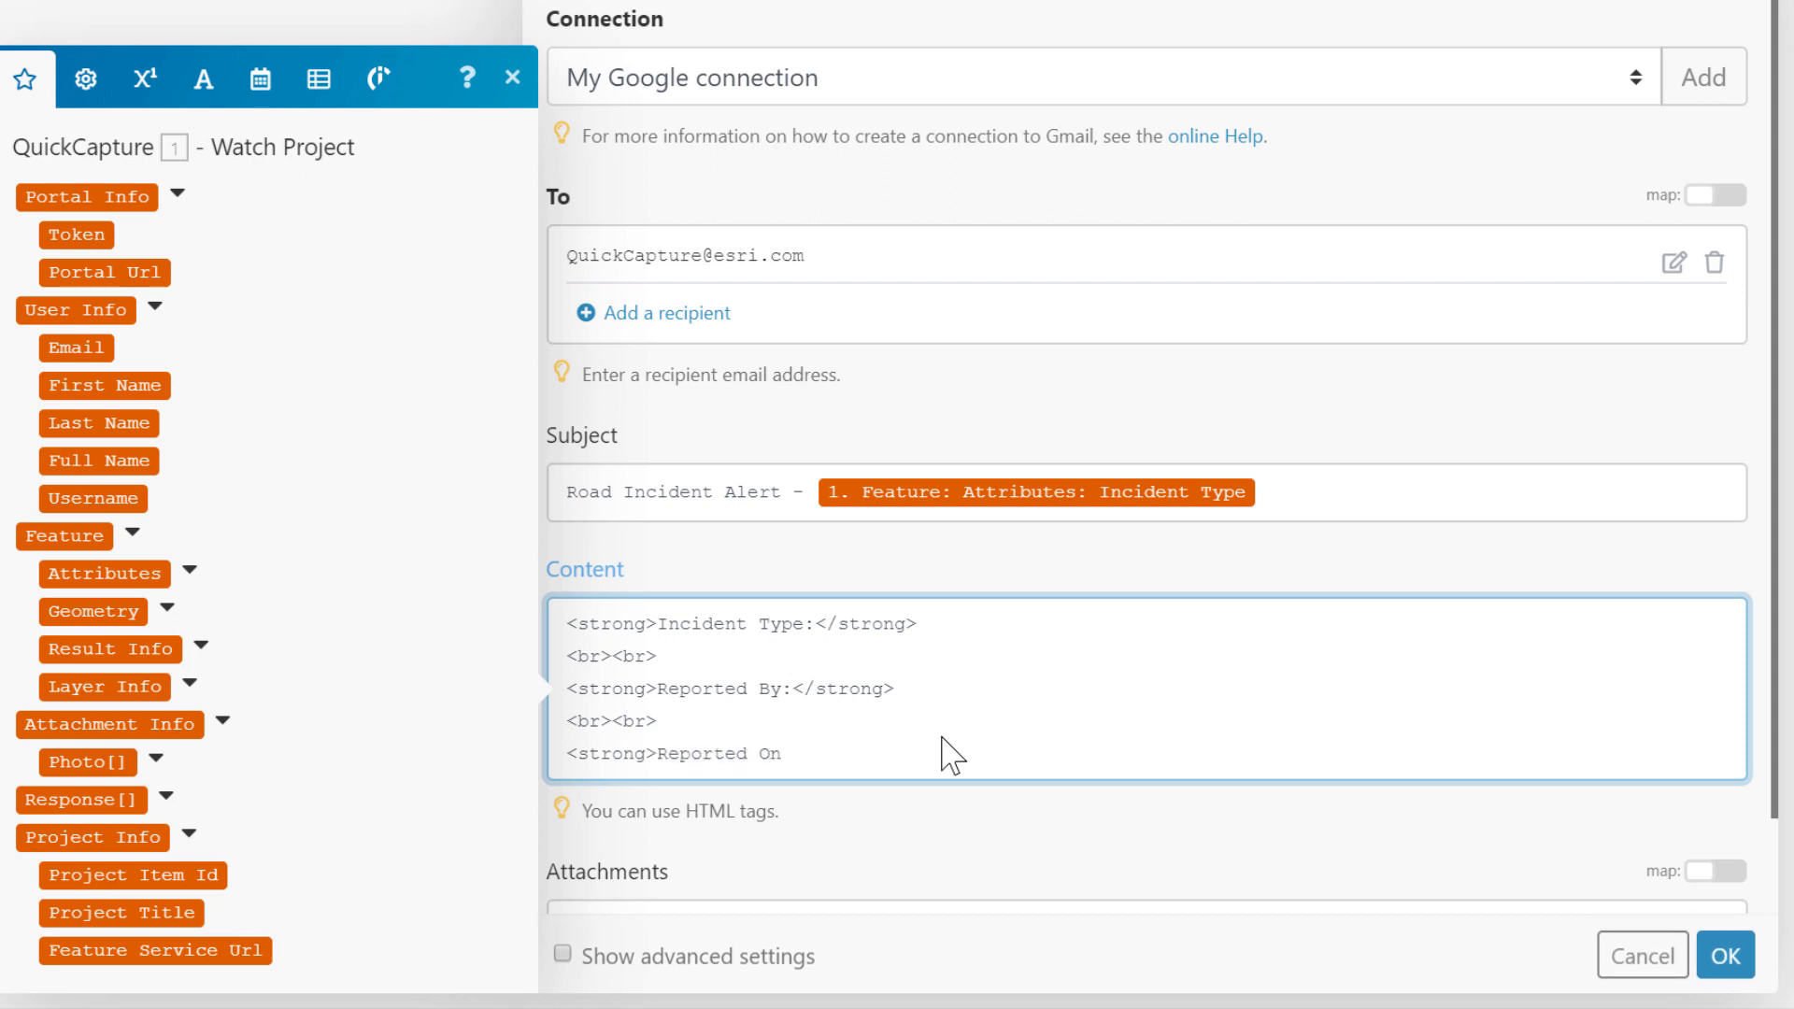
pyautogui.write(':</strong>')
# Map Incident Type, Full Name and formatDate(Reported On; MM/DD/YYYY hh:mm A) into the body, and apply.
pyautogui.click(190, 570)
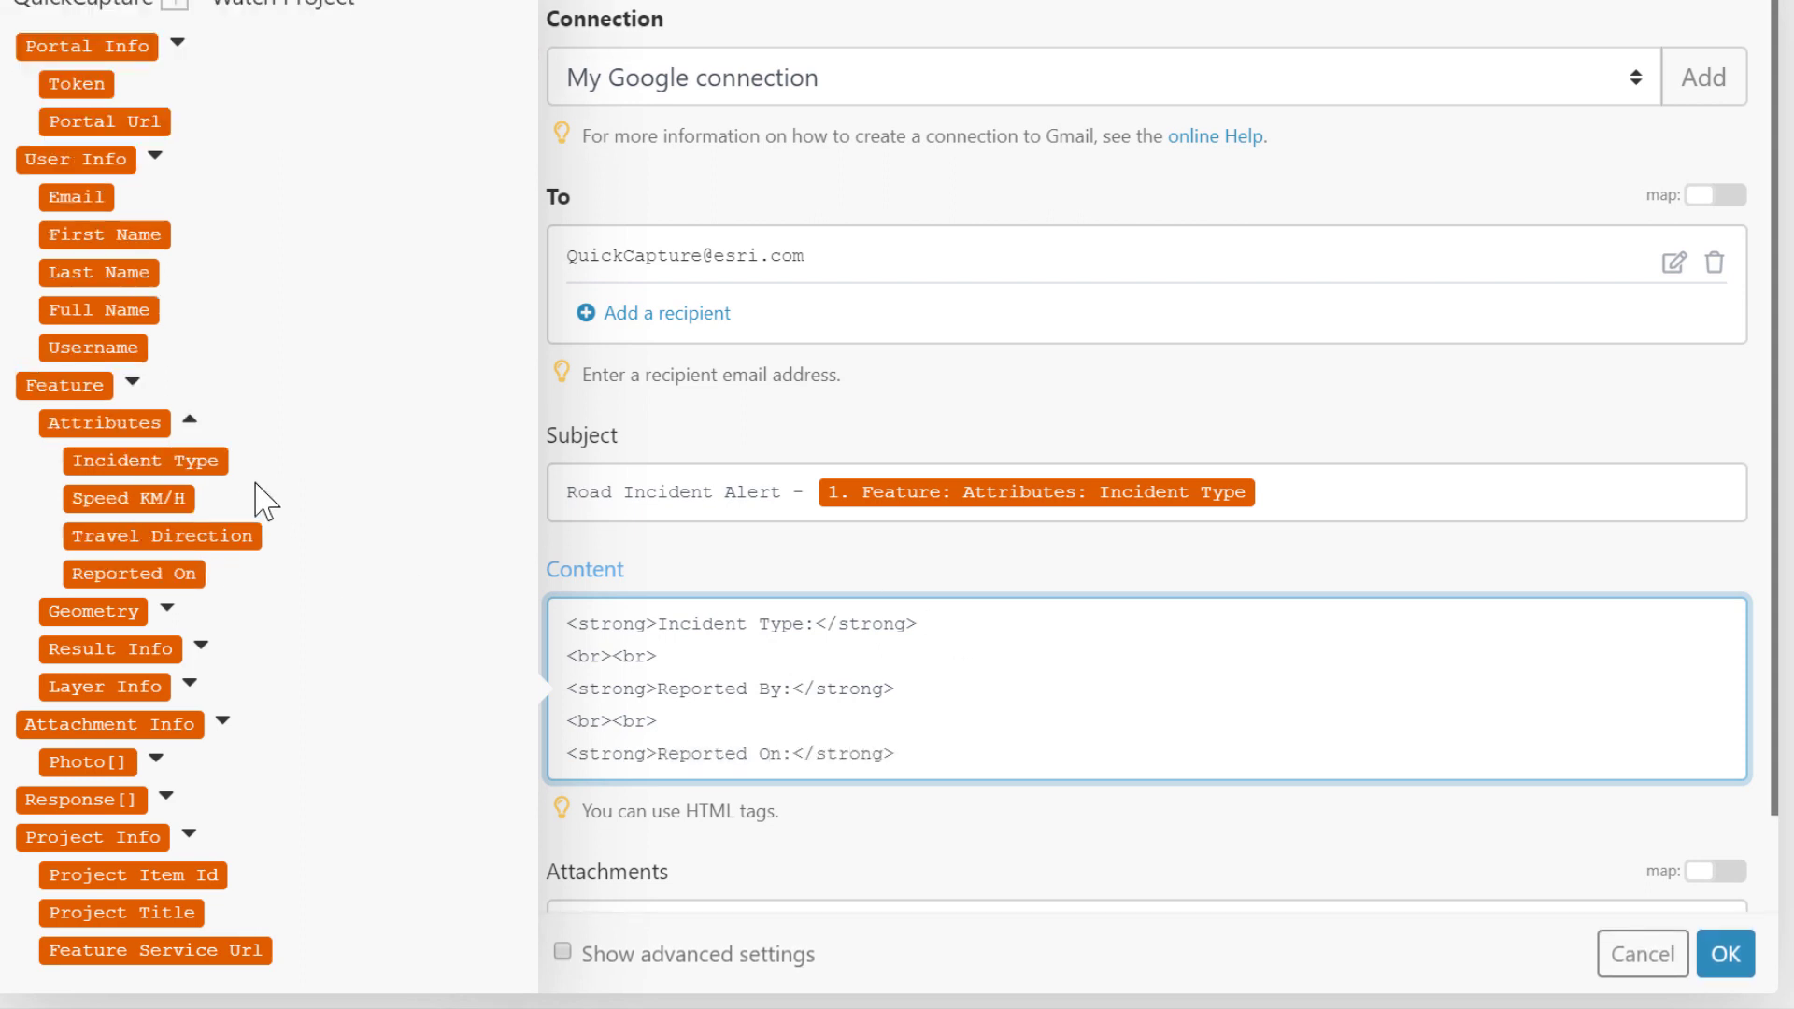
pyautogui.click(201, 460)
pyautogui.click(925, 694)
pyautogui.click(156, 311)
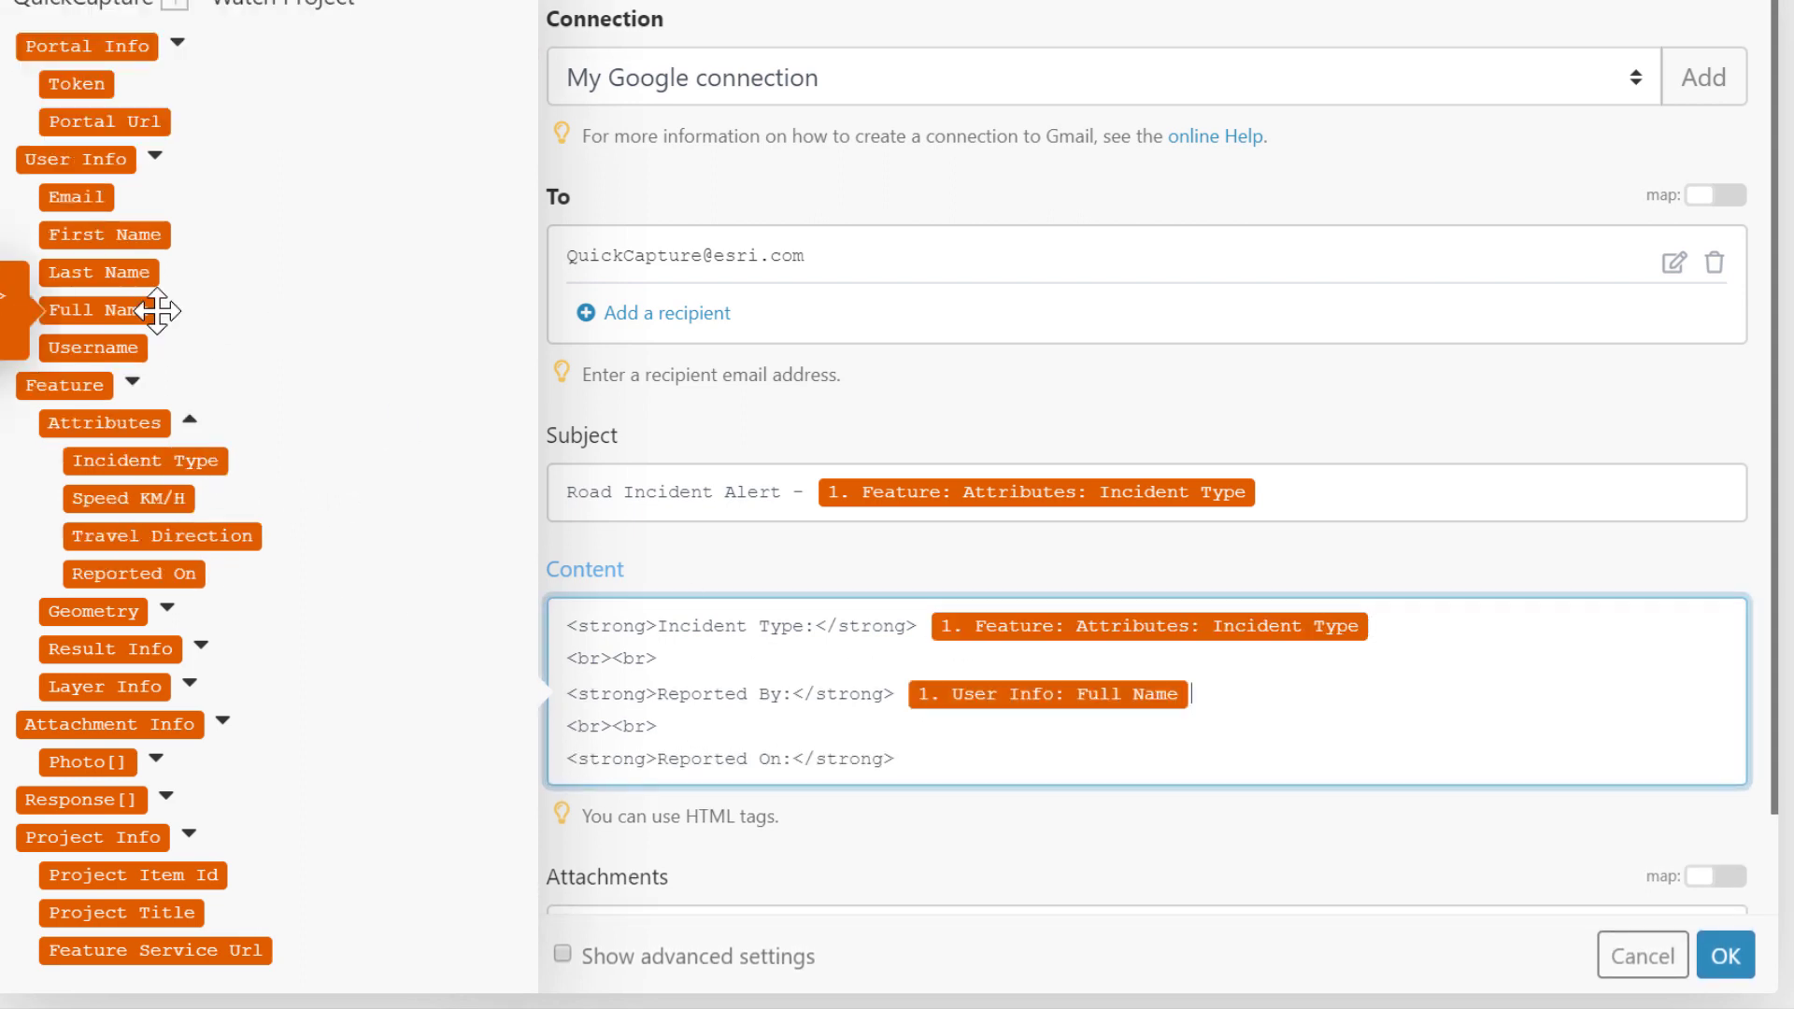
pyautogui.click(916, 762)
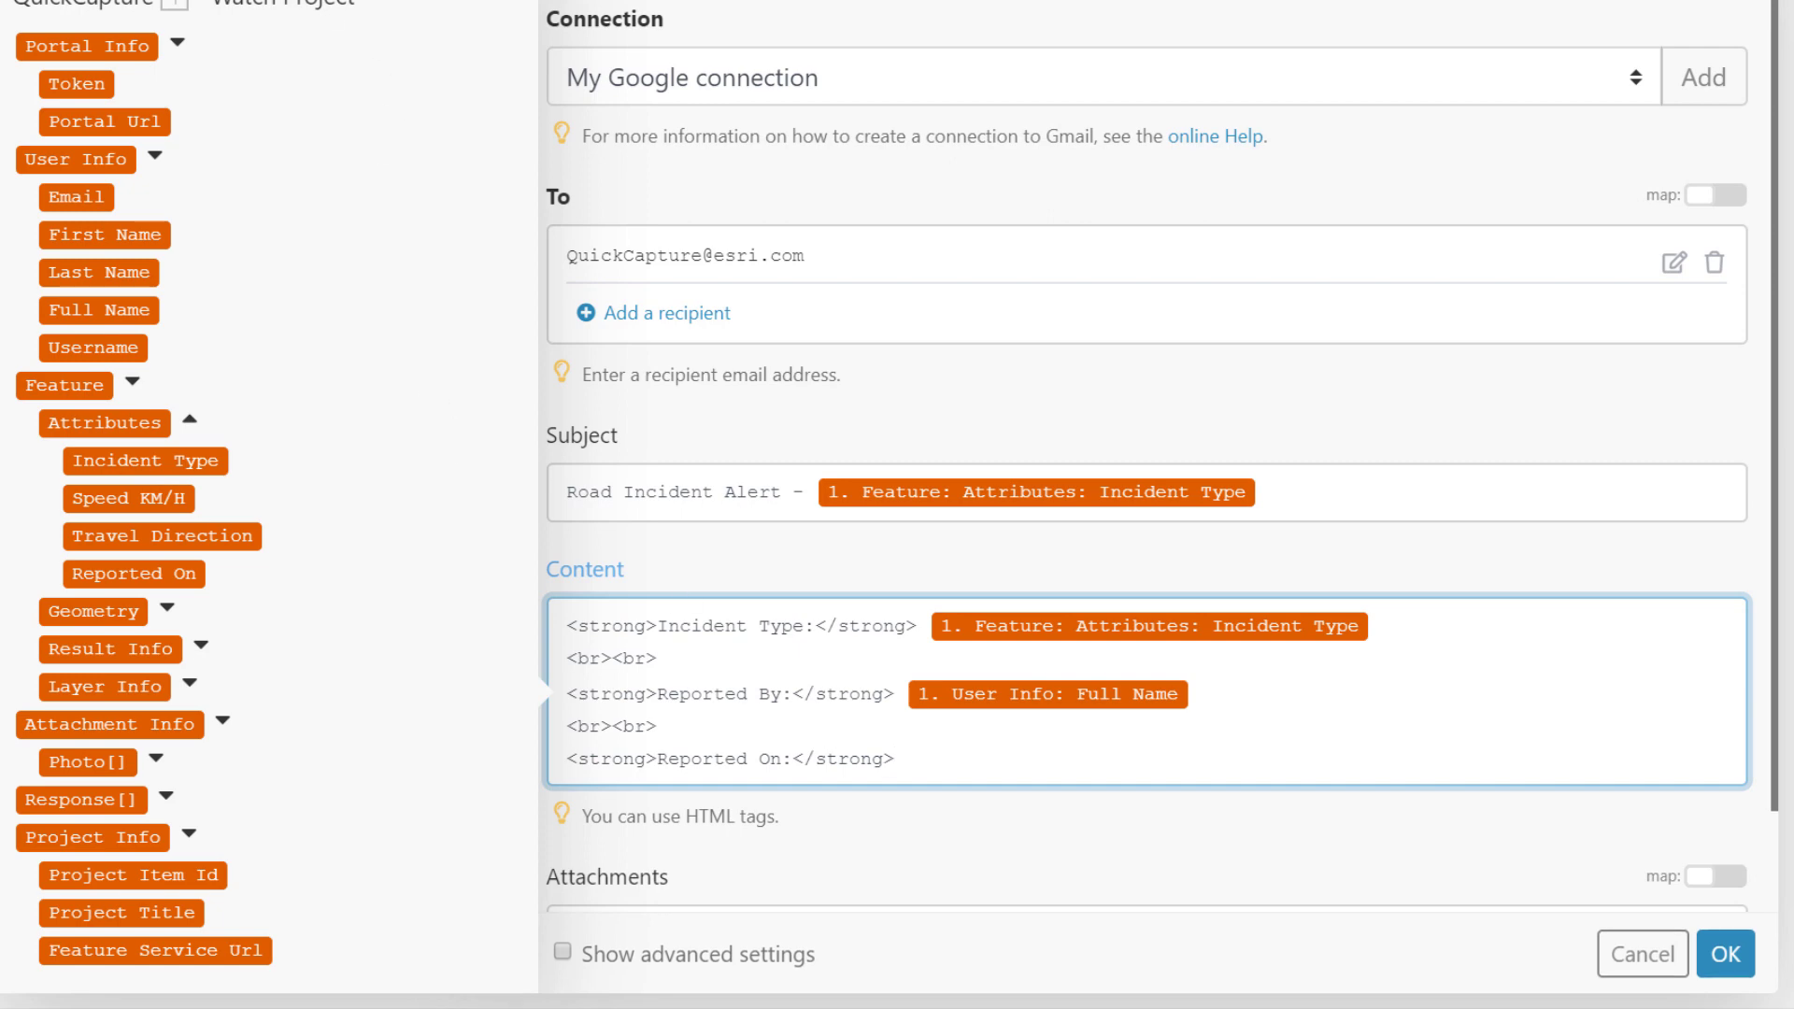
pyautogui.click(259, 496)
pyautogui.click(186, 880)
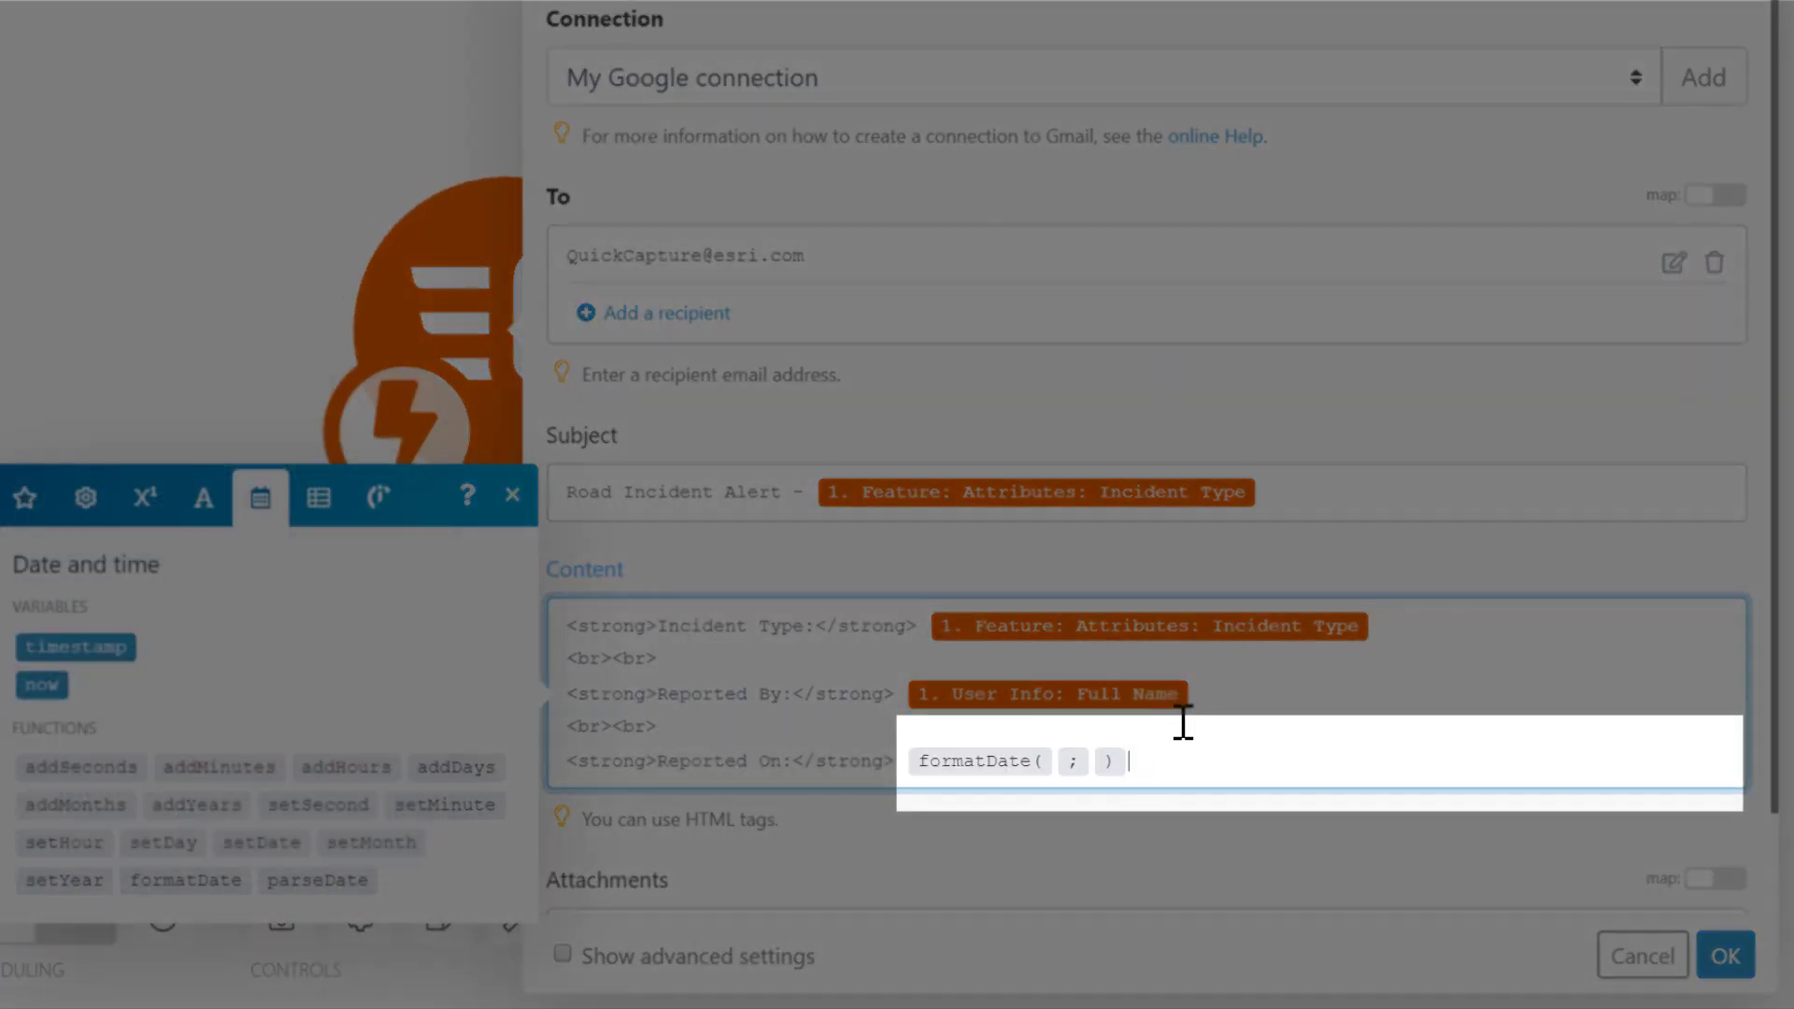
pyautogui.click(24, 496)
pyautogui.click(182, 574)
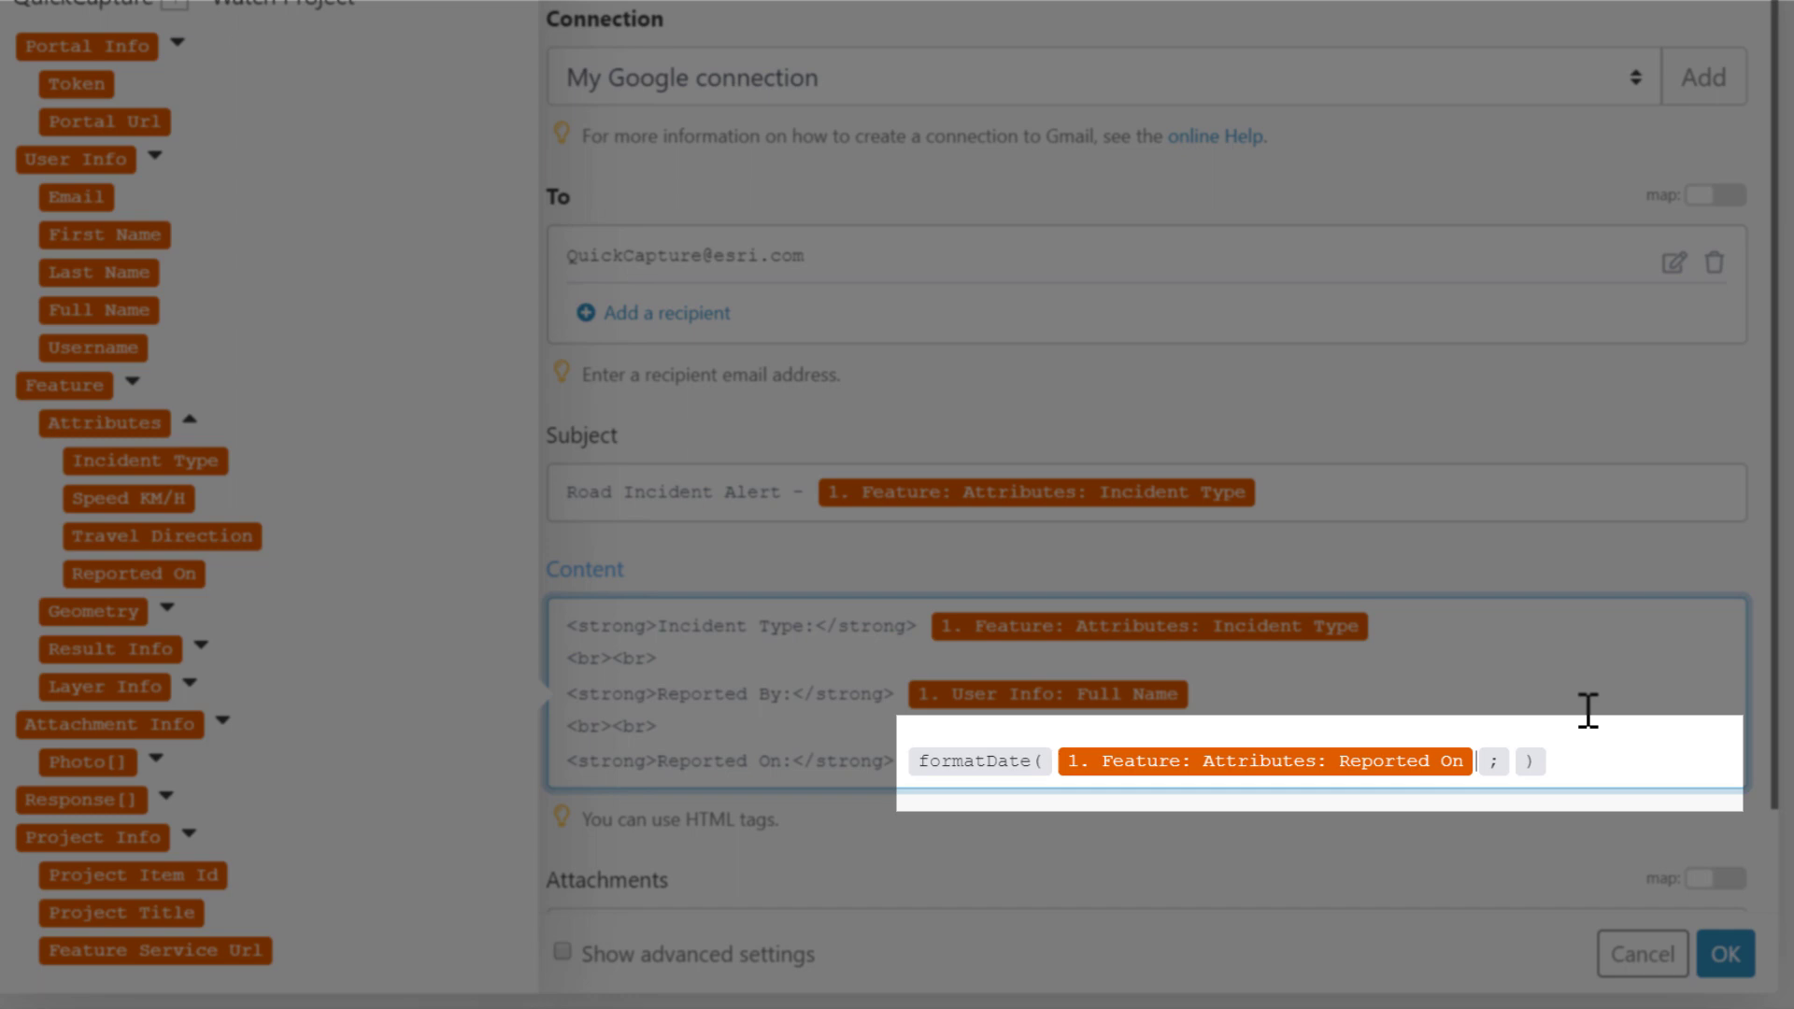
pyautogui.write('MM/DD/YYYY')
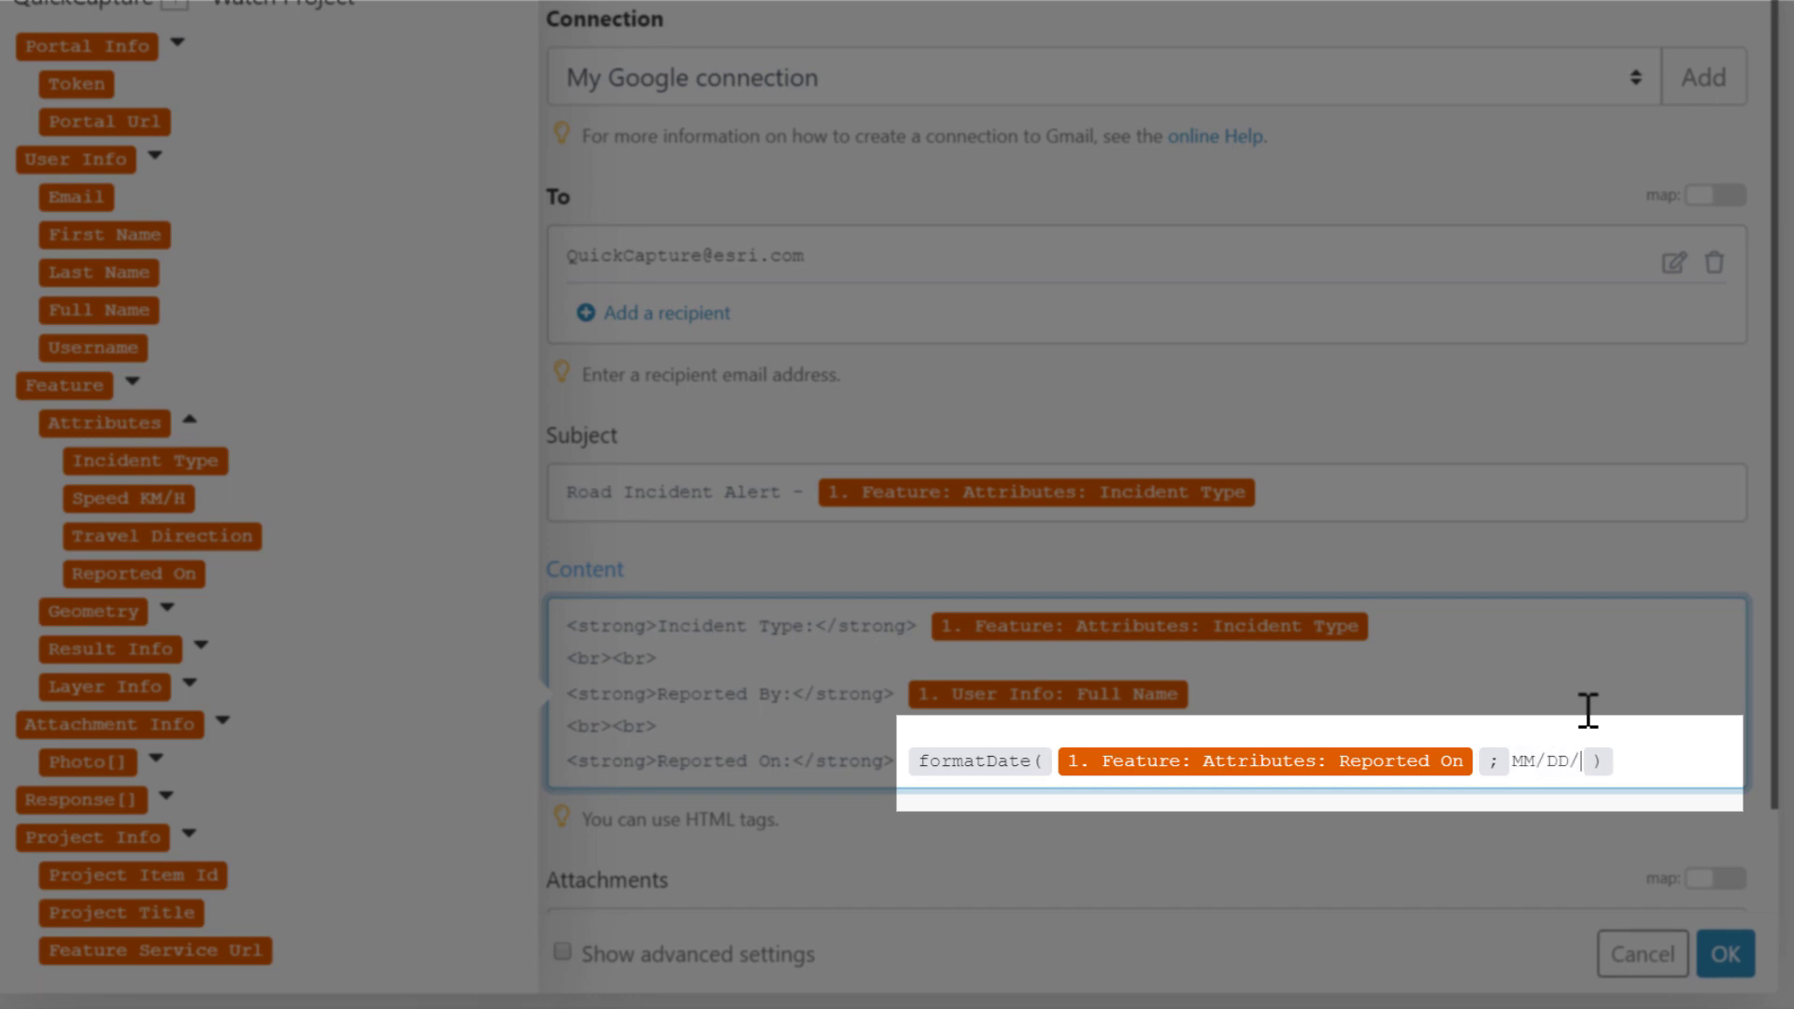
pyautogui.write(' hh:mm A')
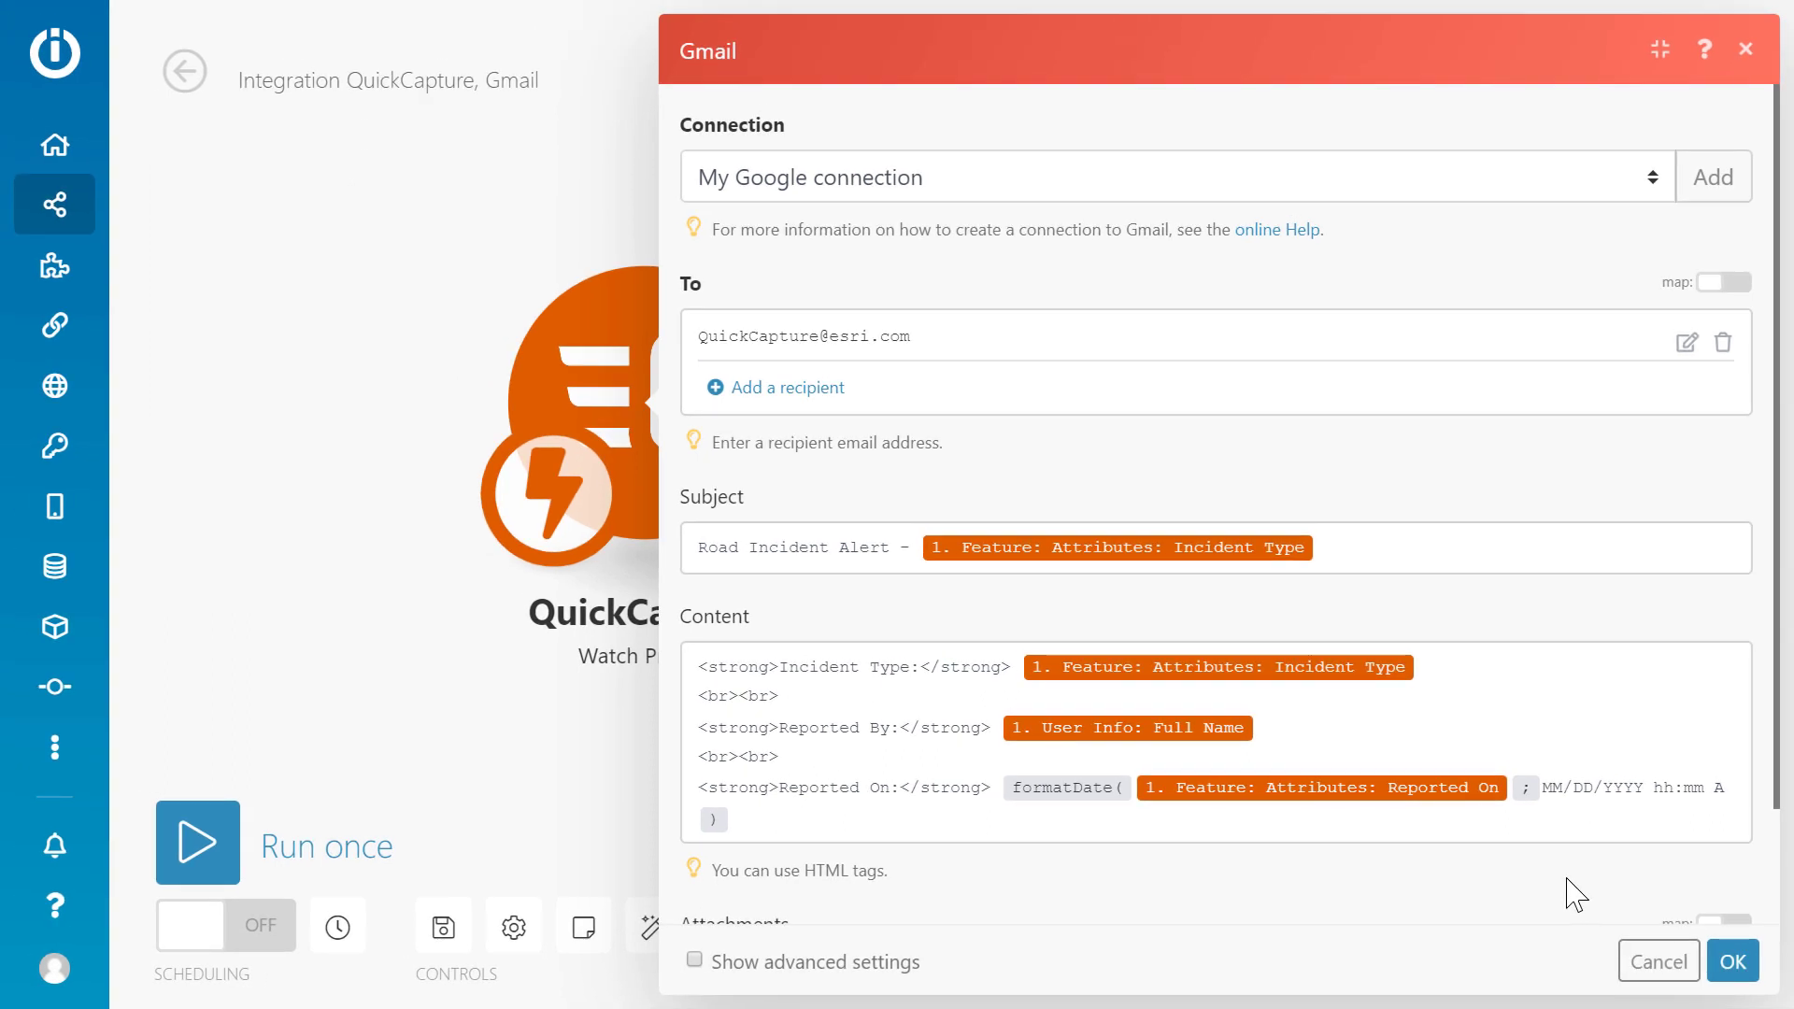
pyautogui.click(1733, 967)
# Auto-align the modules, rename the scenario 'Road Incident Email Notification' and save it.
pyautogui.click(653, 927)
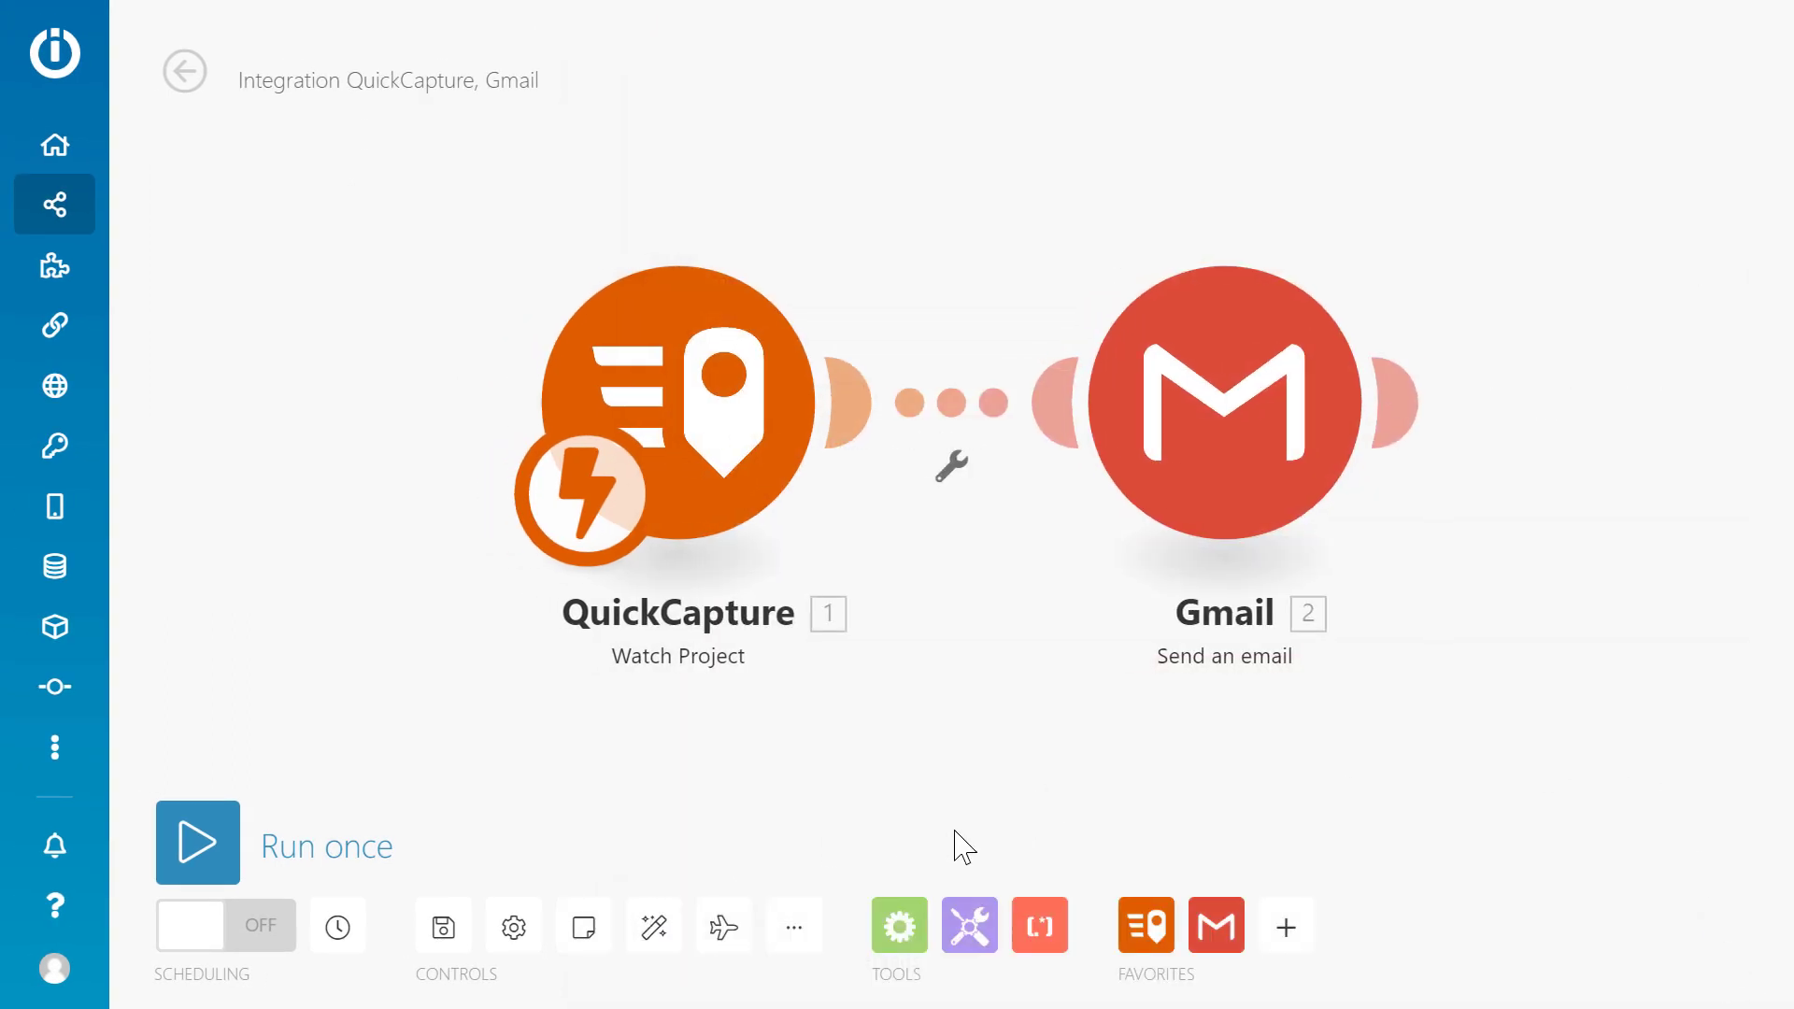
pyautogui.click(384, 84)
pyautogui.write('Road Incid')
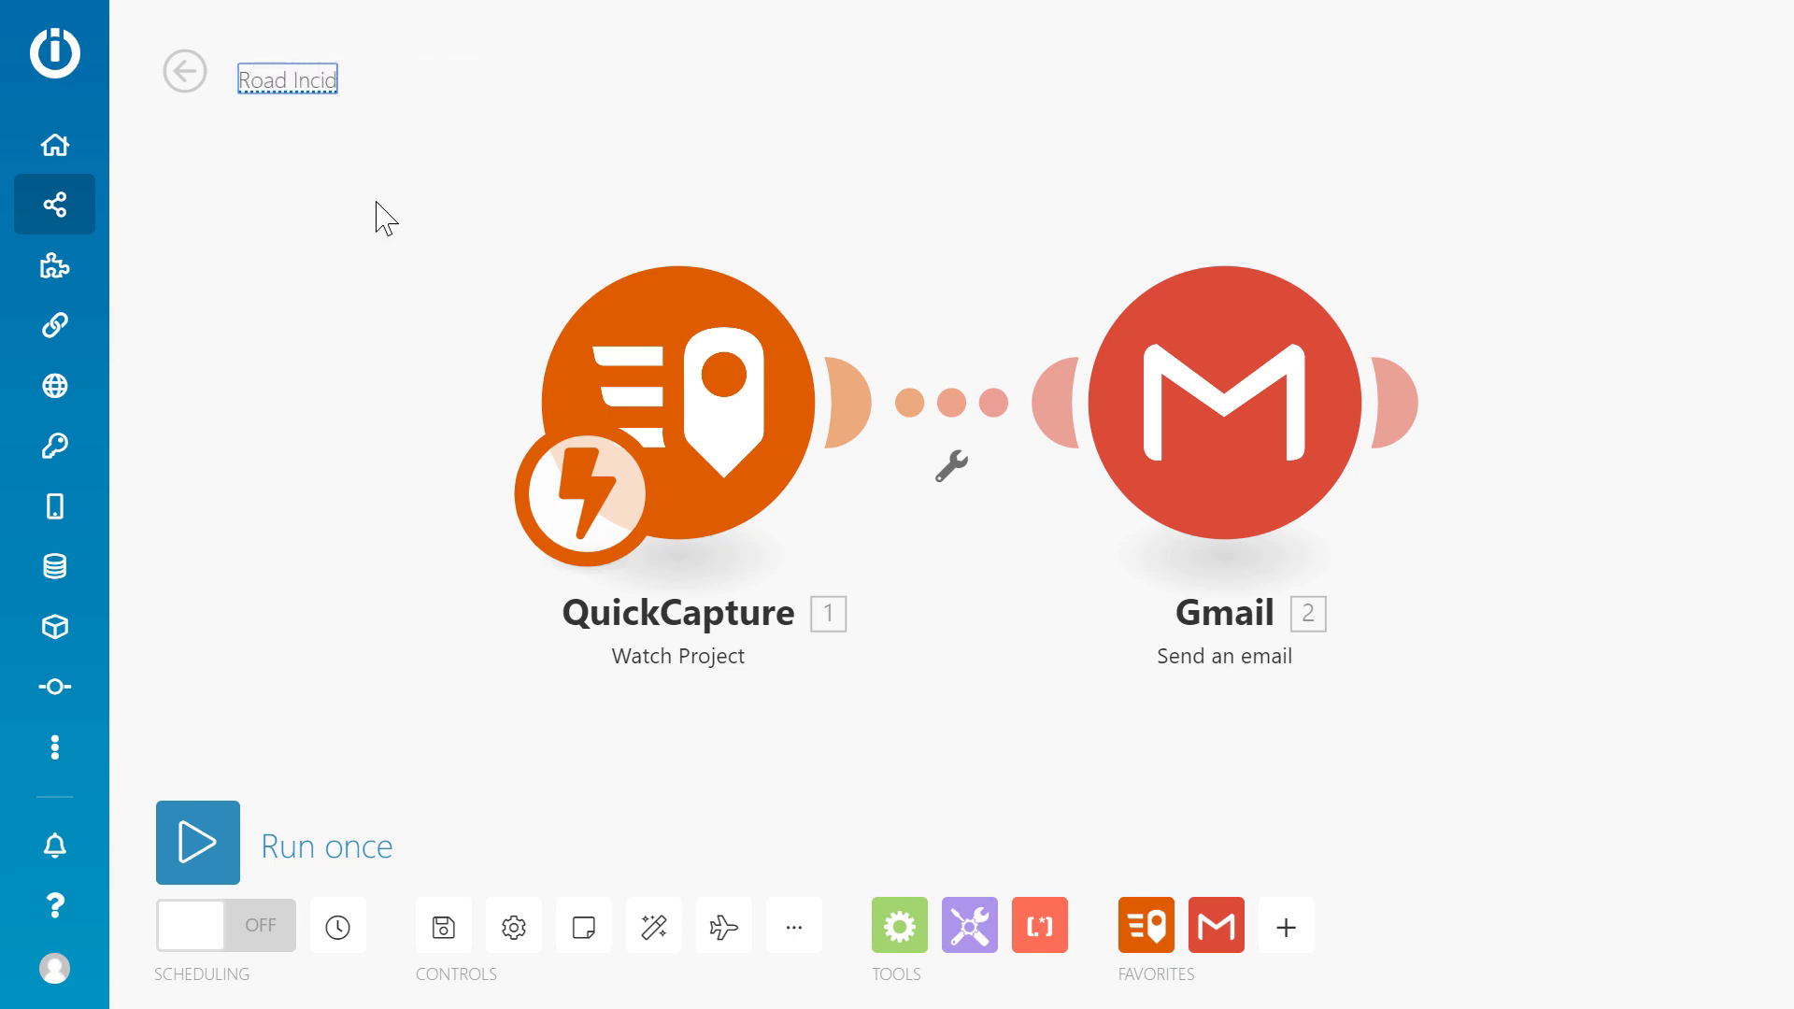
pyautogui.write('ent Email Notification')
pyautogui.press('Return')
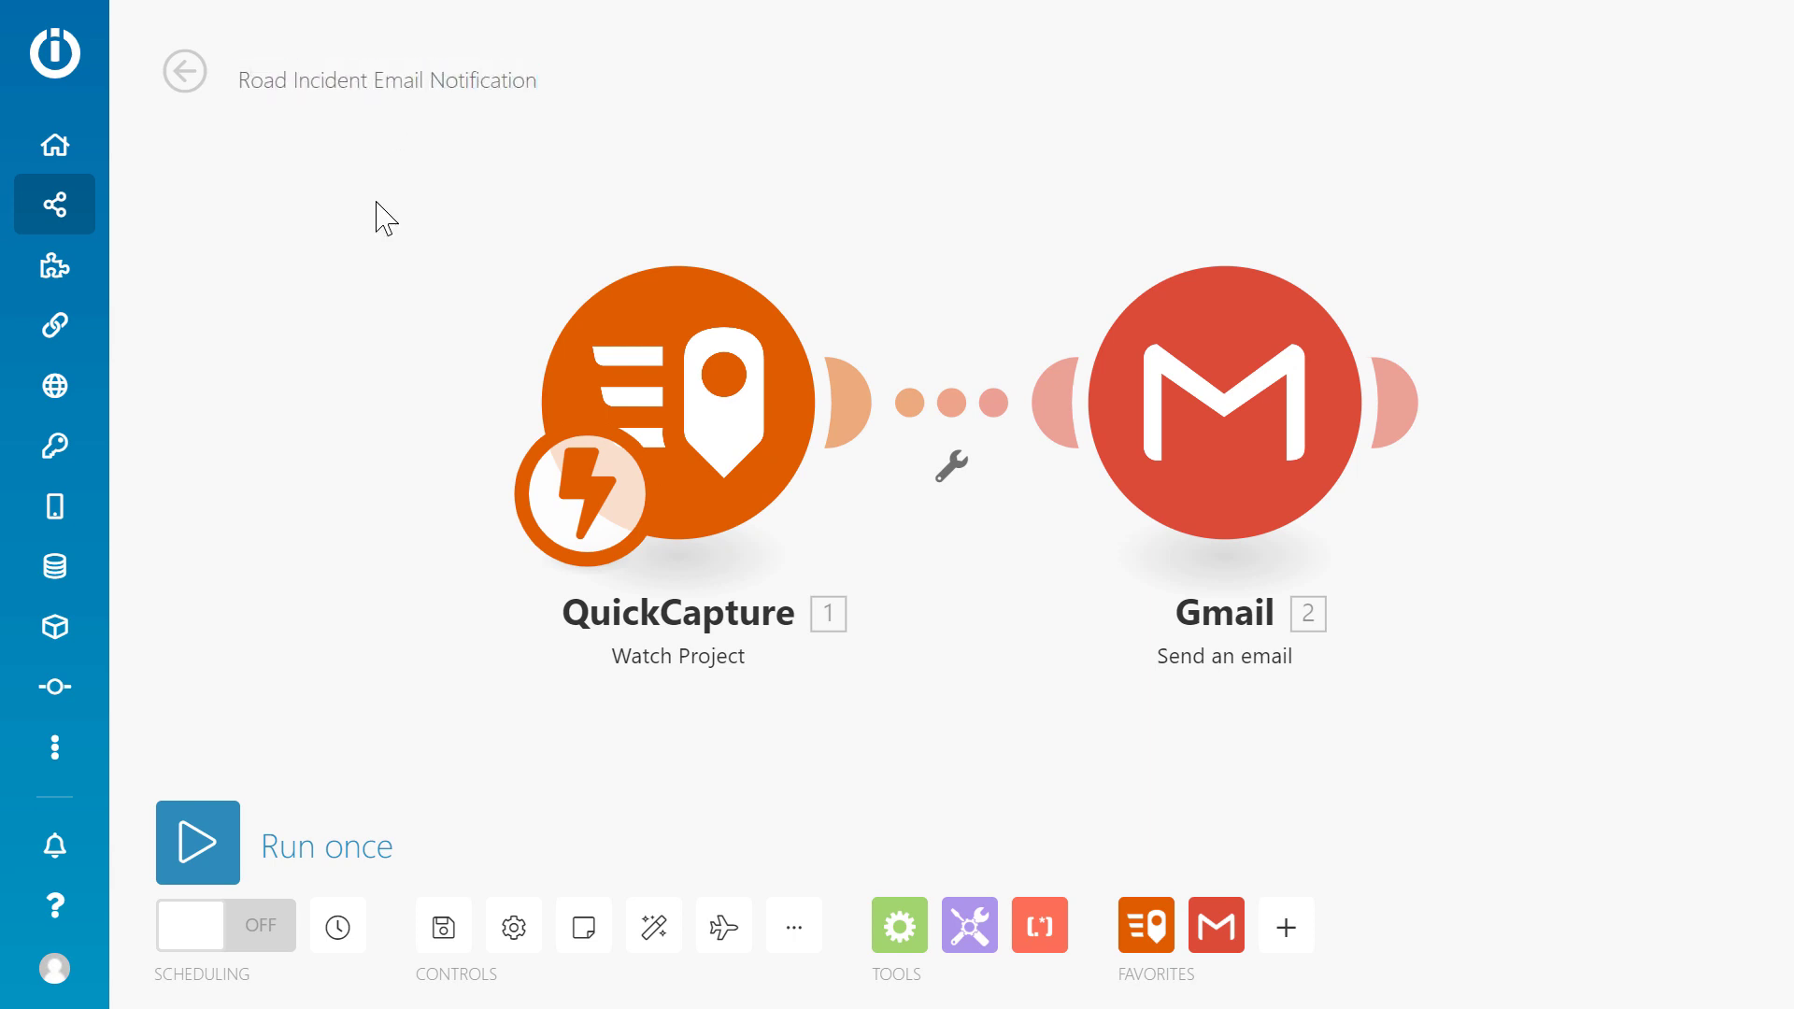
pyautogui.click(452, 928)
# Add a 'Vehicle Accident' filter where Incident Type equals Vehicle Accident, then run the scenario once.
pyautogui.click(953, 466)
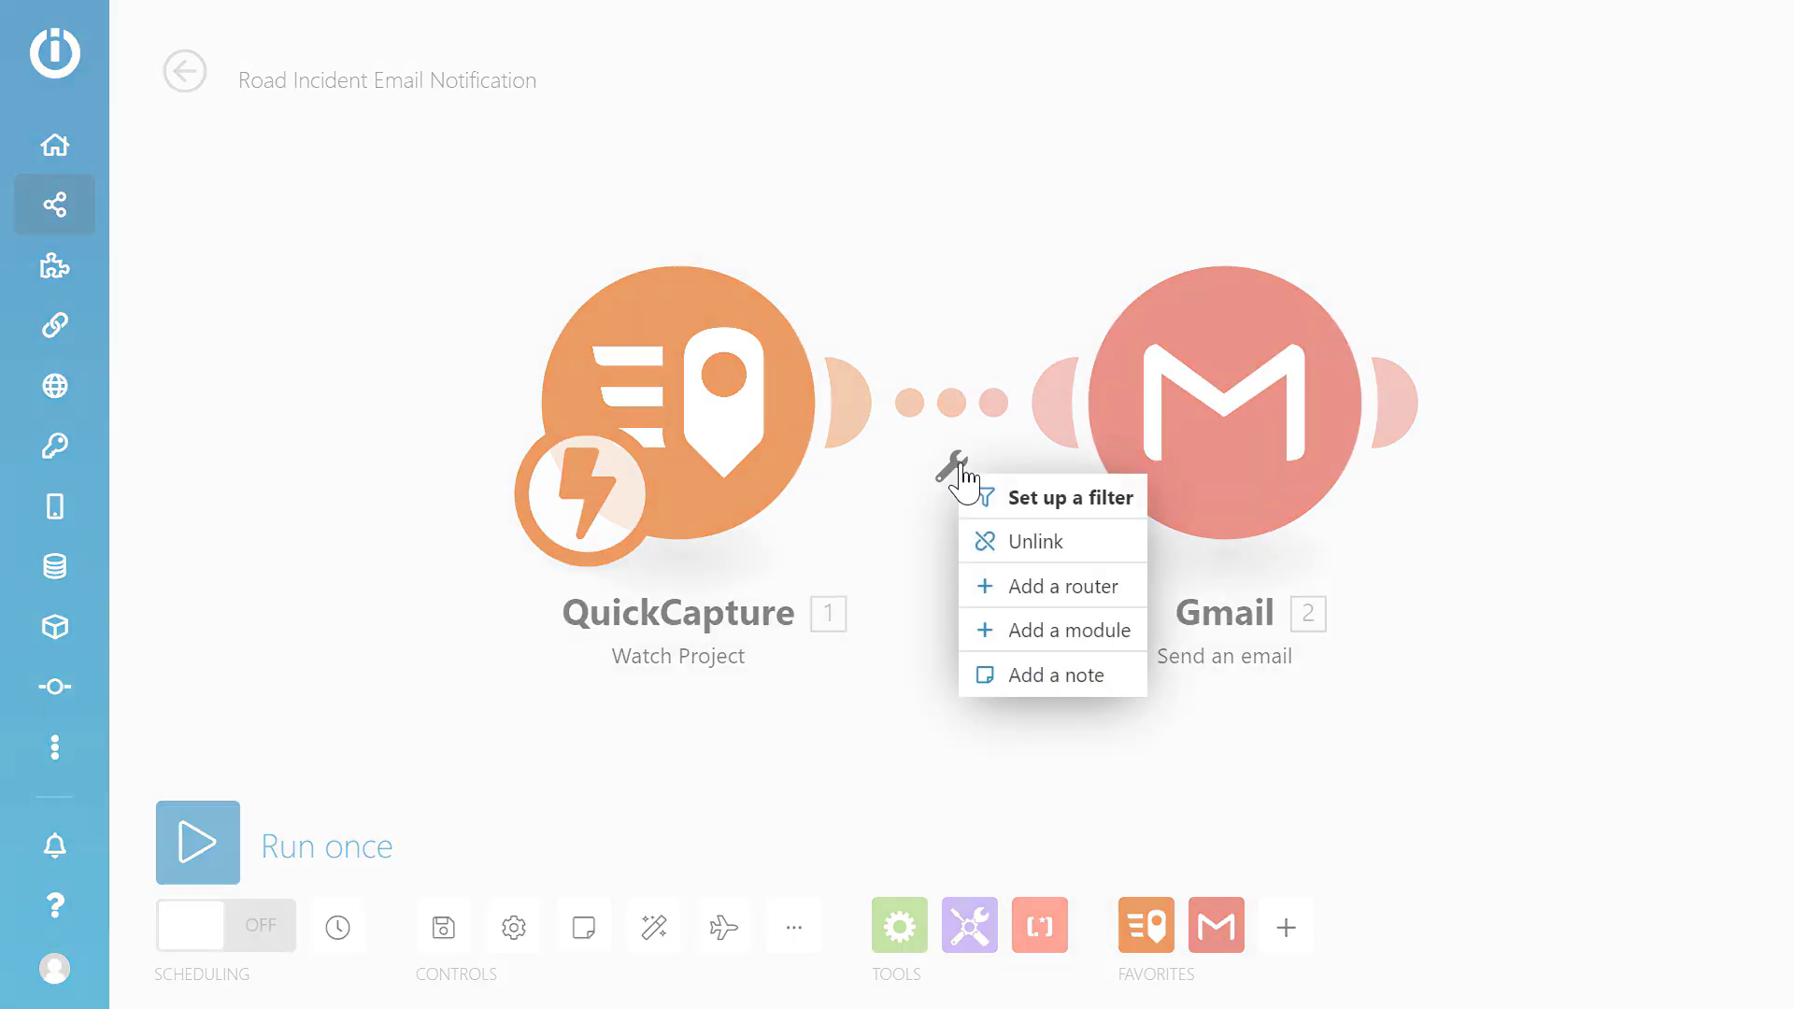
pyautogui.click(1006, 505)
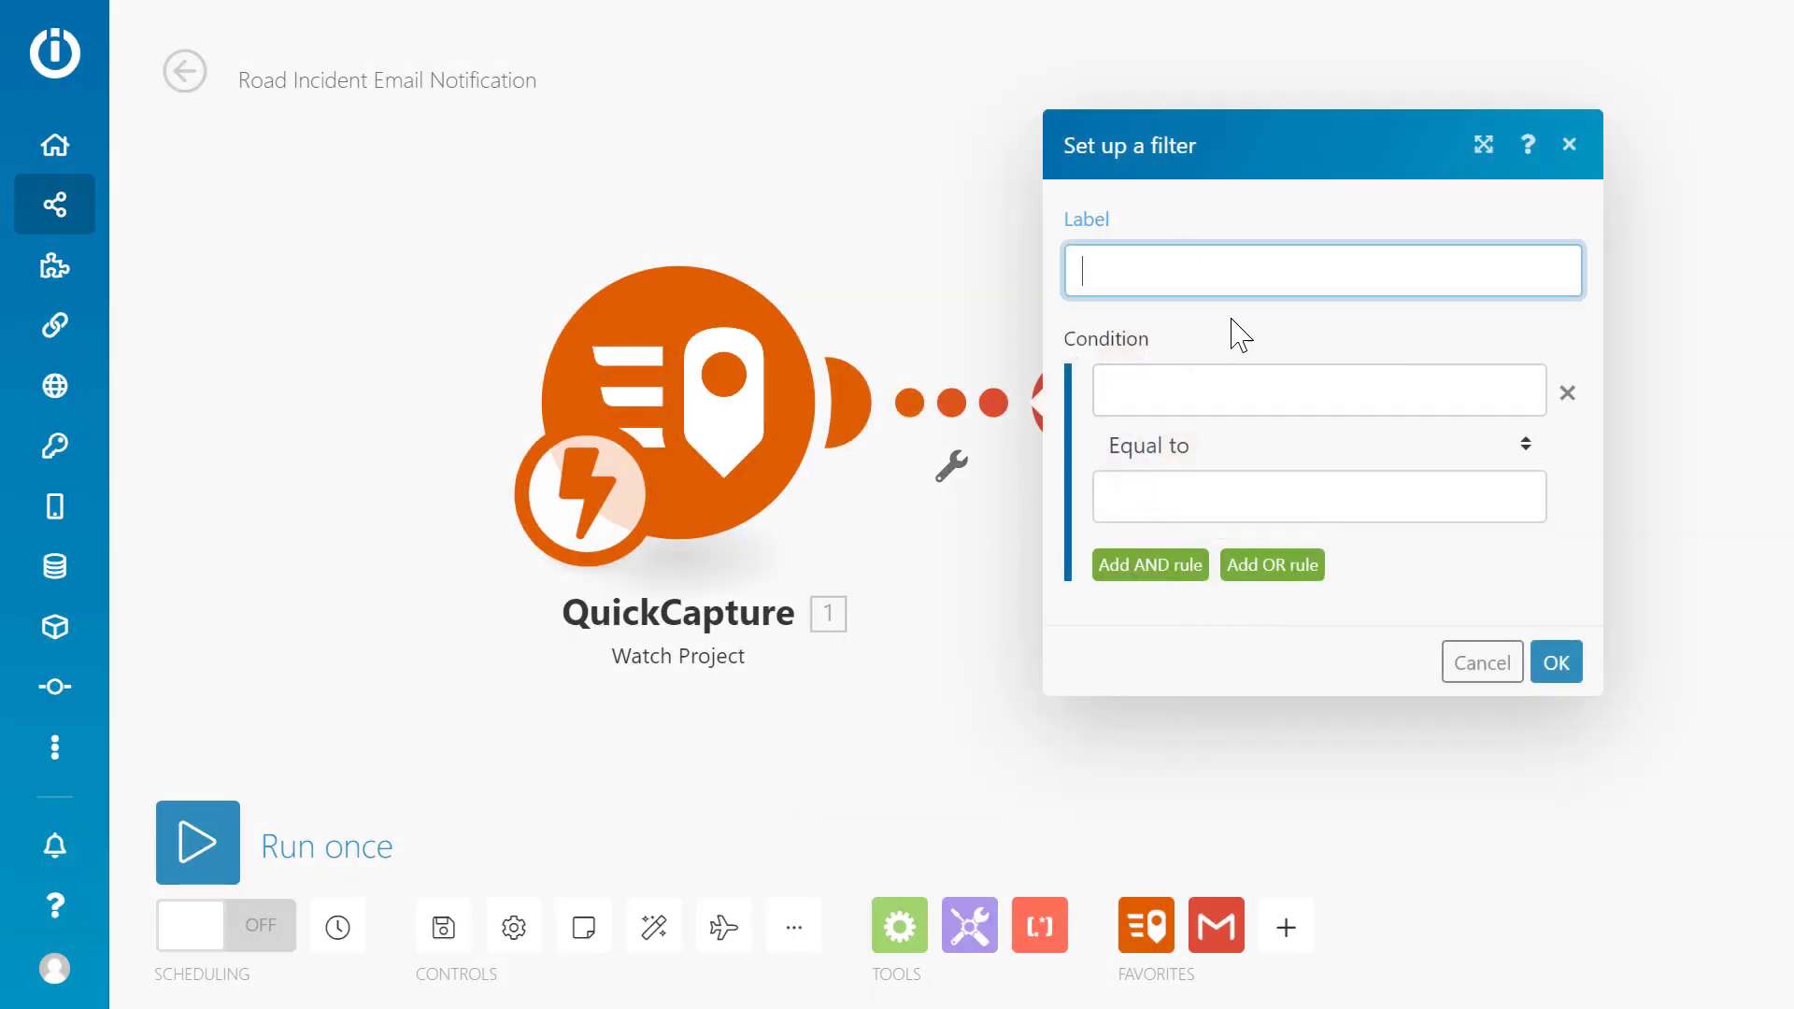
pyautogui.click(1252, 369)
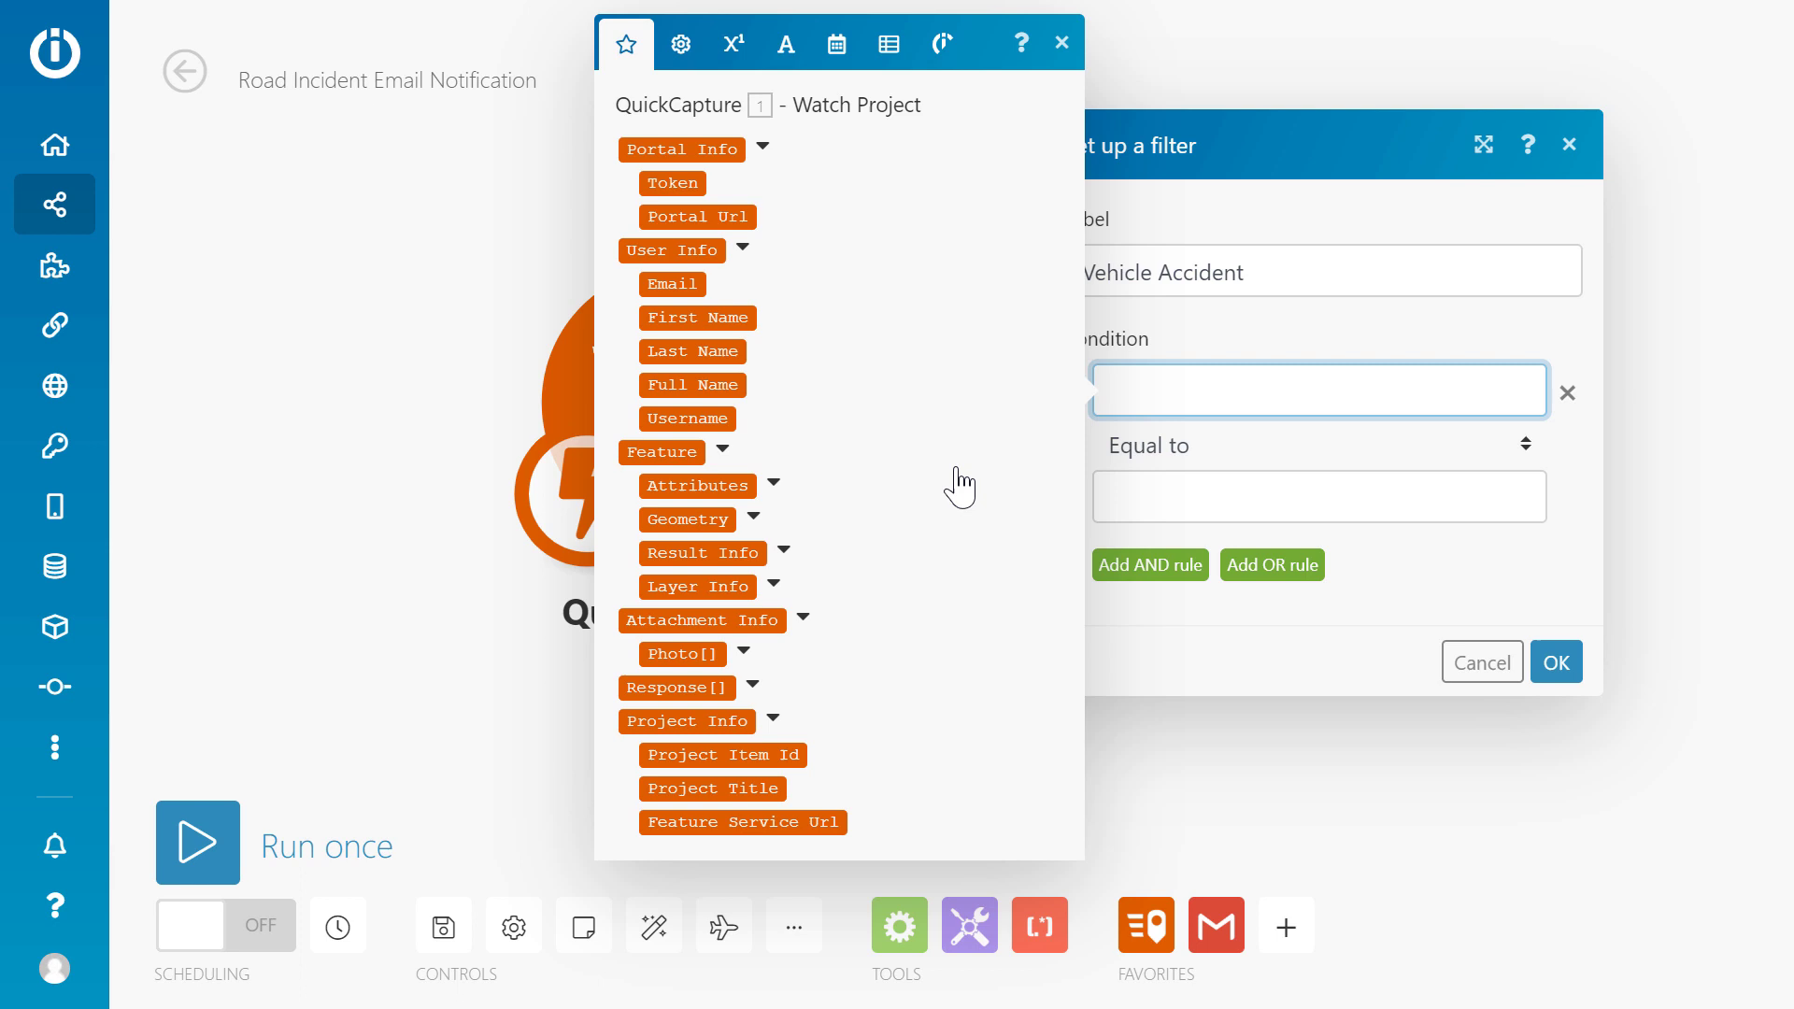
pyautogui.click(773, 483)
pyautogui.click(789, 519)
pyautogui.click(1188, 485)
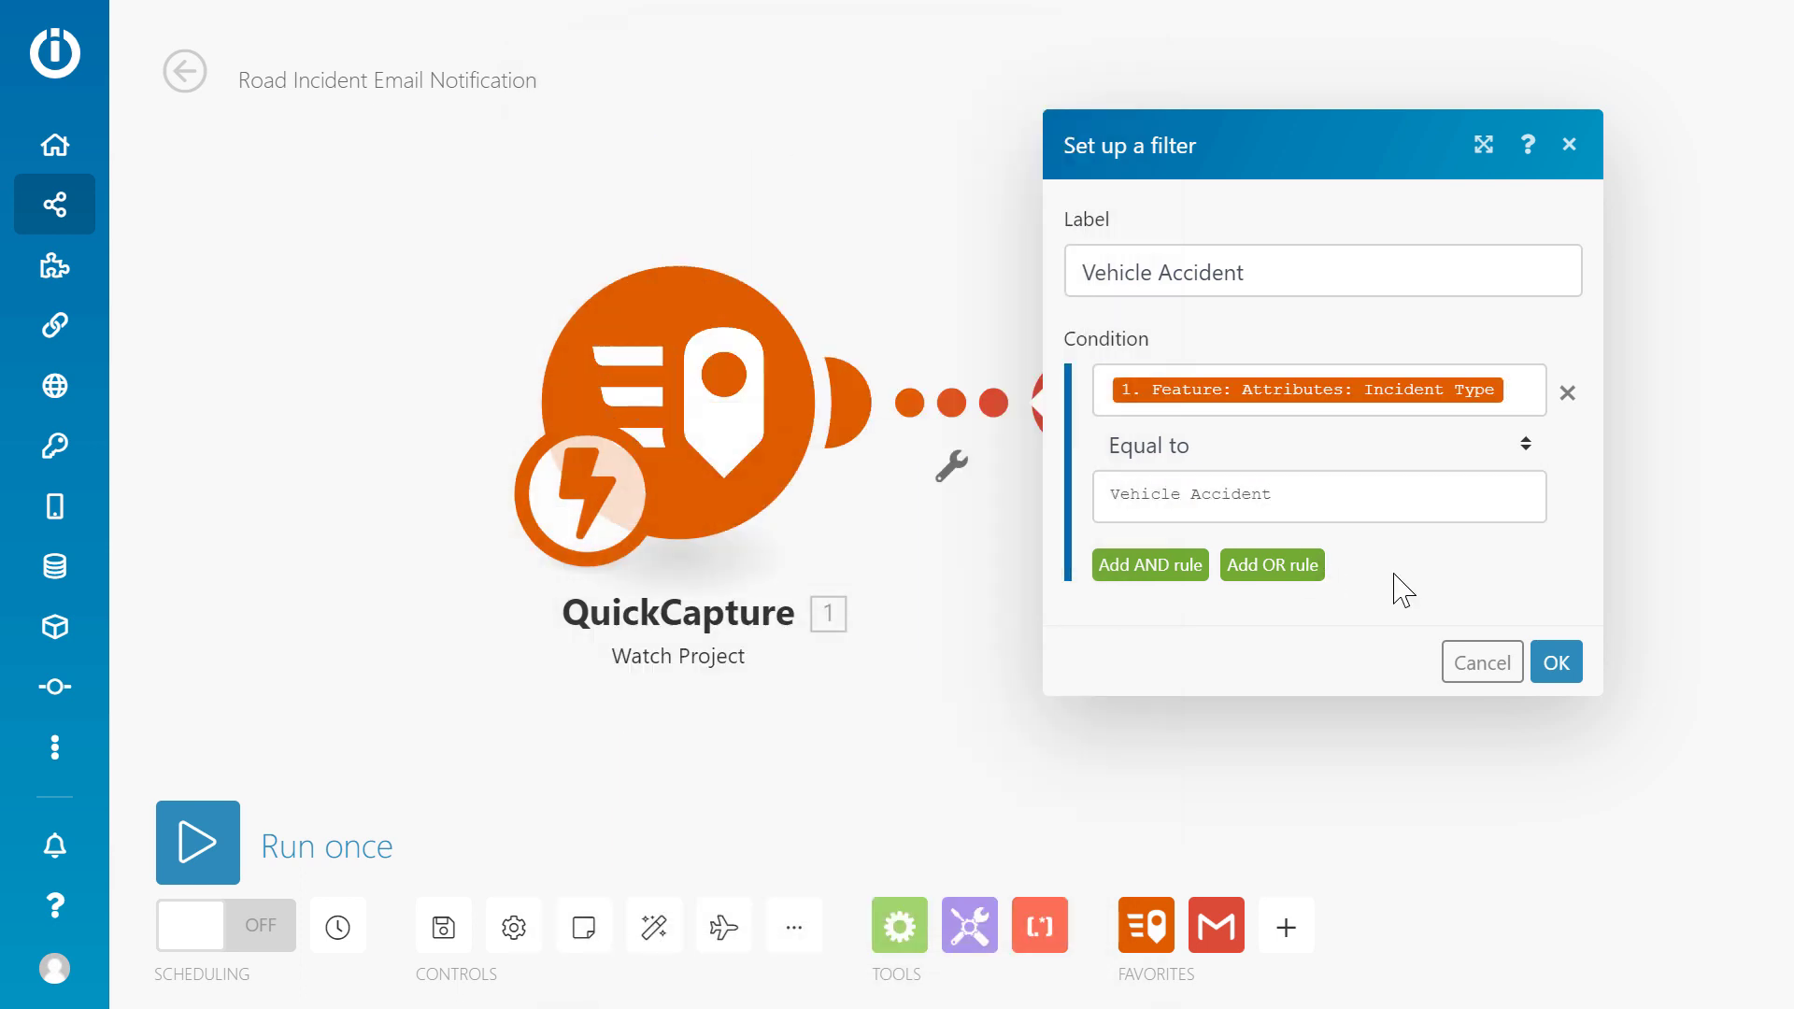
pyautogui.click(1554, 661)
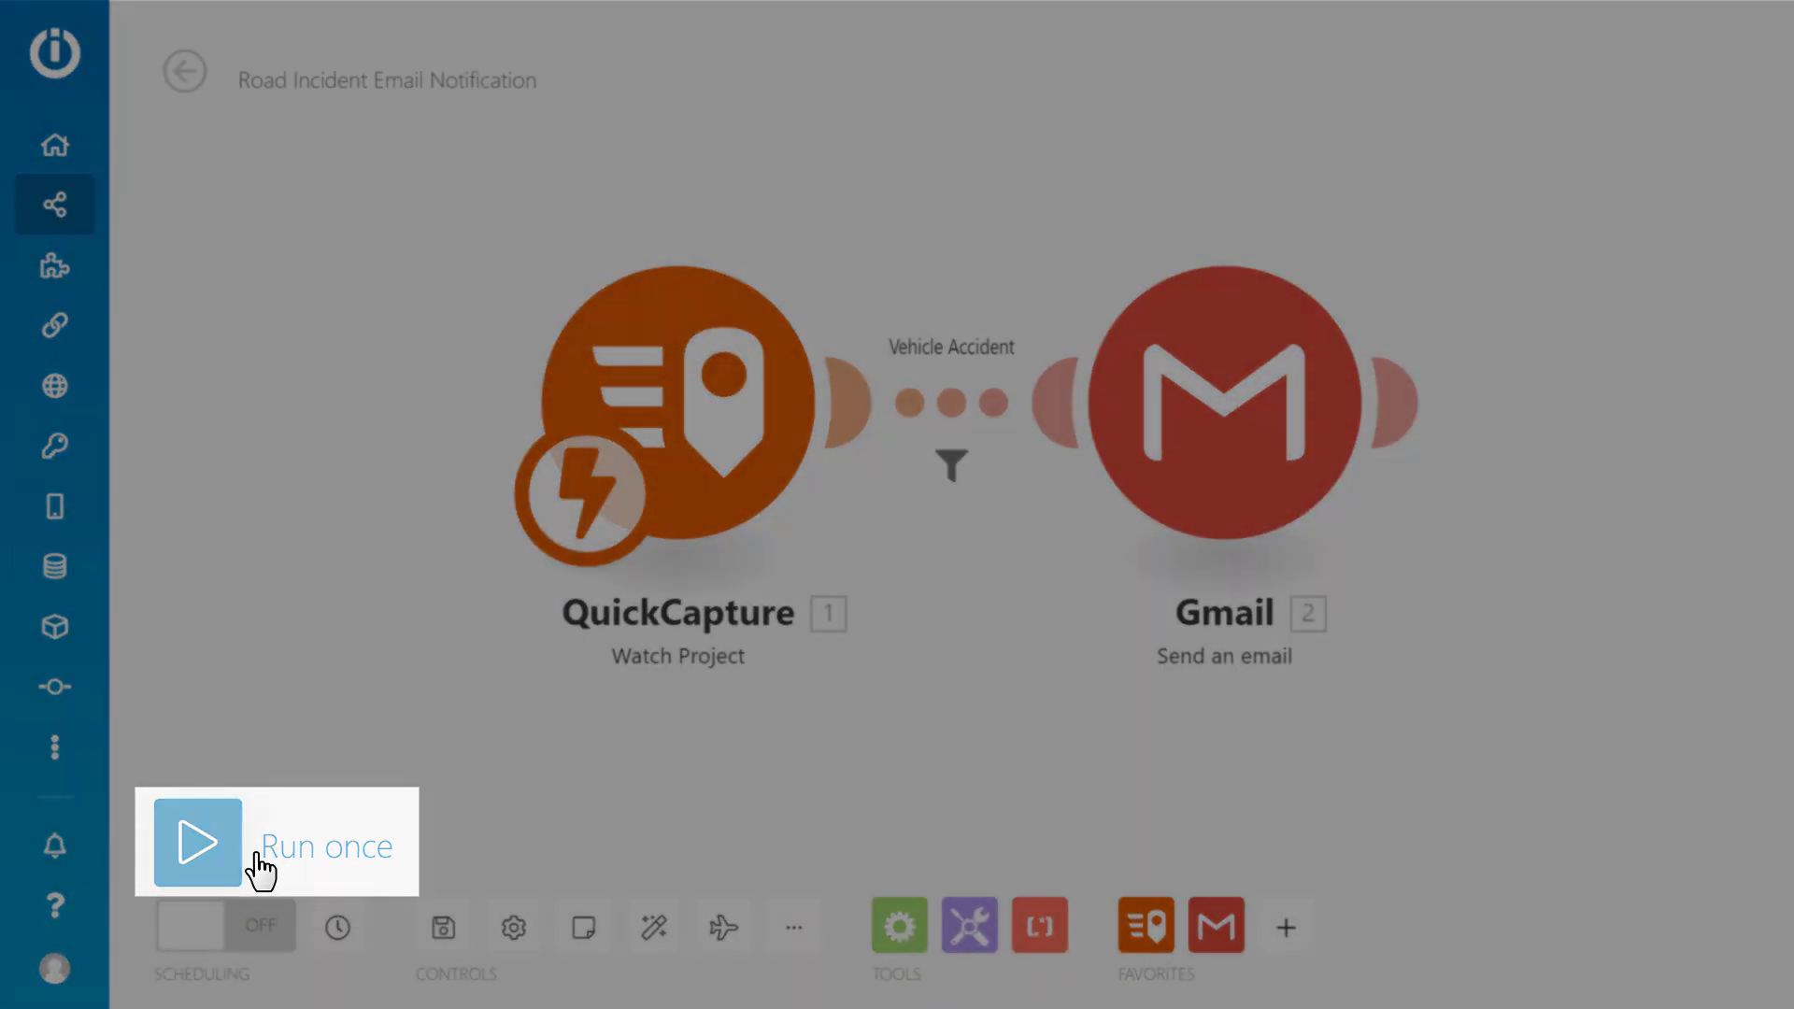
pyautogui.click(256, 855)
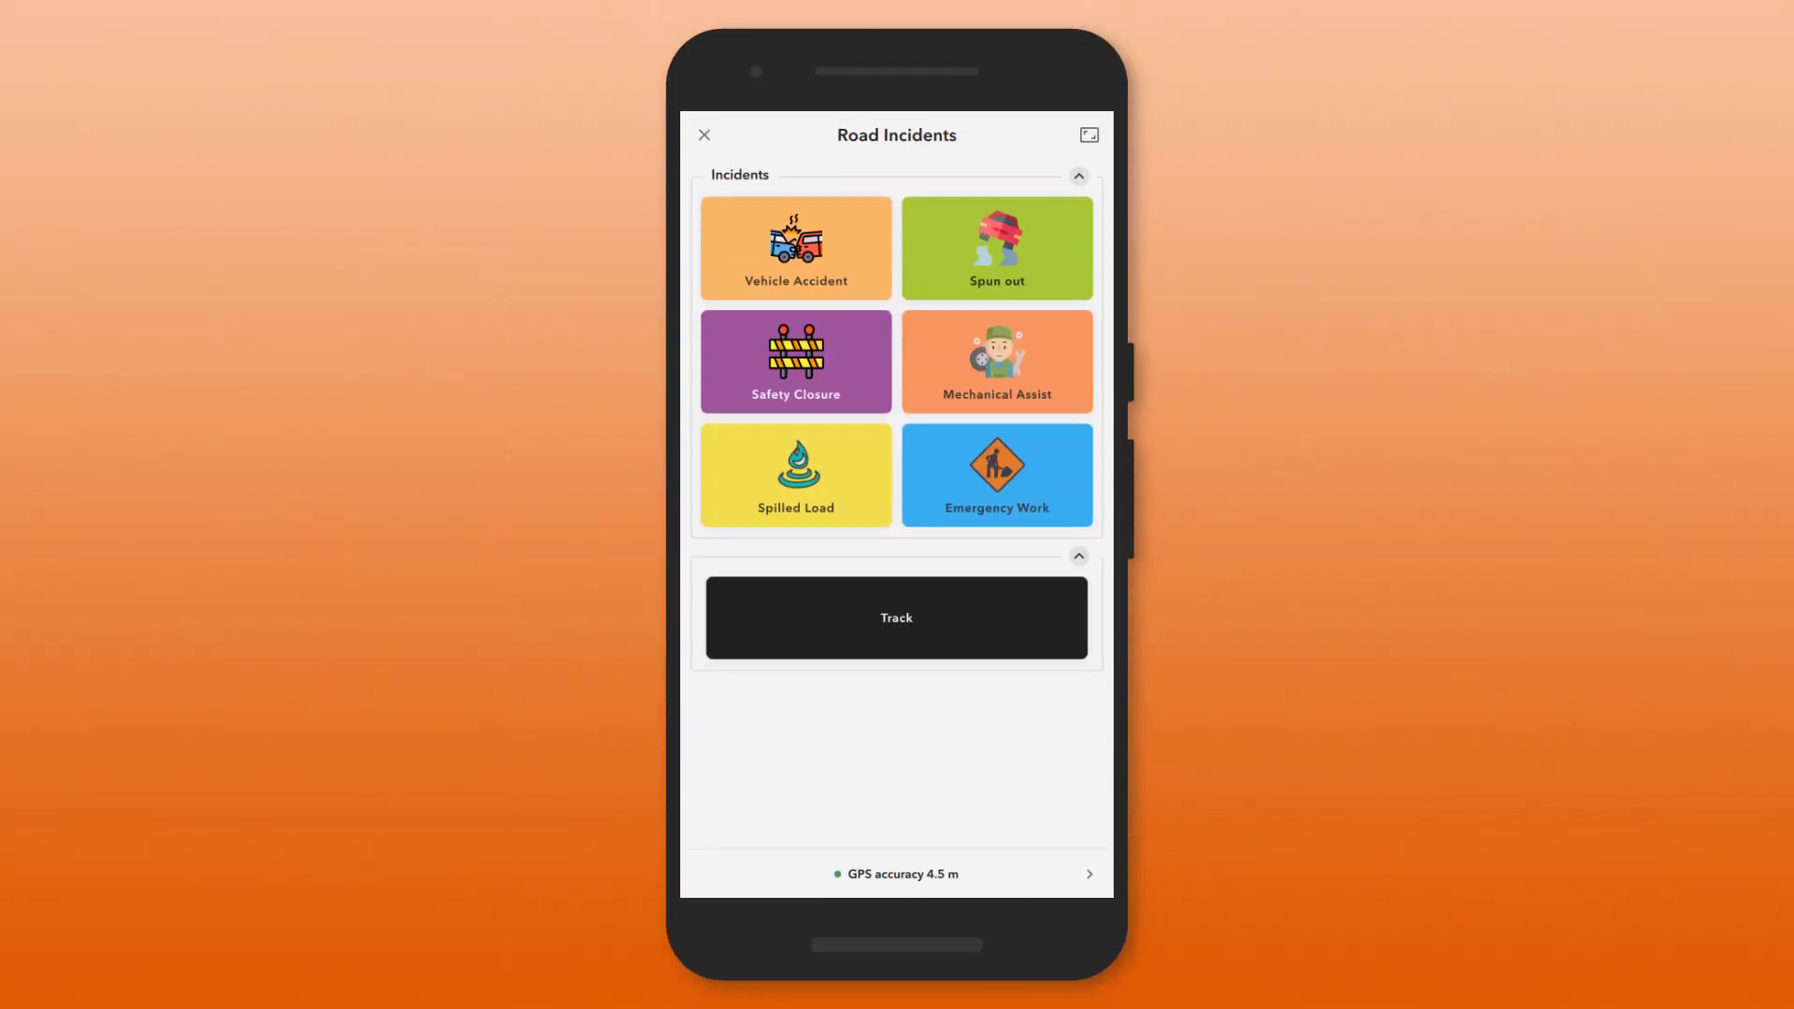
# Capture a Vehicle Accident incident in the Road Incidents project.
pyautogui.click(801, 243)
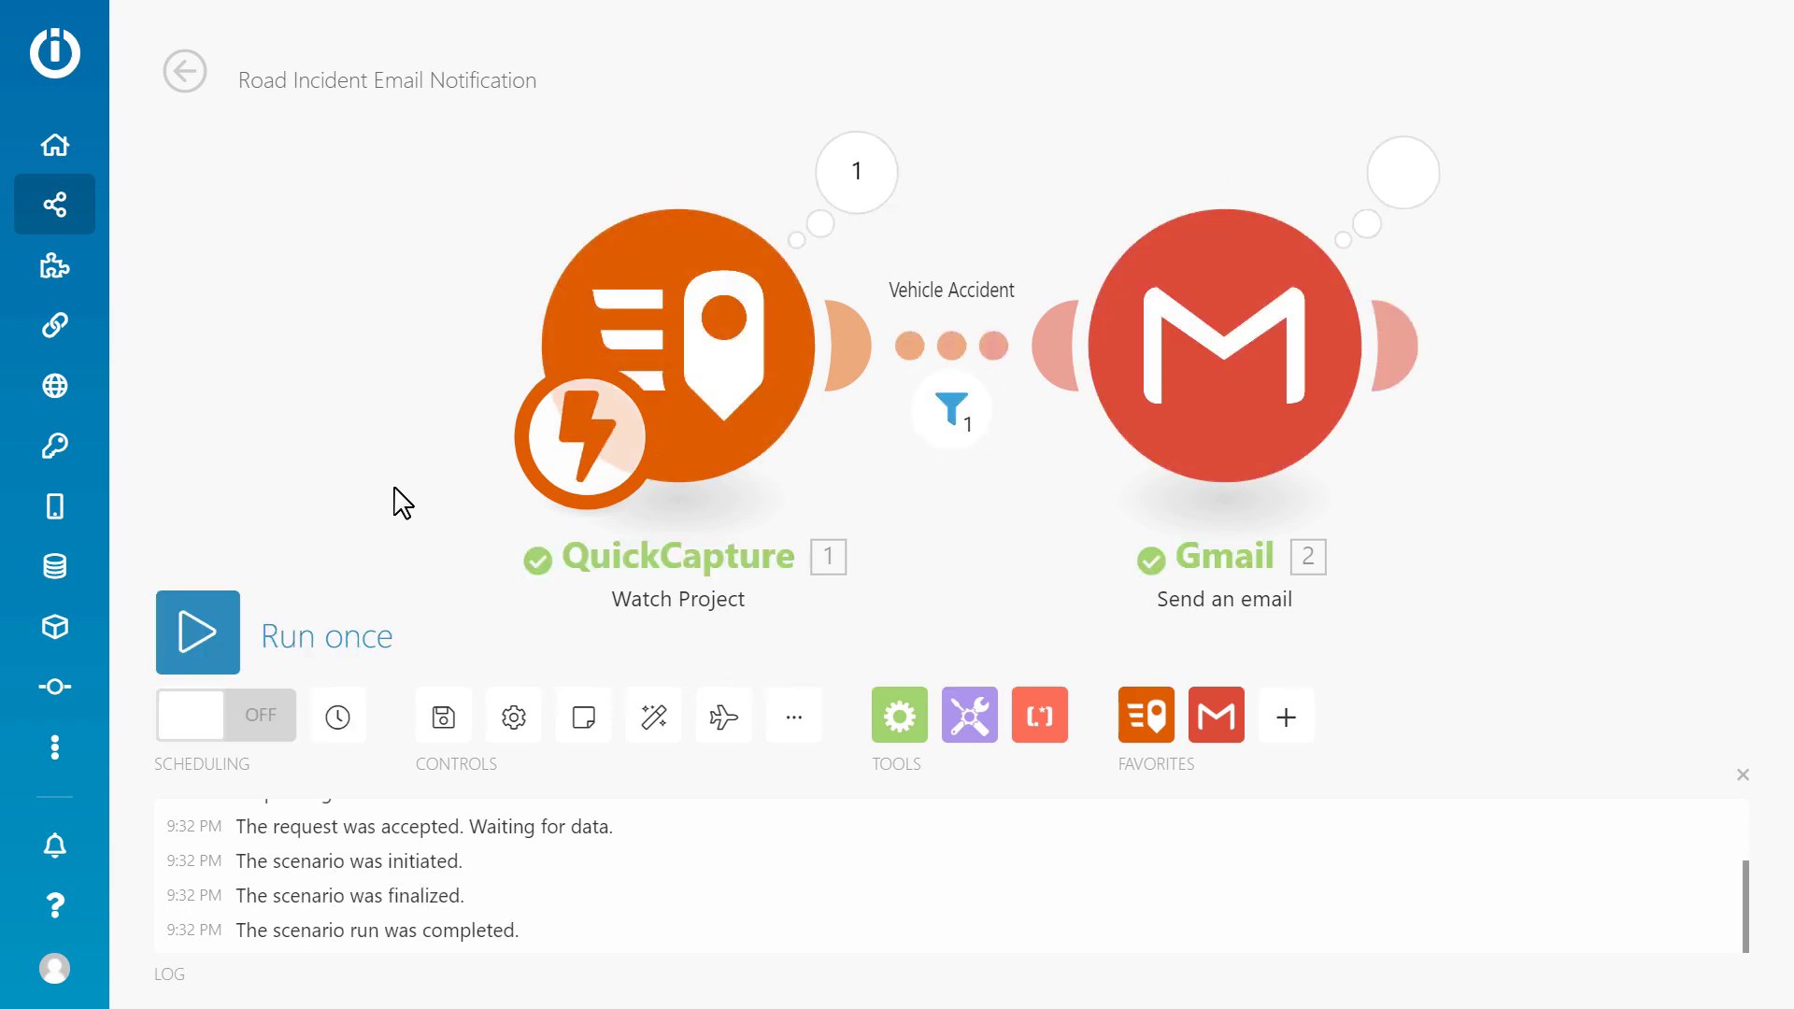
# Review the run's QuickCapture attributes, the Vehicle Accident filter result and the sent Gmail email.
pyautogui.click(1742, 775)
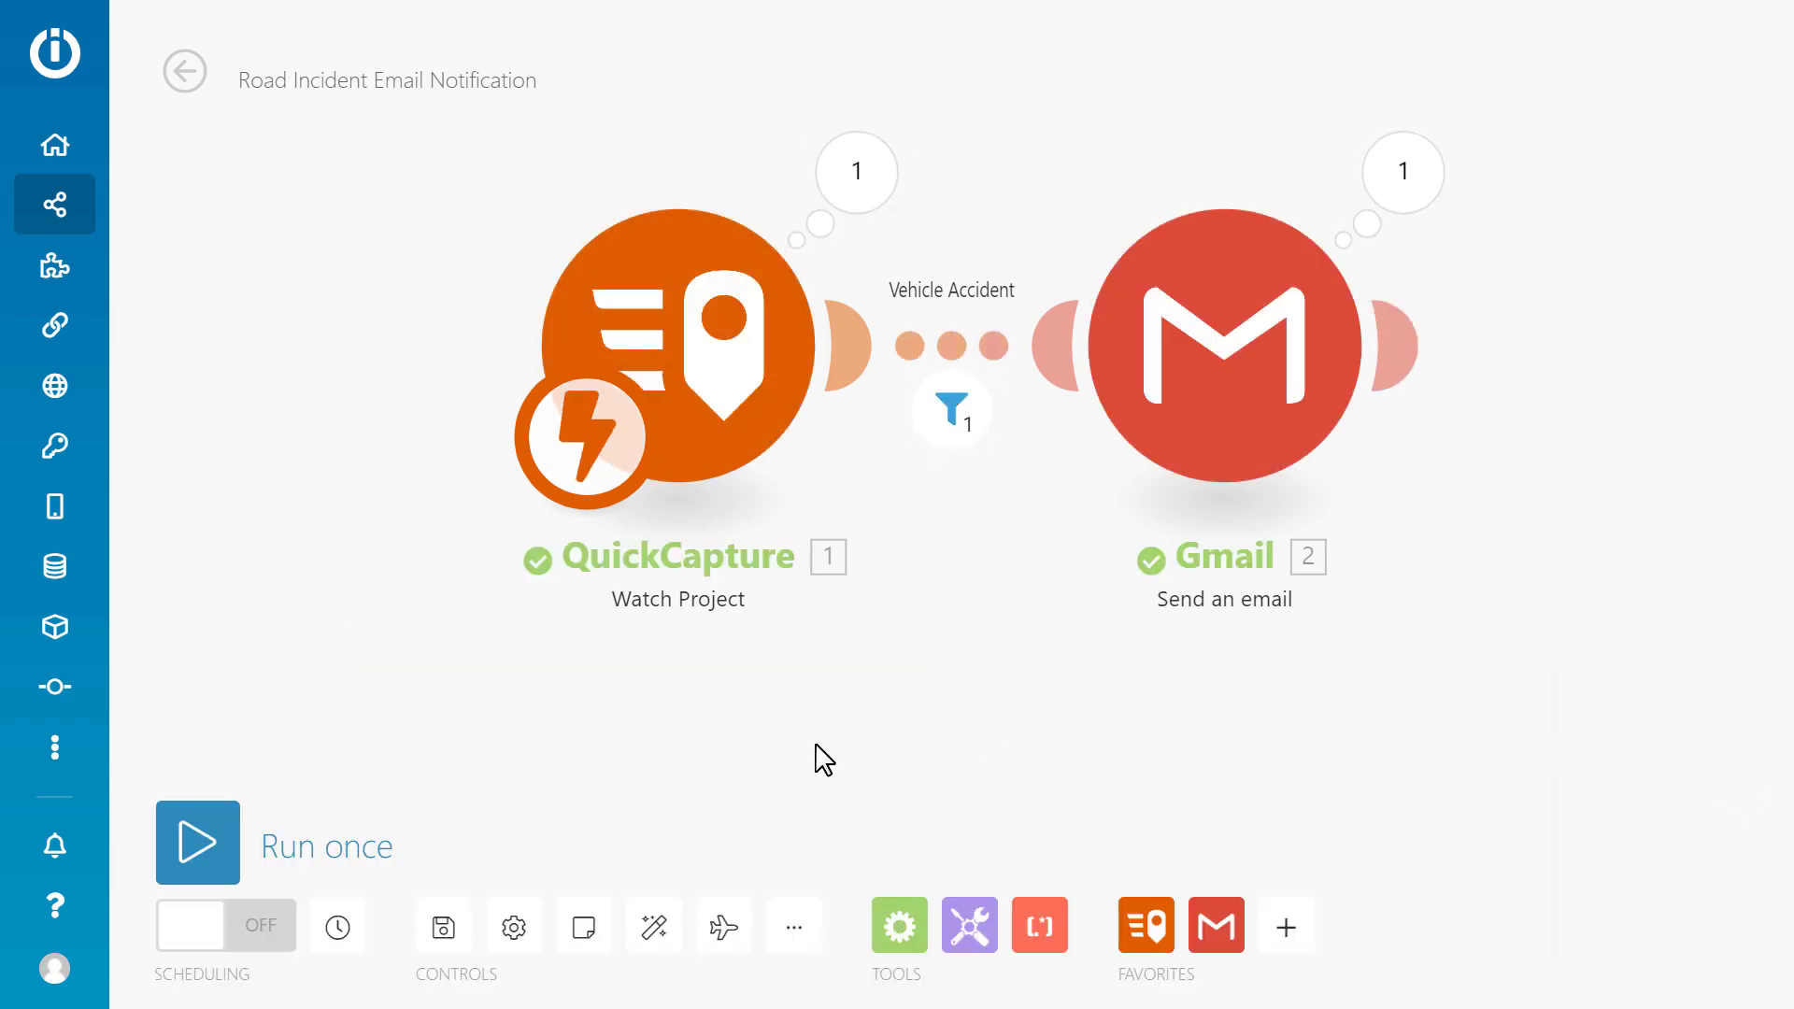
pyautogui.click(658, 920)
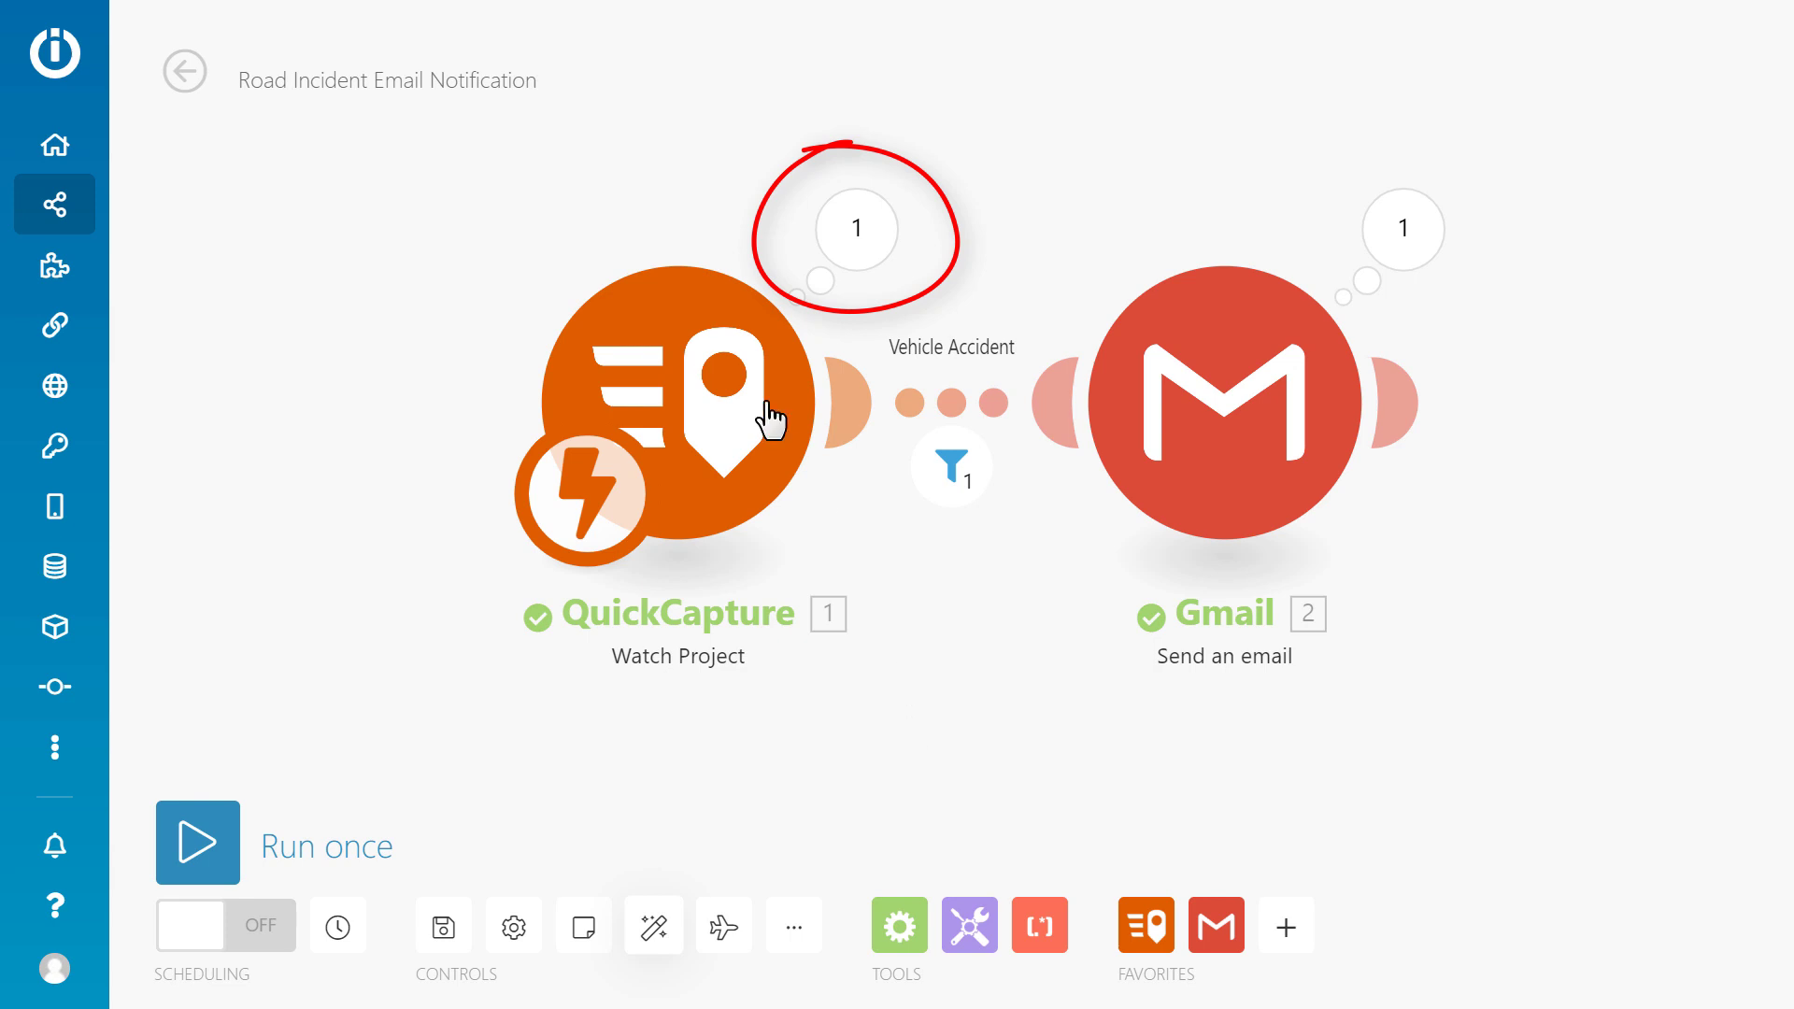
pyautogui.click(854, 235)
pyautogui.click(1032, 296)
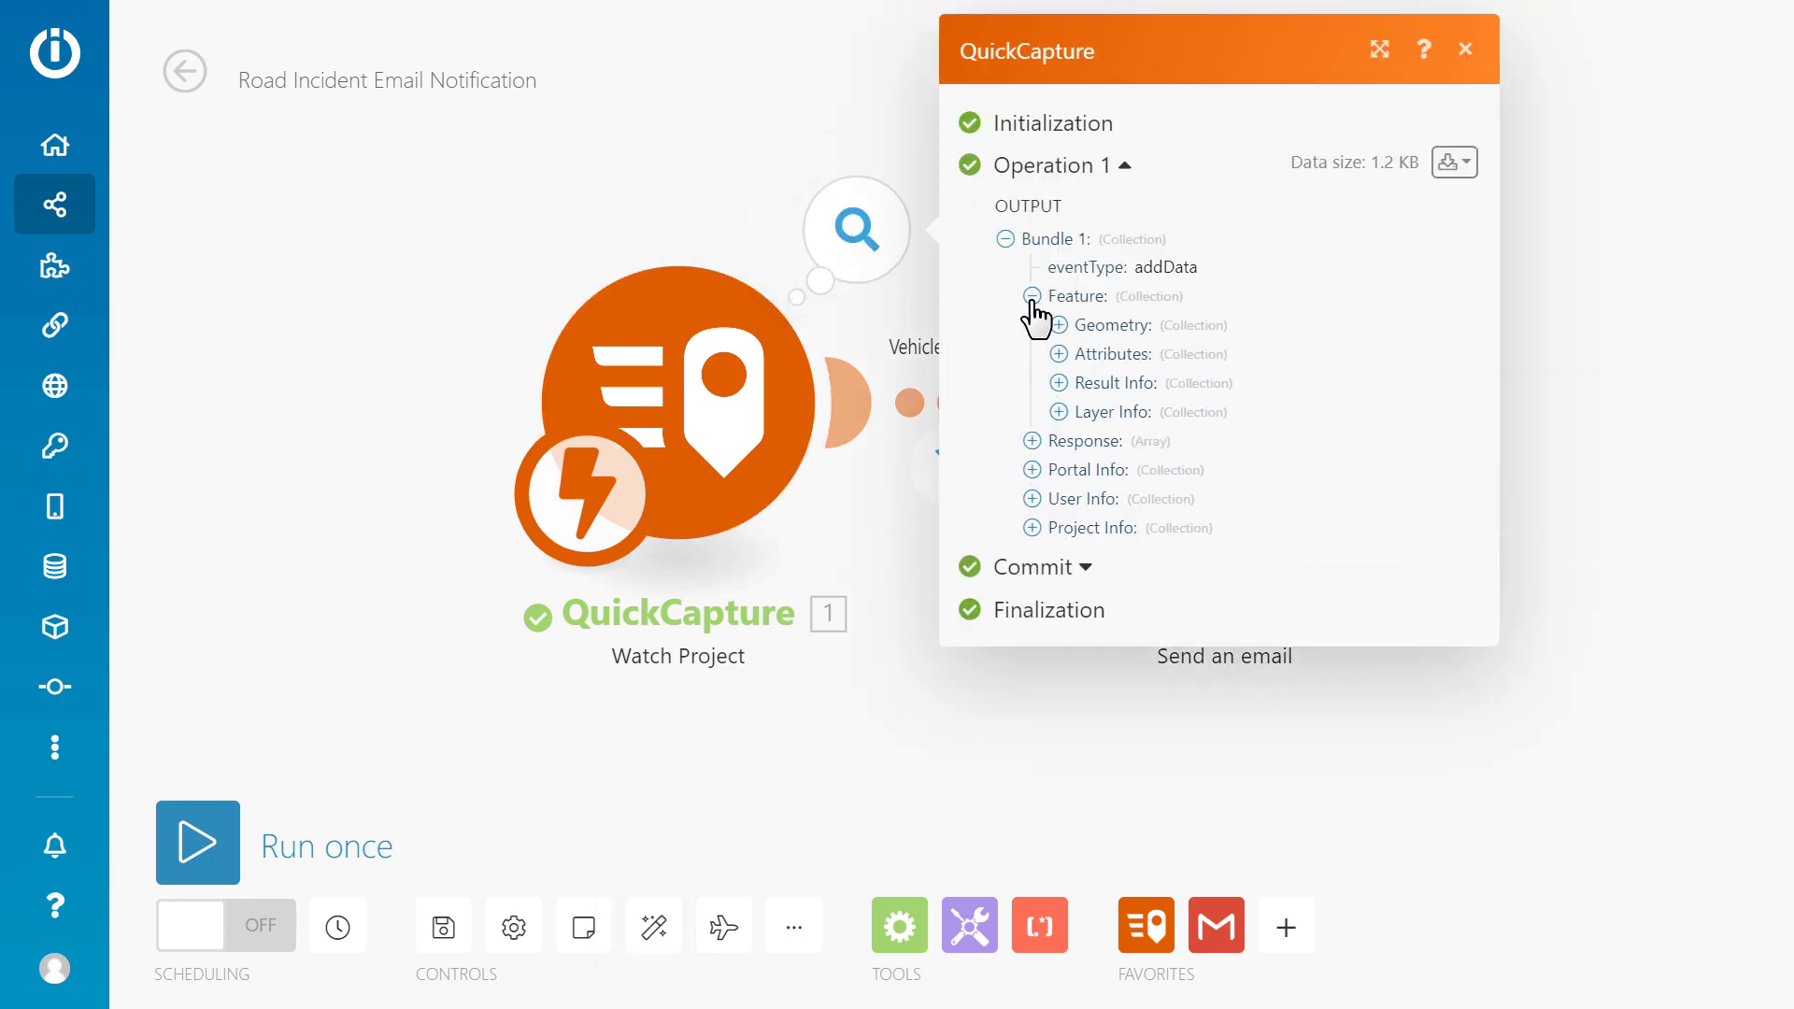
pyautogui.click(1057, 353)
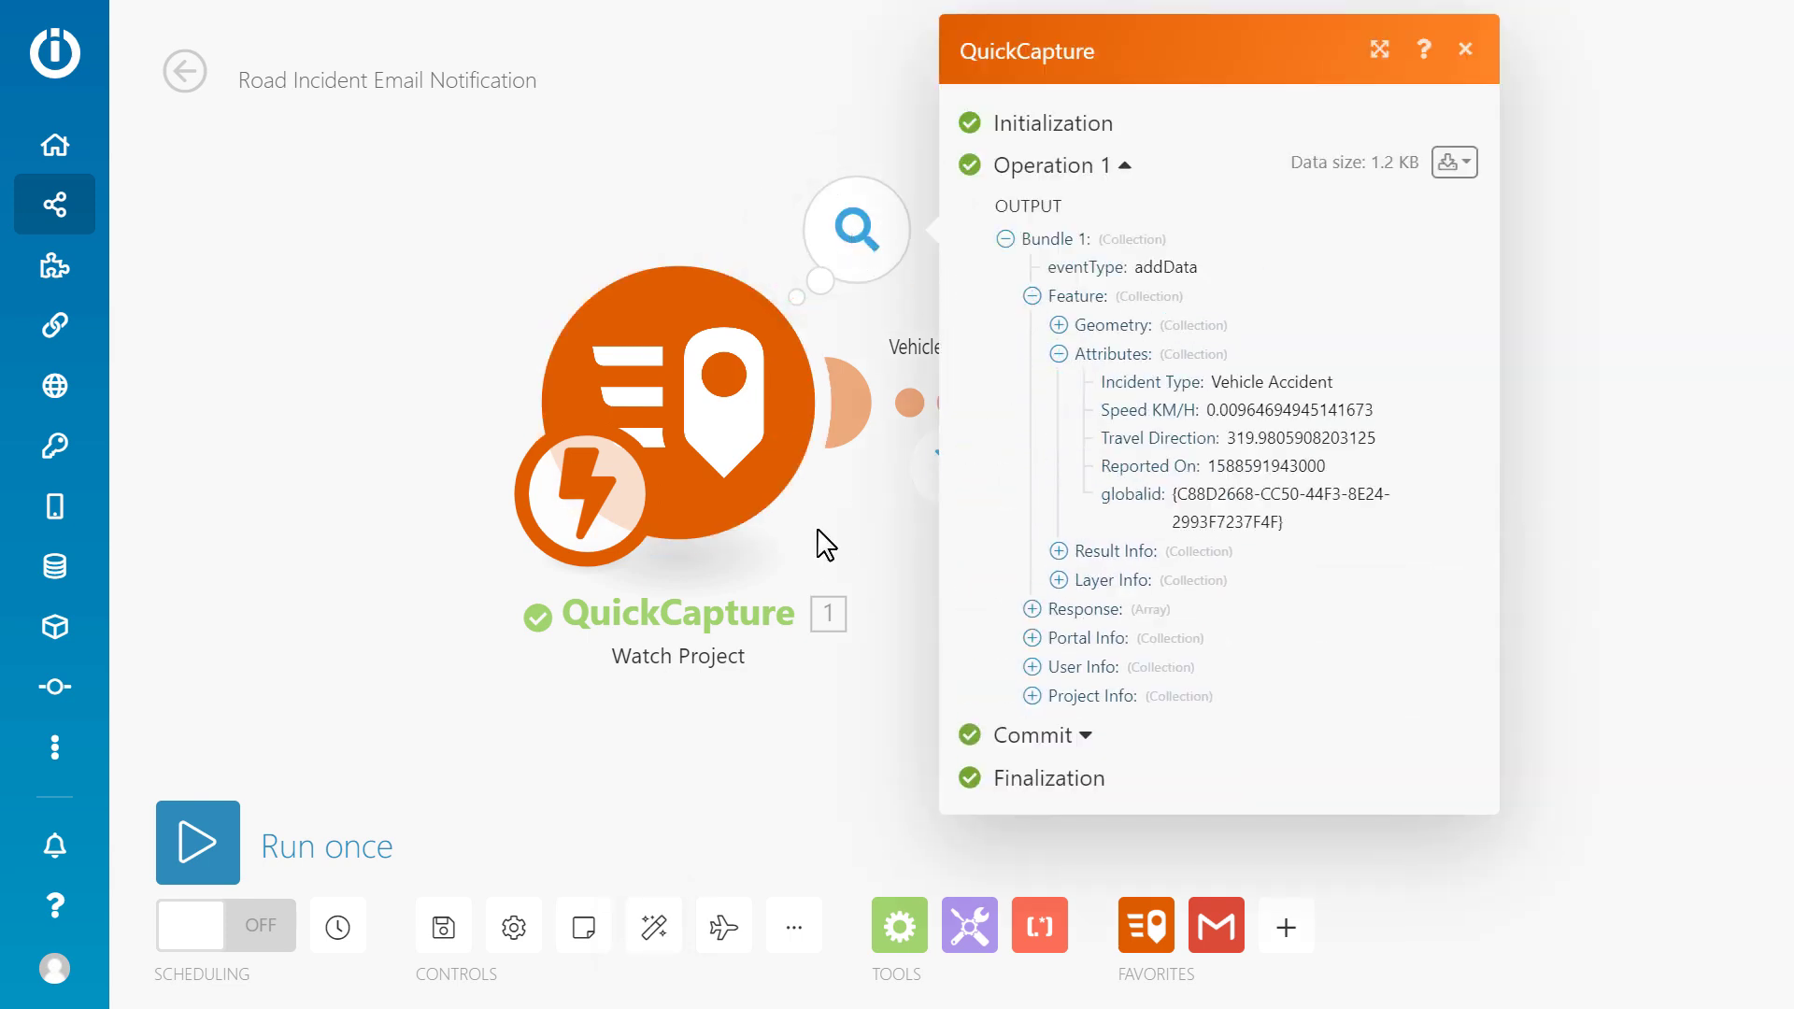
pyautogui.click(841, 541)
pyautogui.click(946, 481)
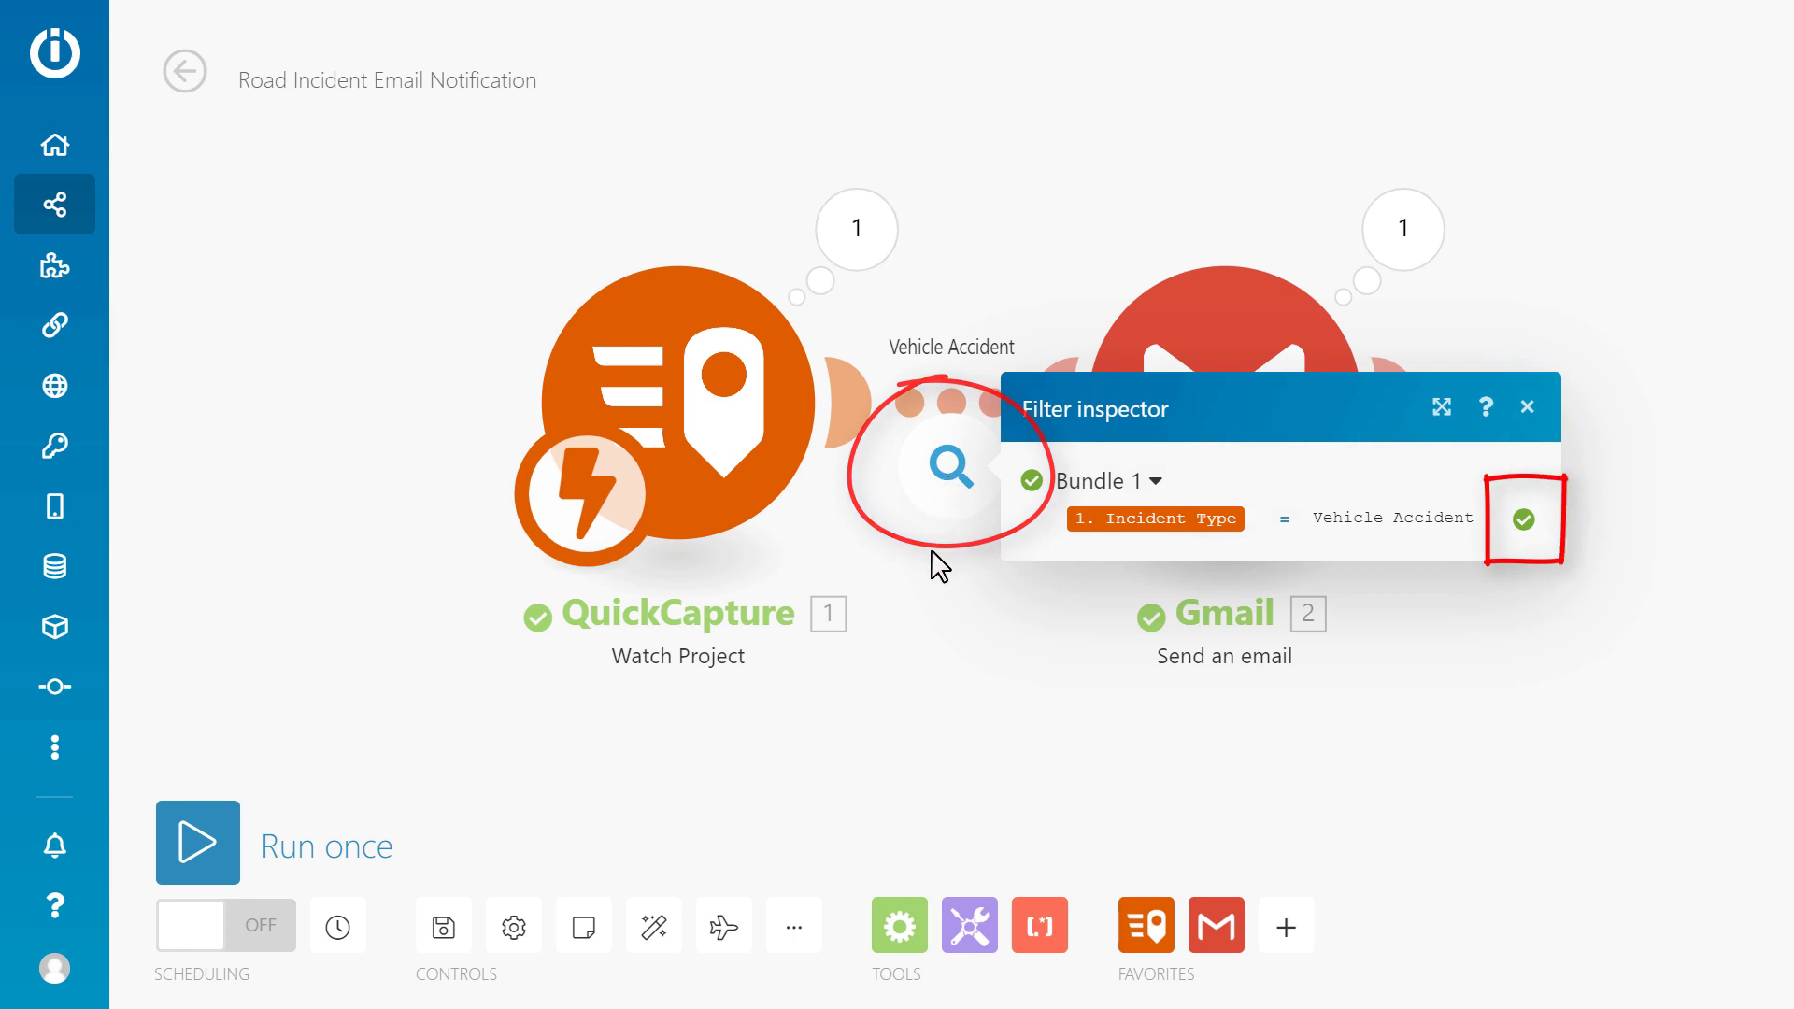
pyautogui.click(939, 561)
pyautogui.click(1401, 238)
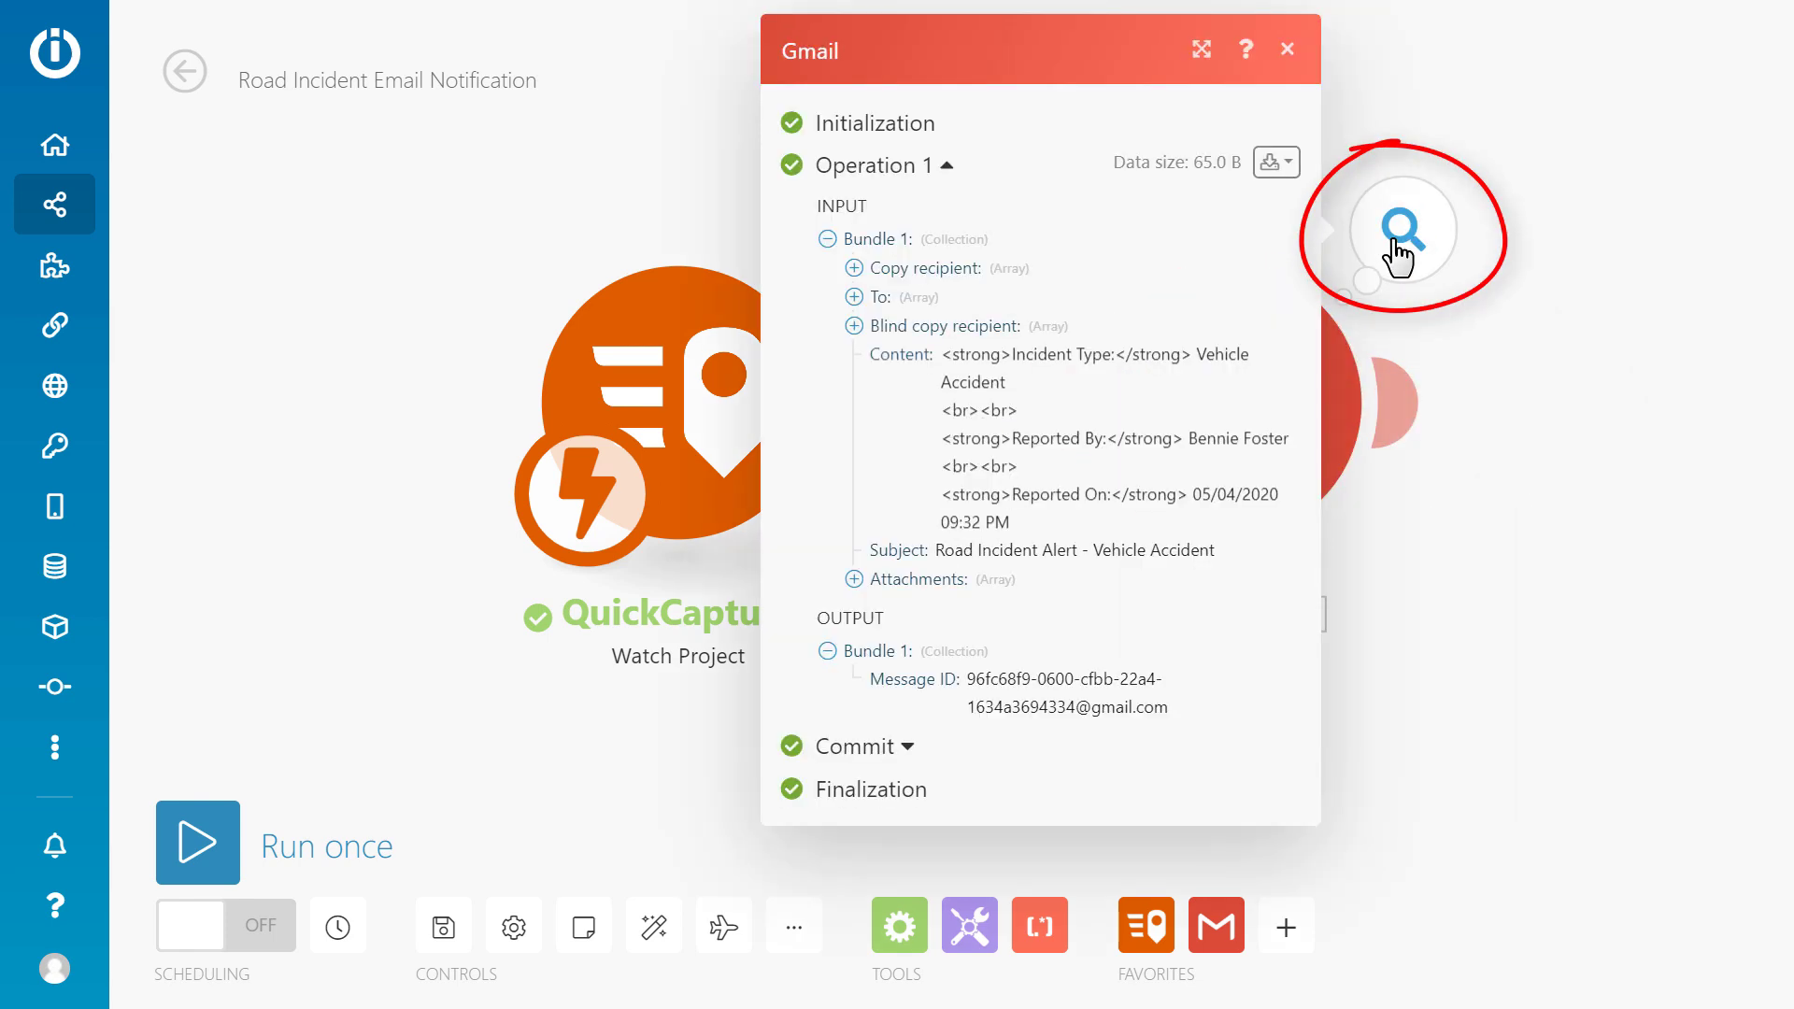
pyautogui.click(1470, 461)
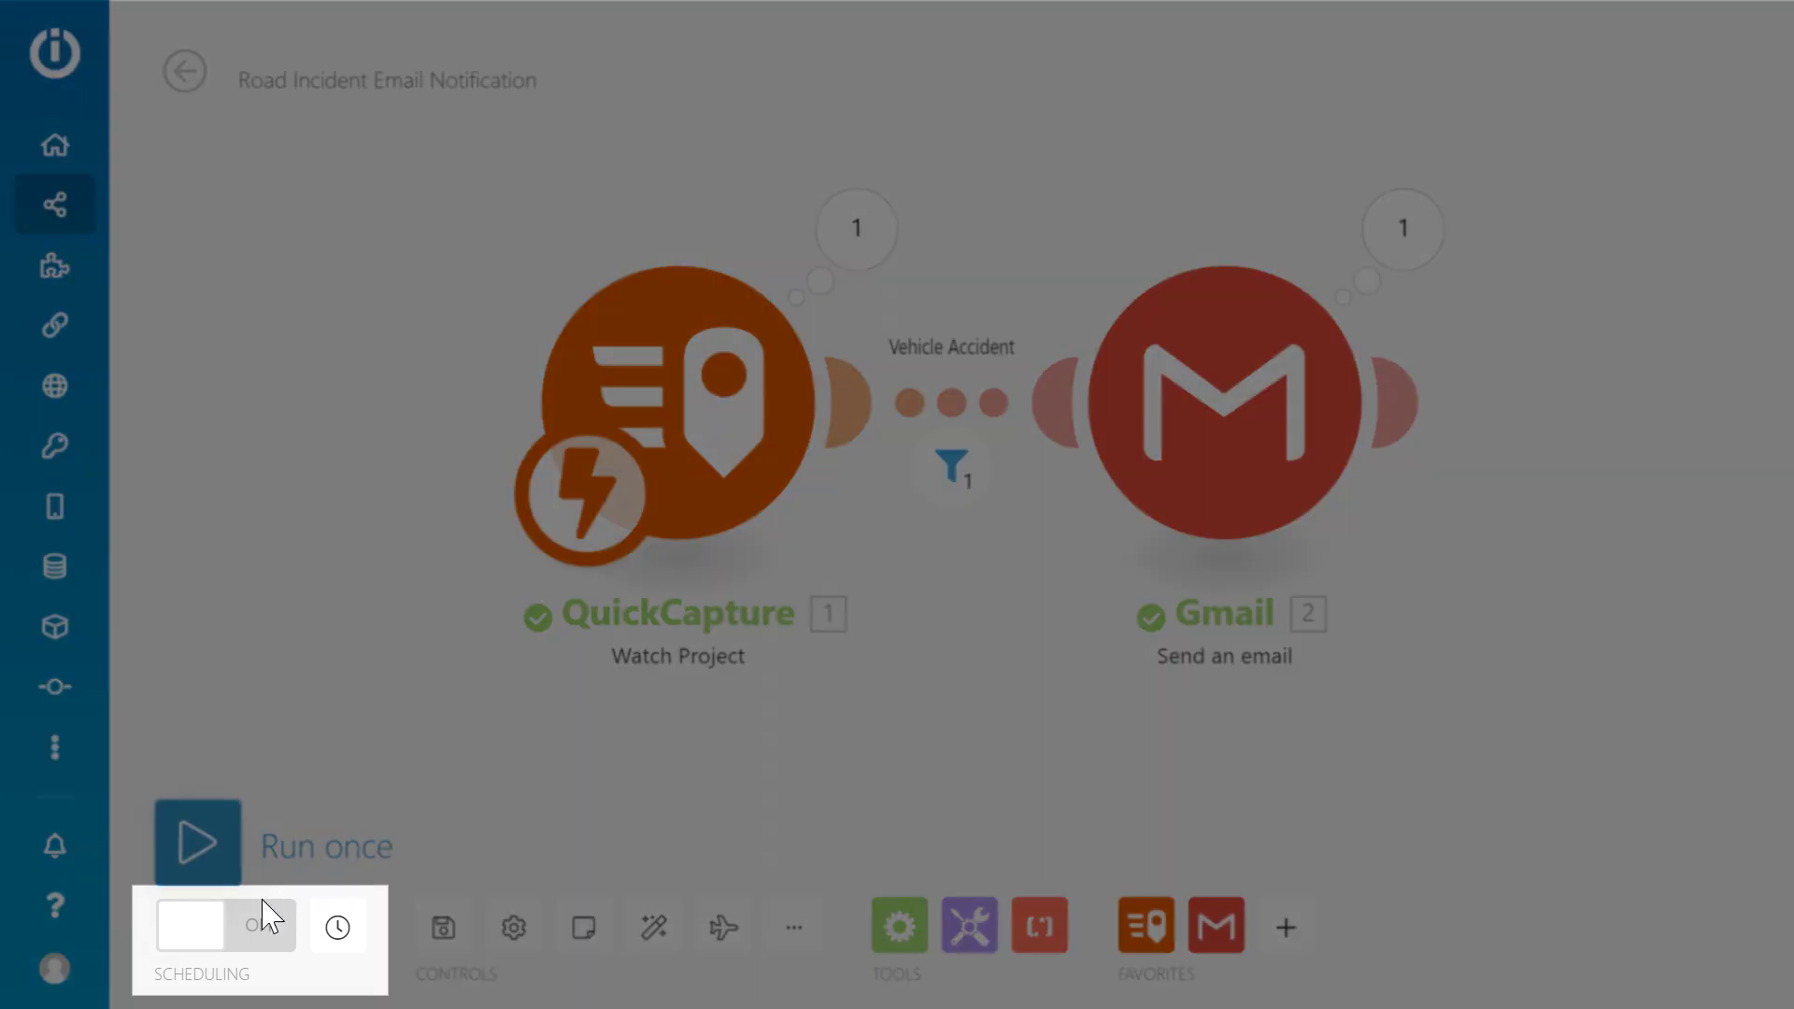
# Turn scheduling on with Run scenario set to Immediately and activate it.
pyautogui.click(261, 926)
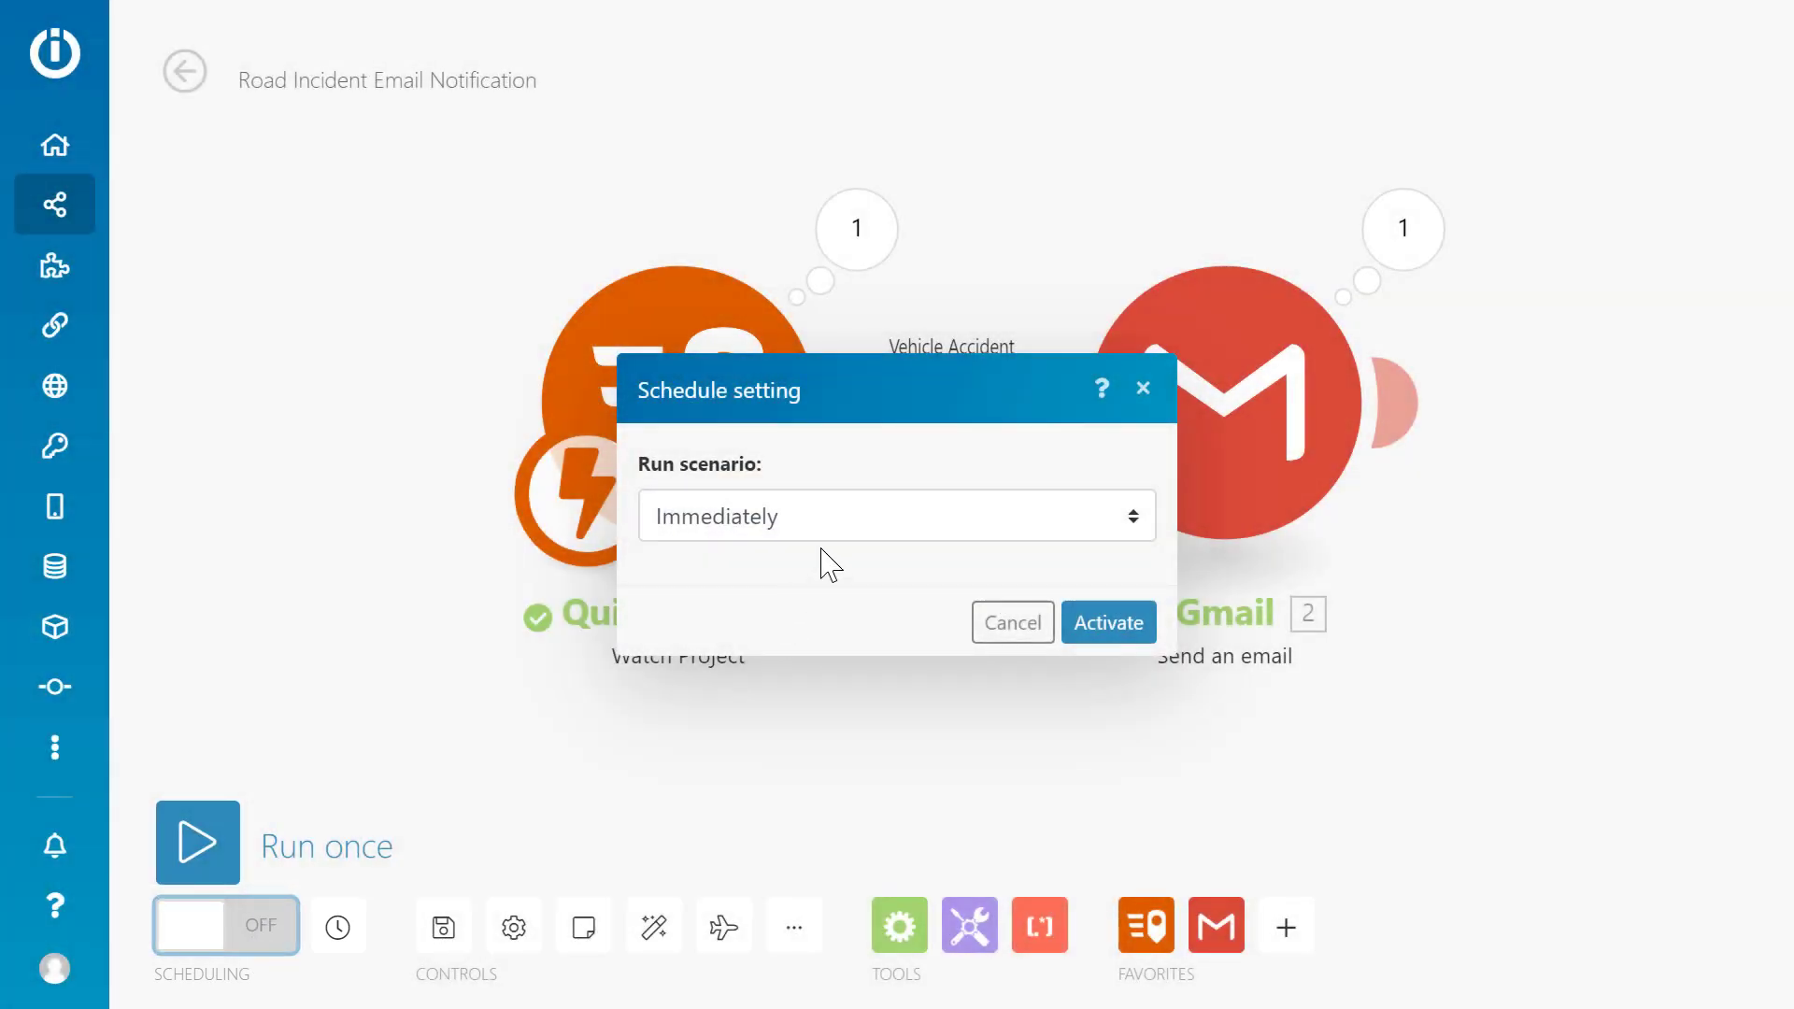
pyautogui.click(835, 524)
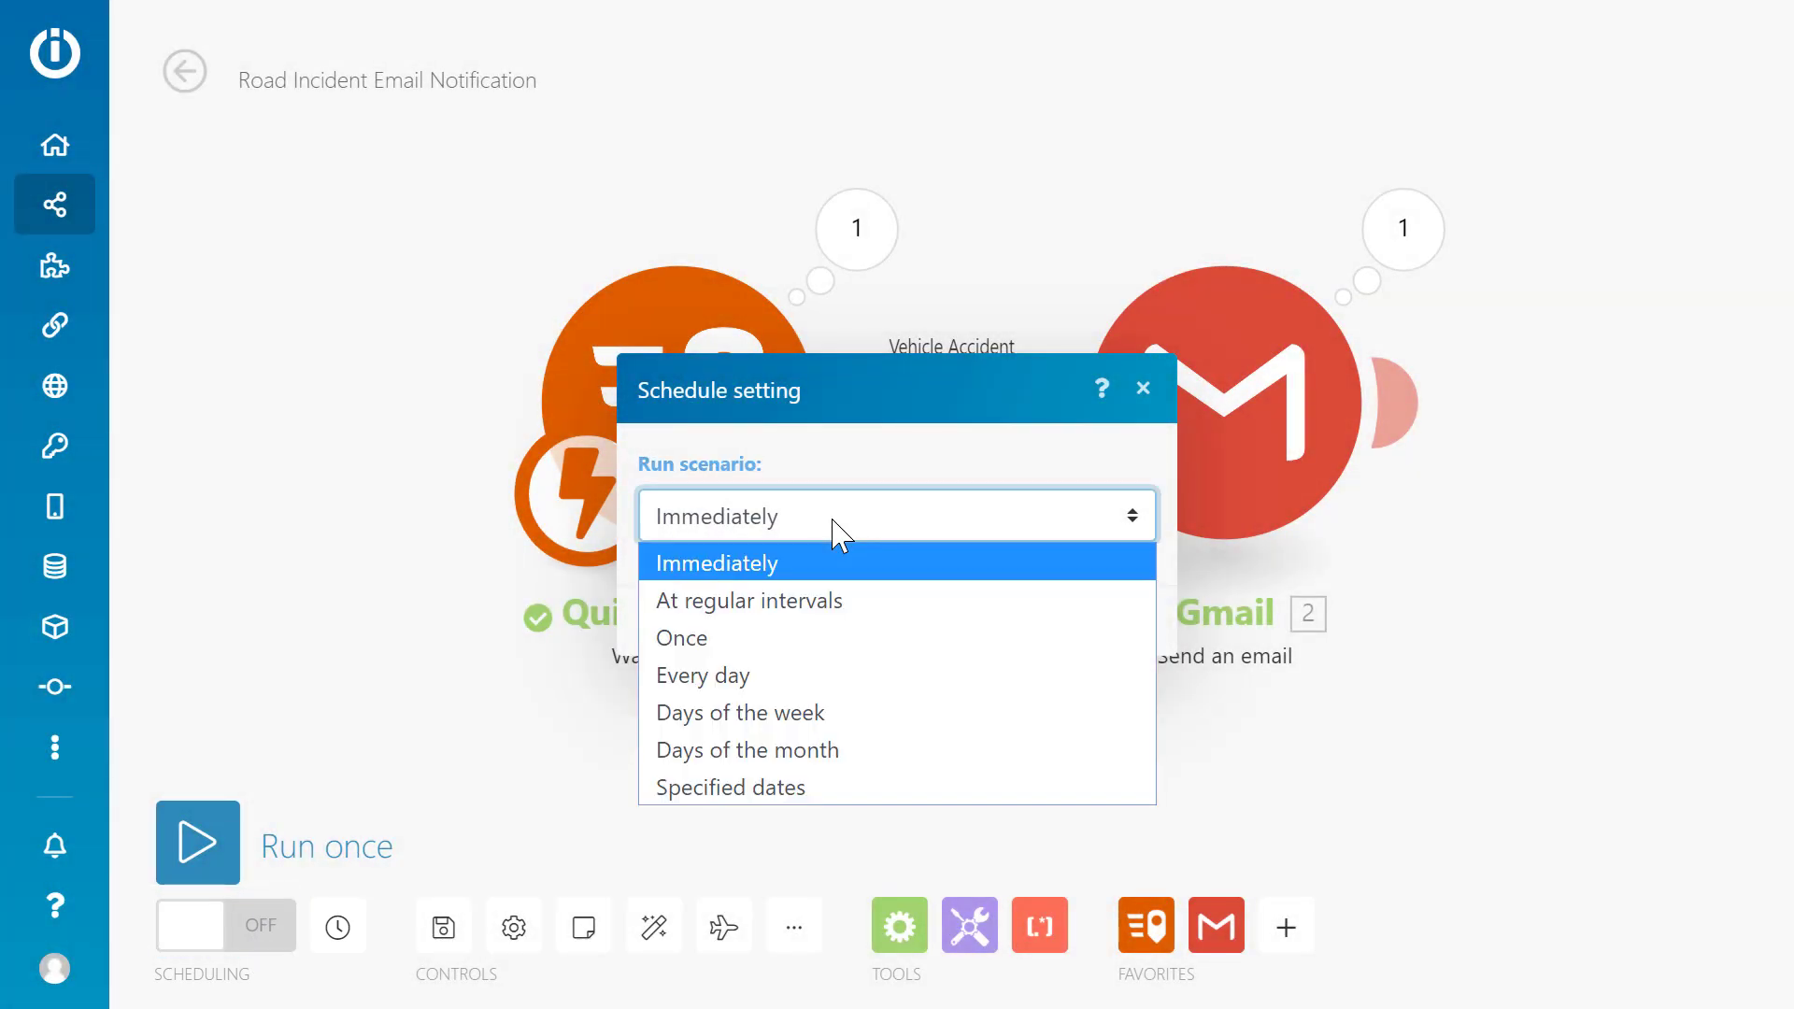
pyautogui.click(832, 528)
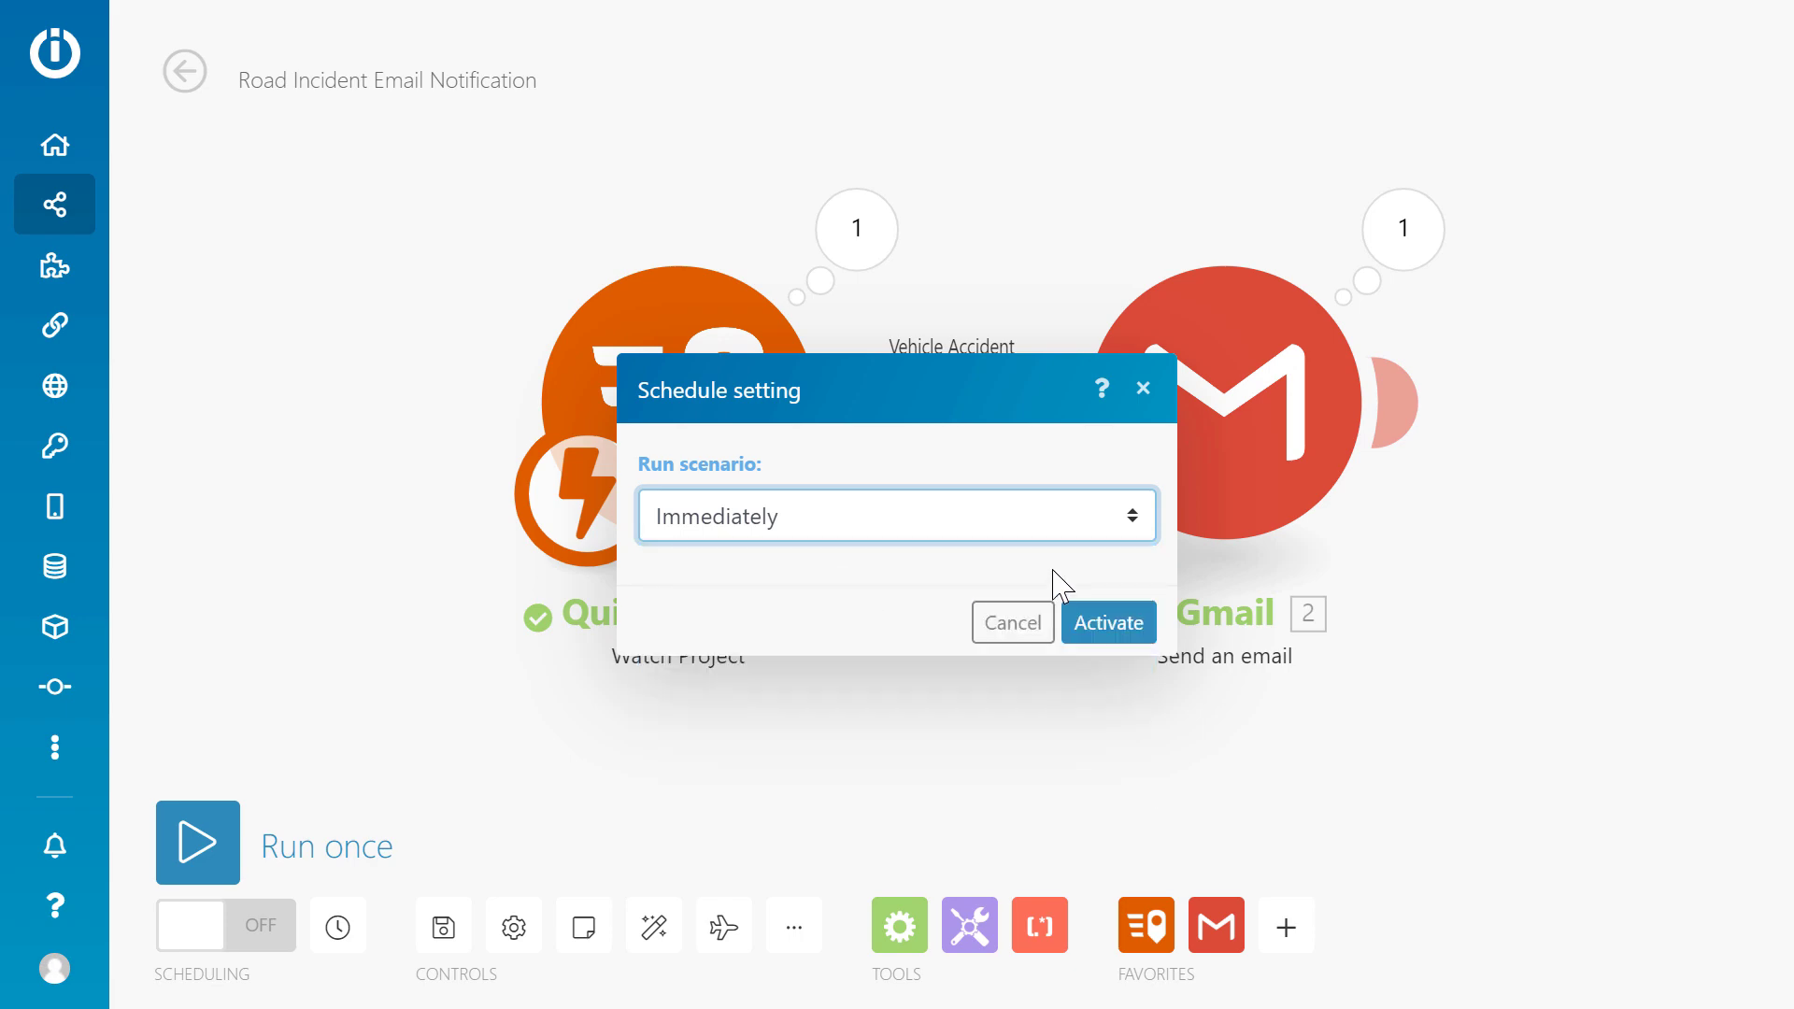
pyautogui.click(1117, 624)
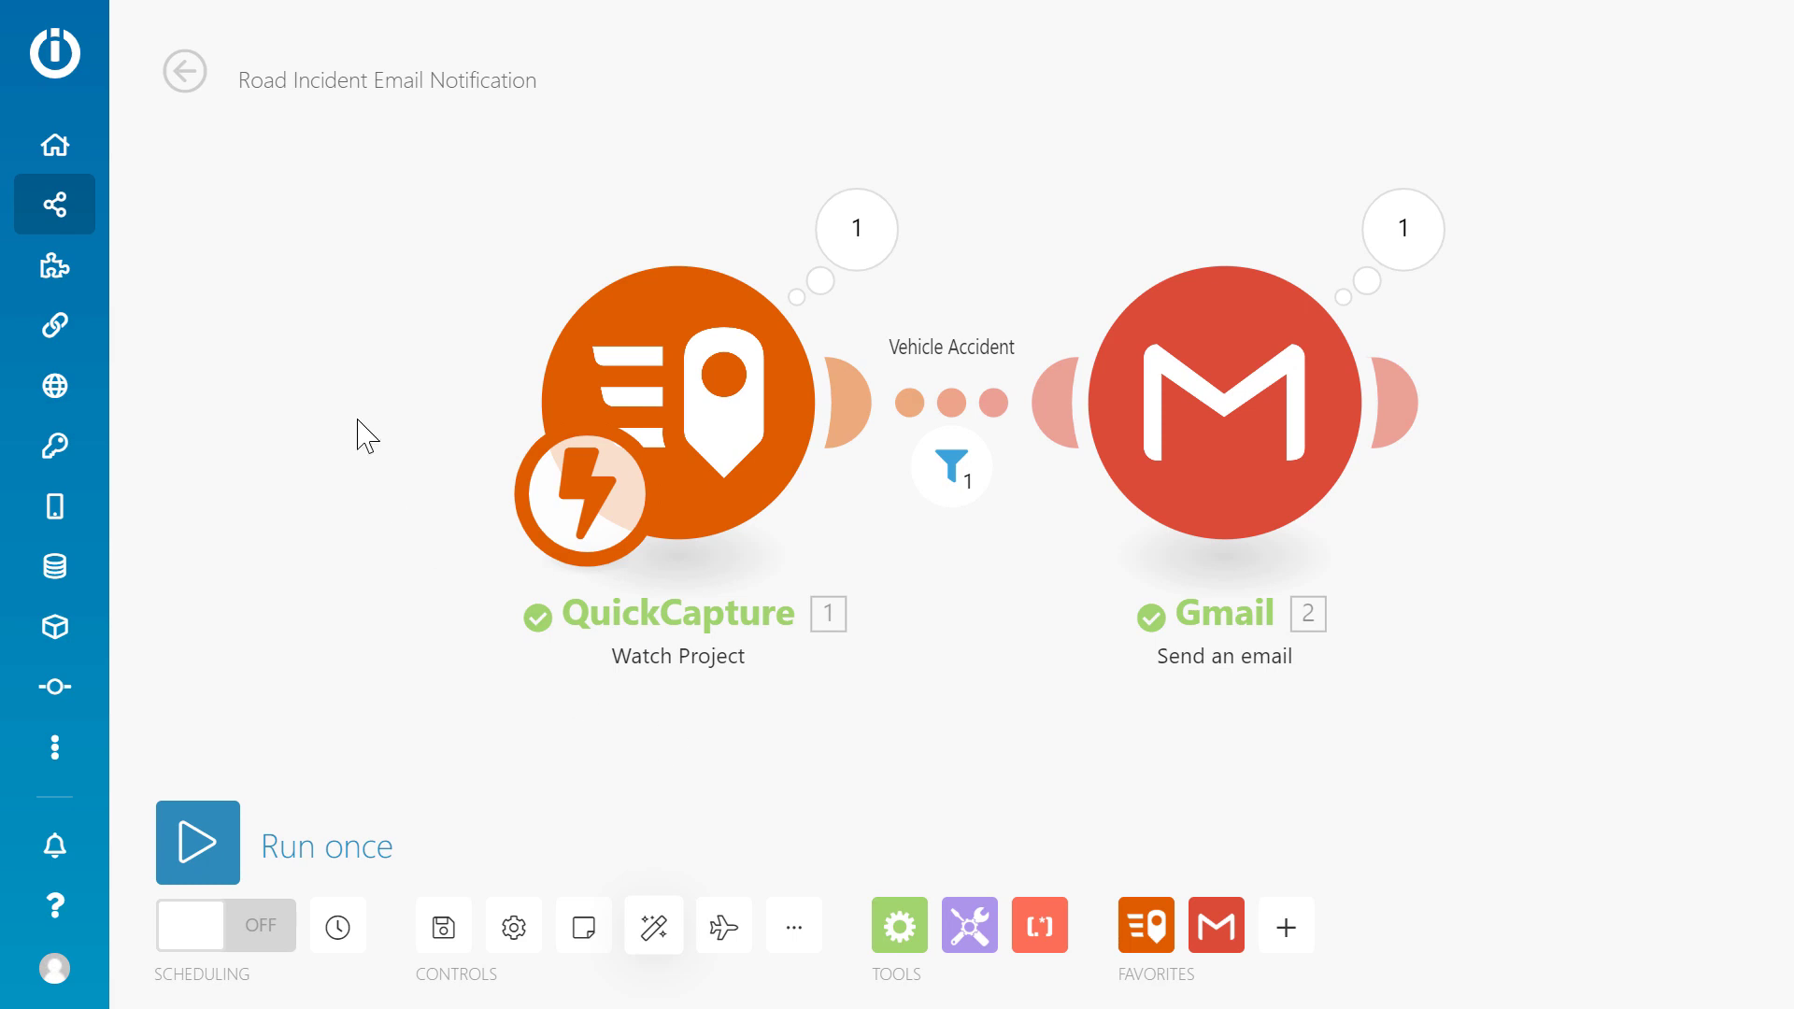
pyautogui.moveTo(107, 222)
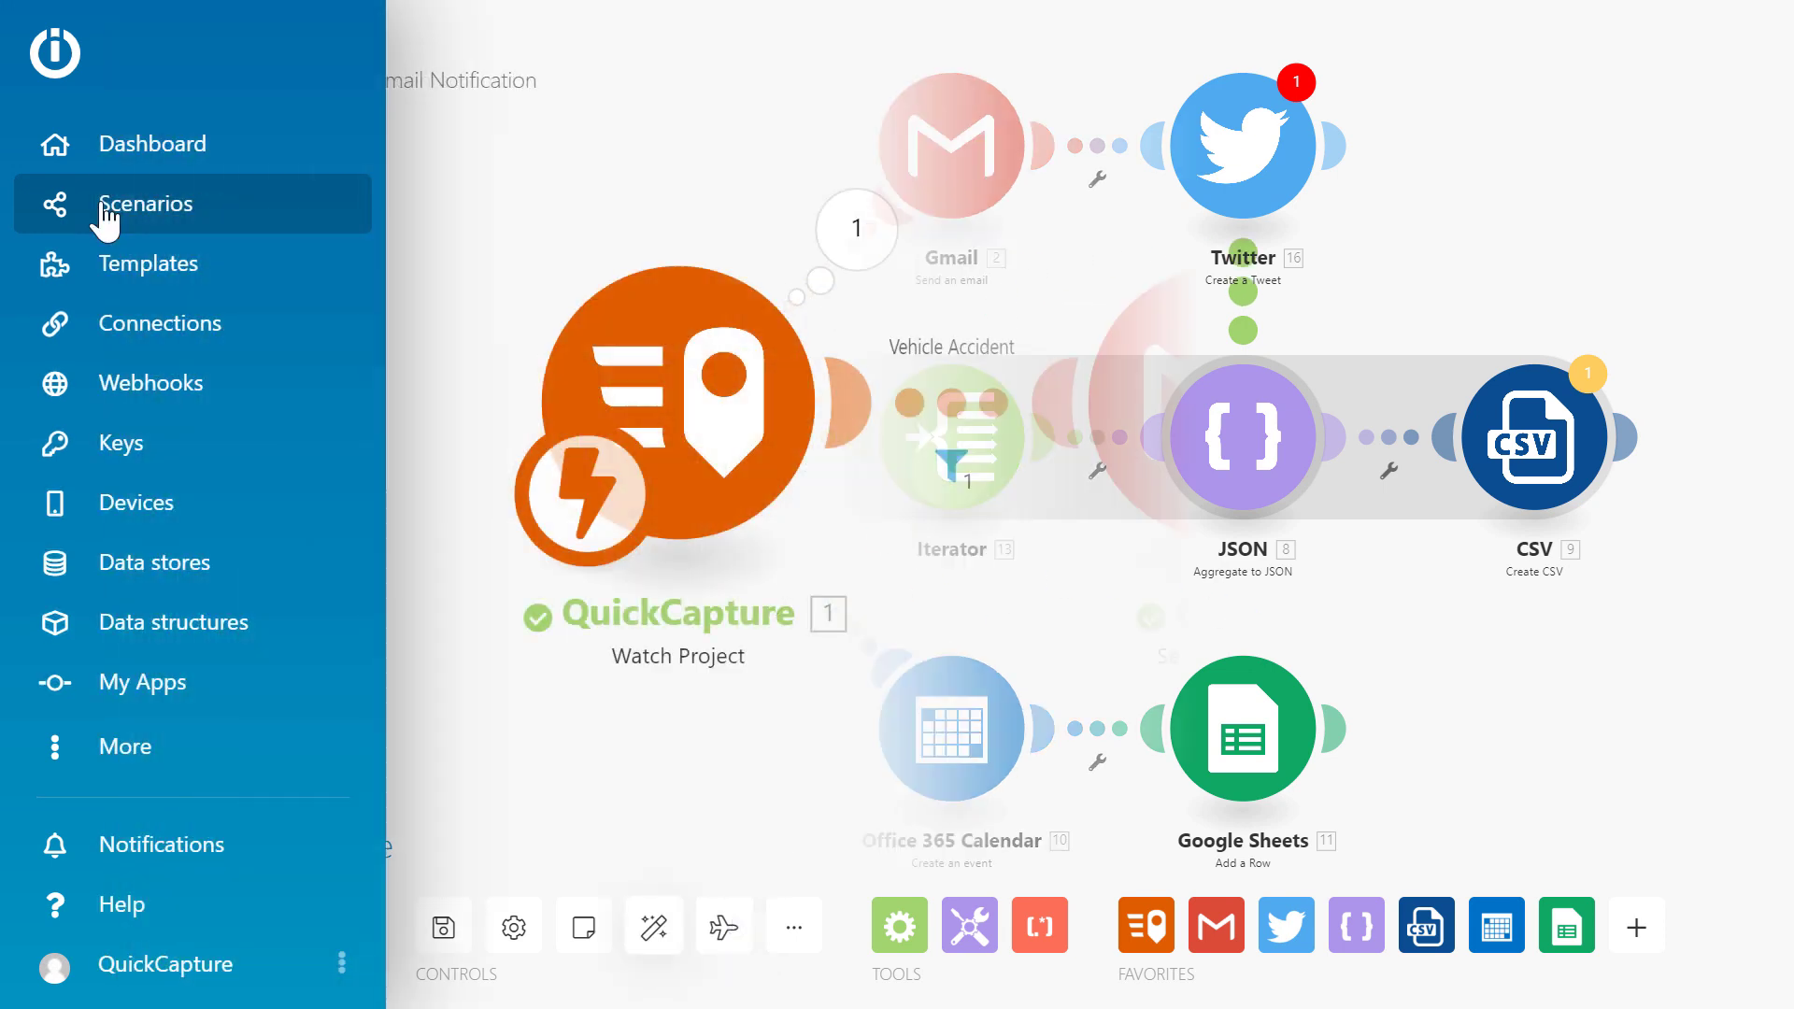
# Open the Templates gallery and scroll down through the ready-made scenario cards.
pyautogui.click(250, 284)
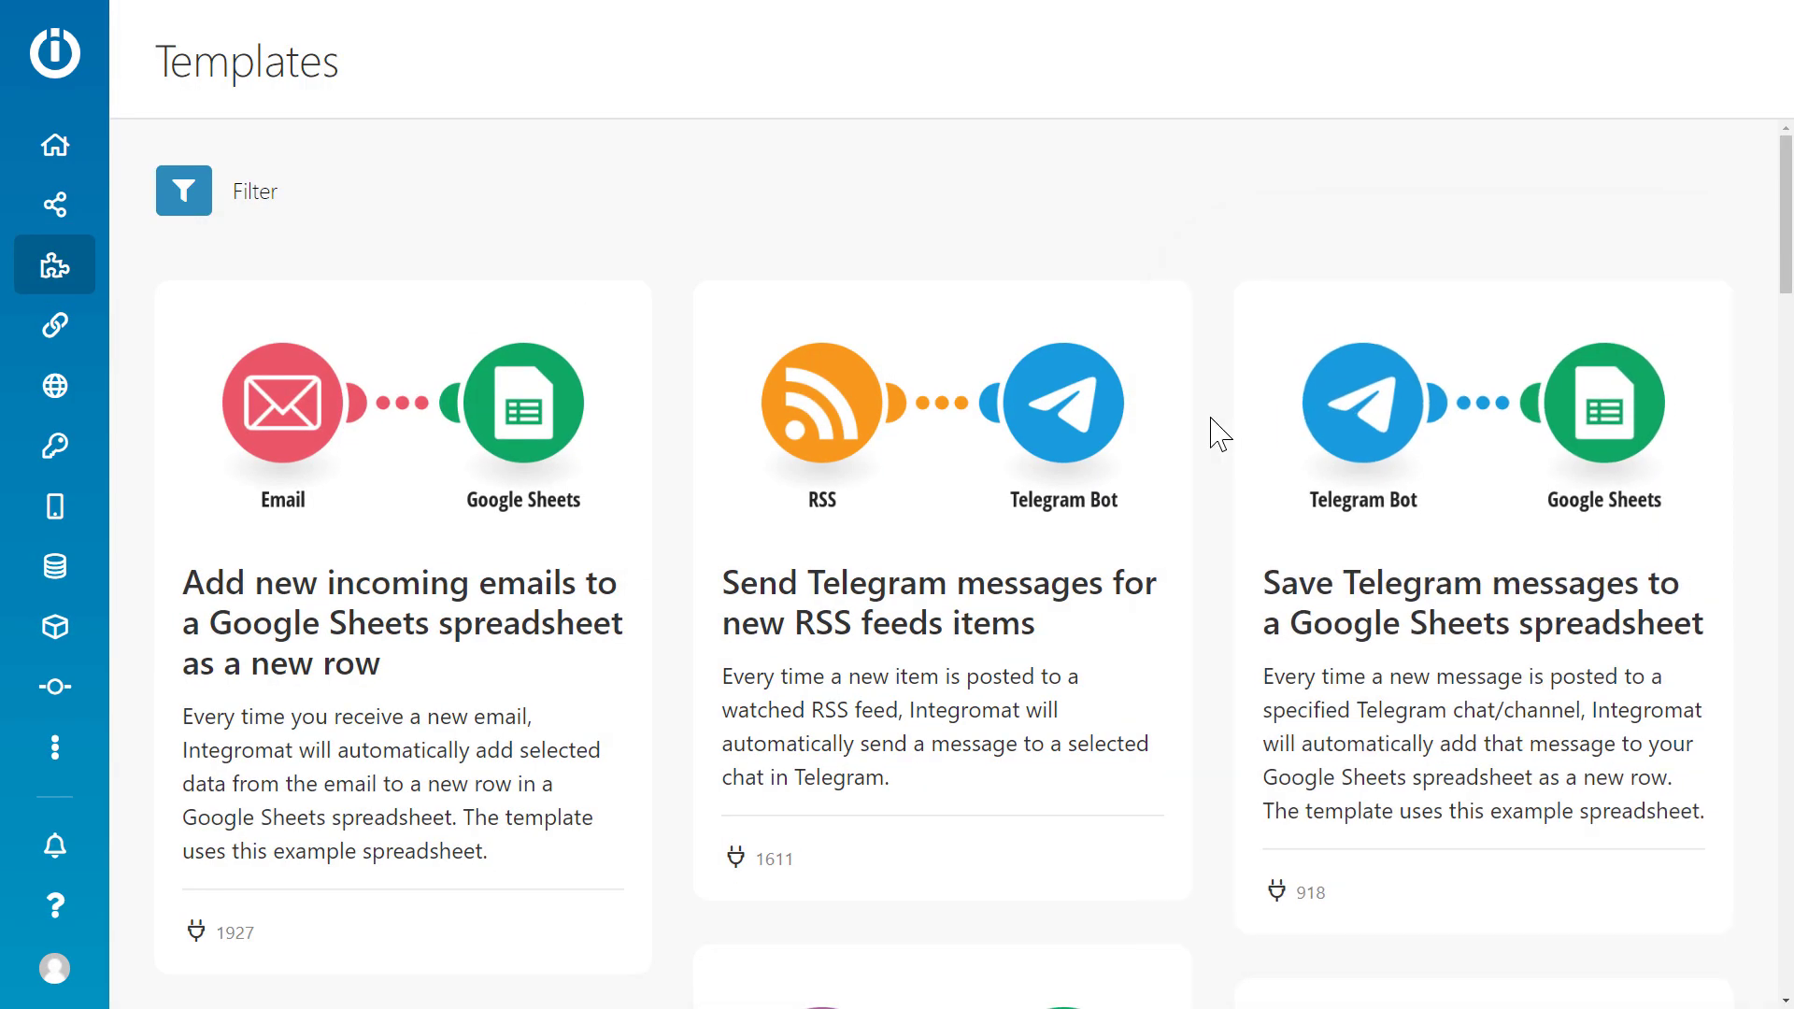
pyautogui.scroll(-2, 1214, 433)
pyautogui.scroll(-5, 929, 580)
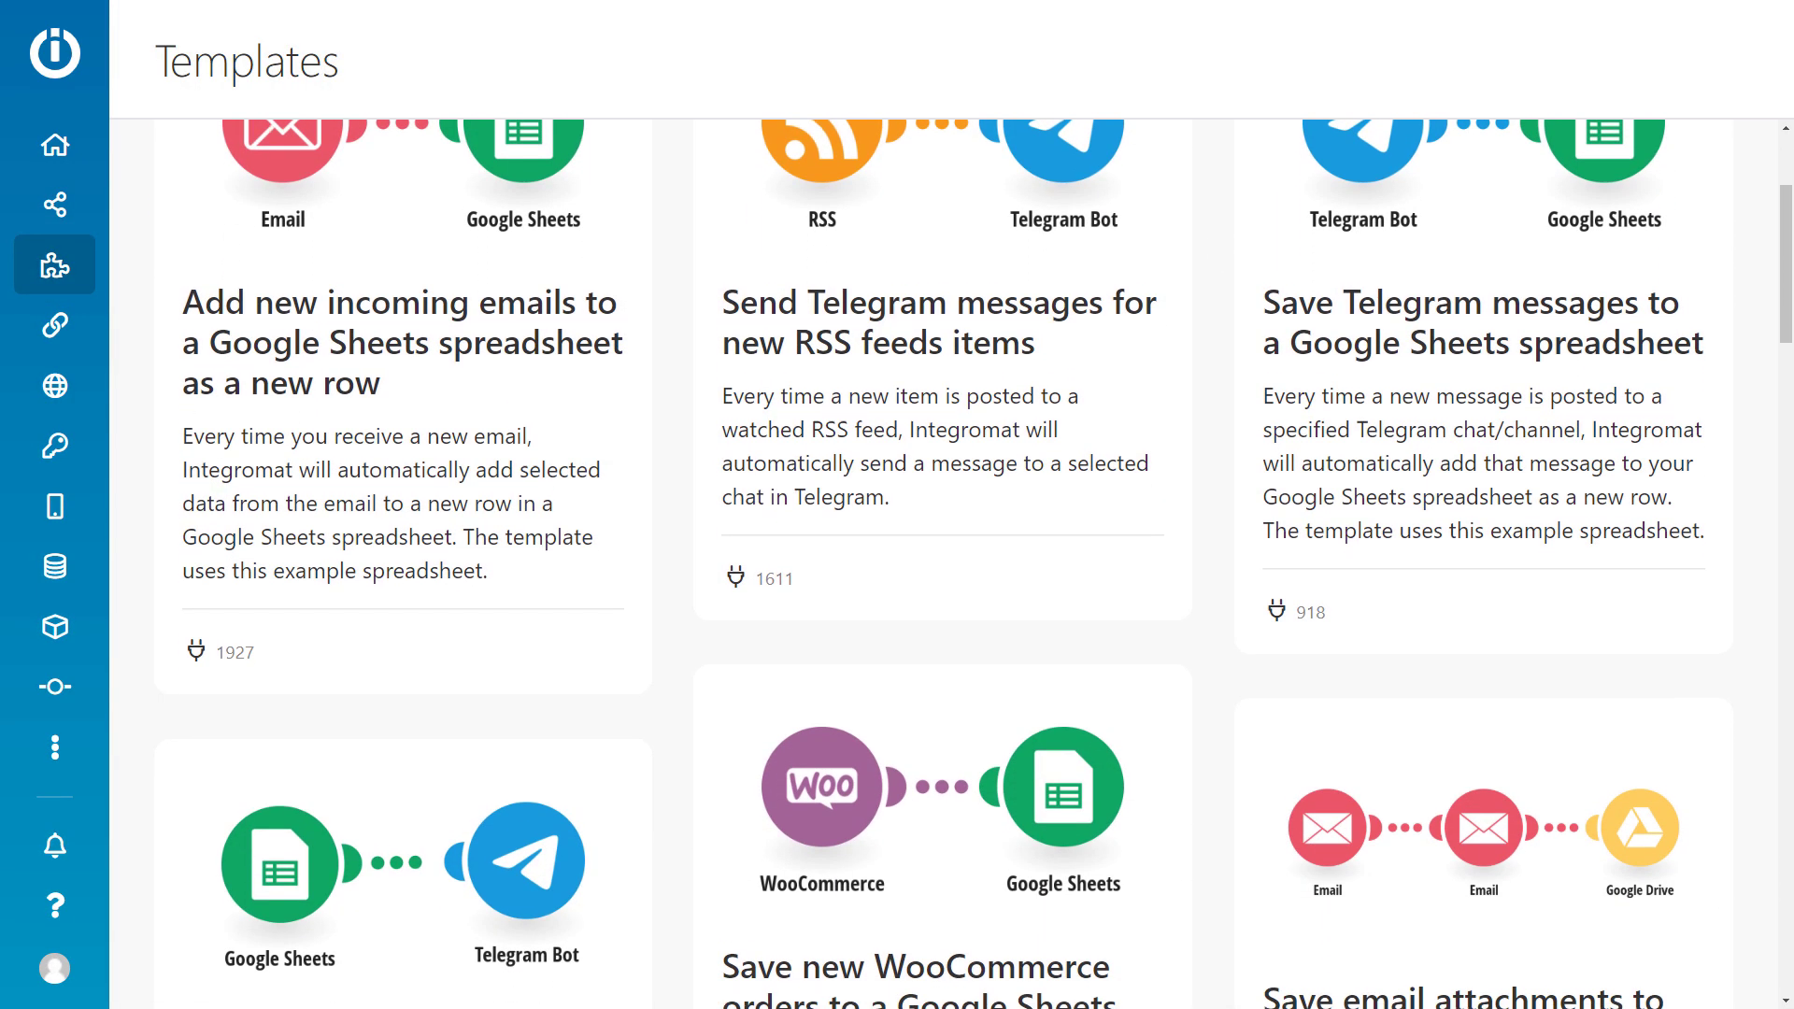
pyautogui.scroll(-2, 929, 580)
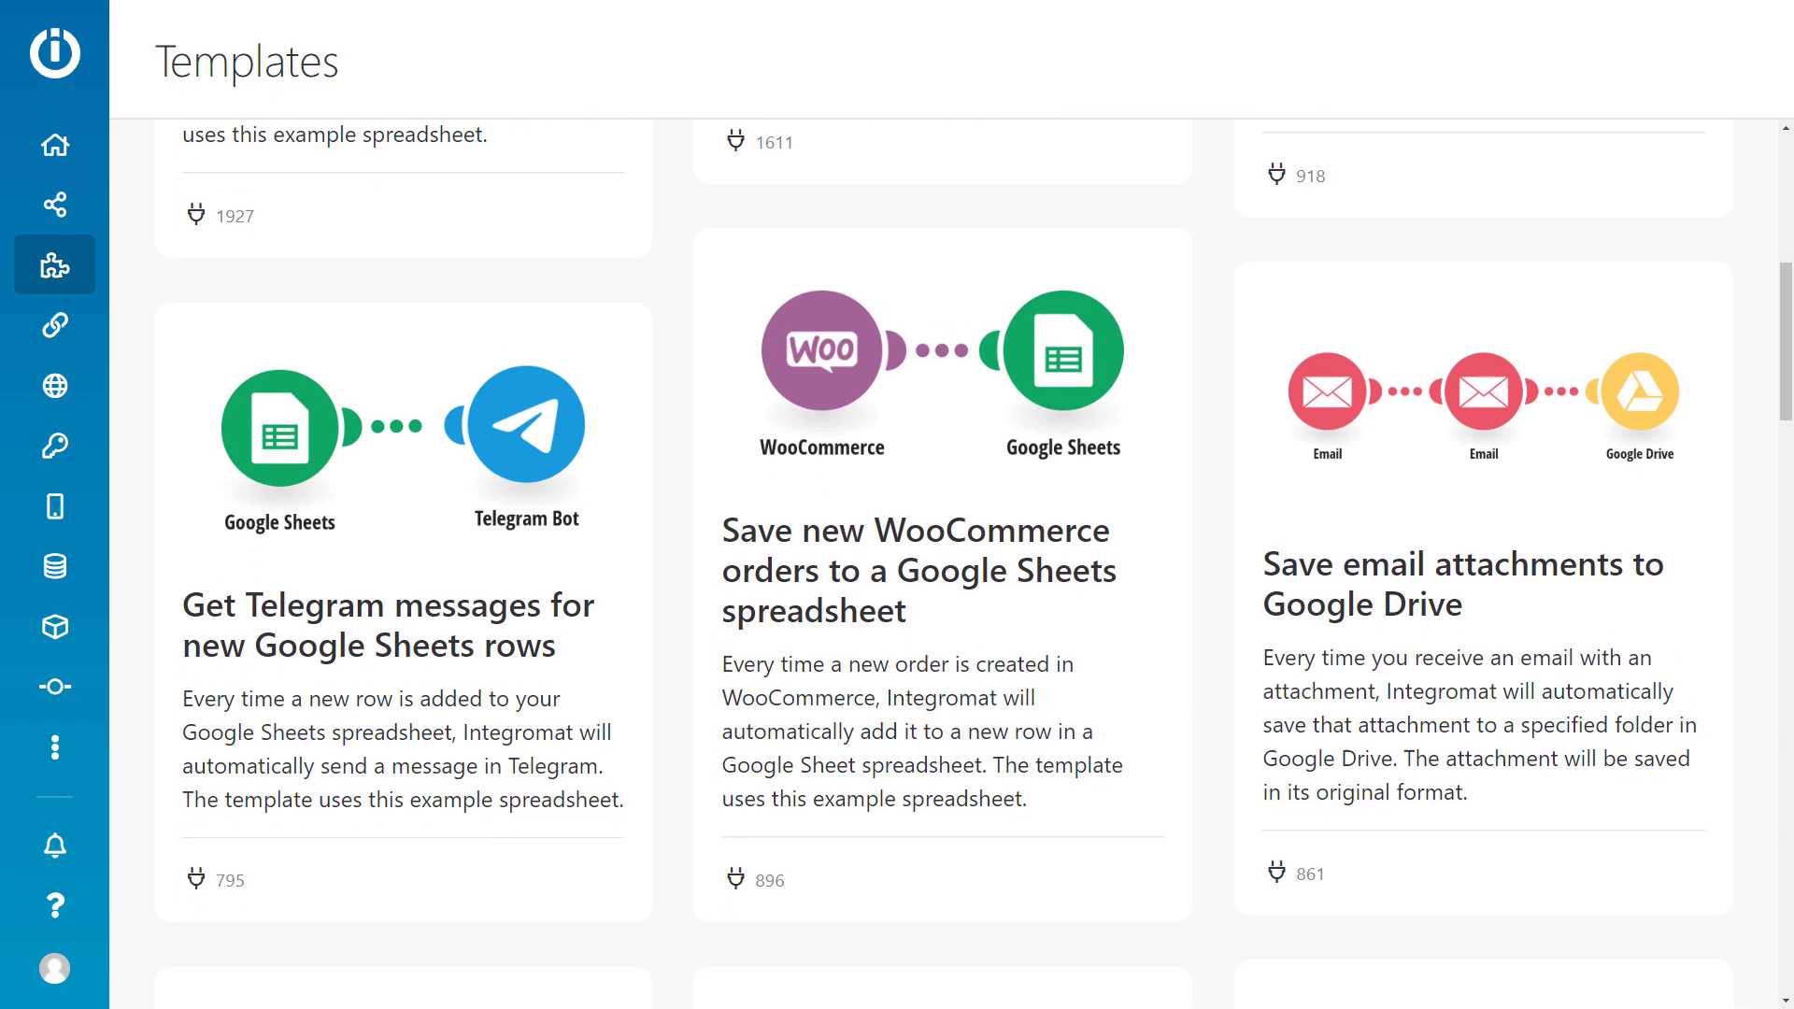